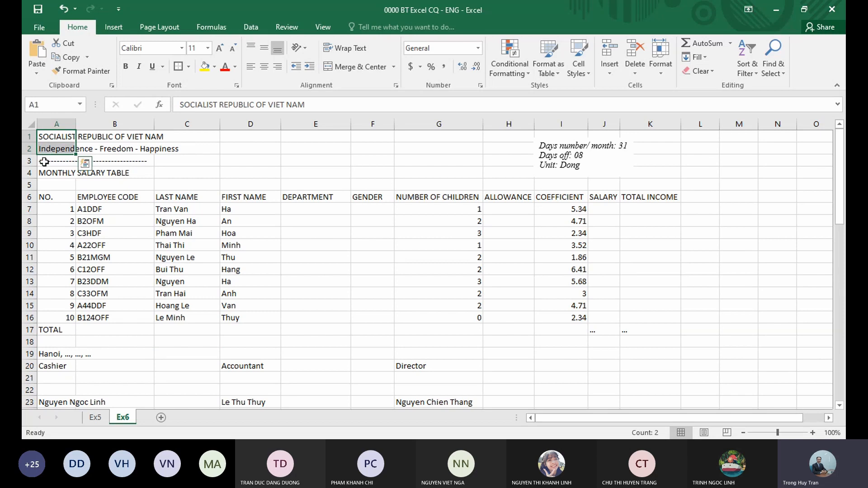
Review the layout of the Ex6 sheet: the heading rows, the salary table A6:K17 and the department code list below it
left_click(29, 172)
left_click(184, 183)
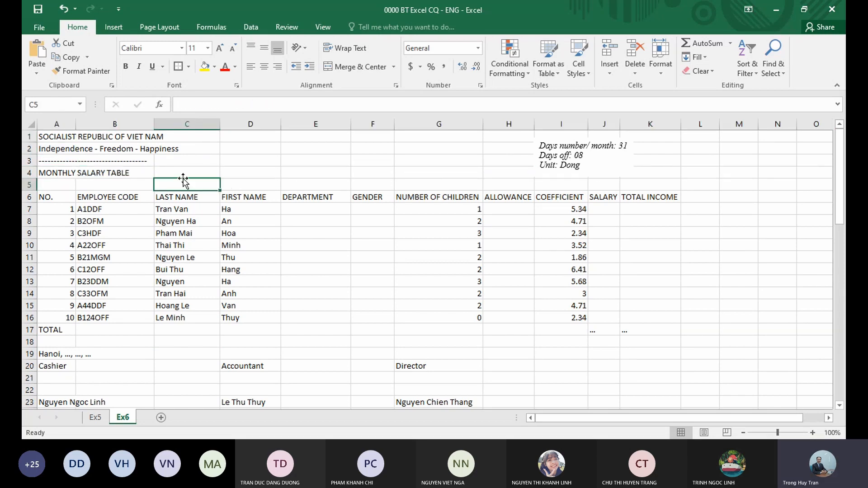
left_click(25, 185)
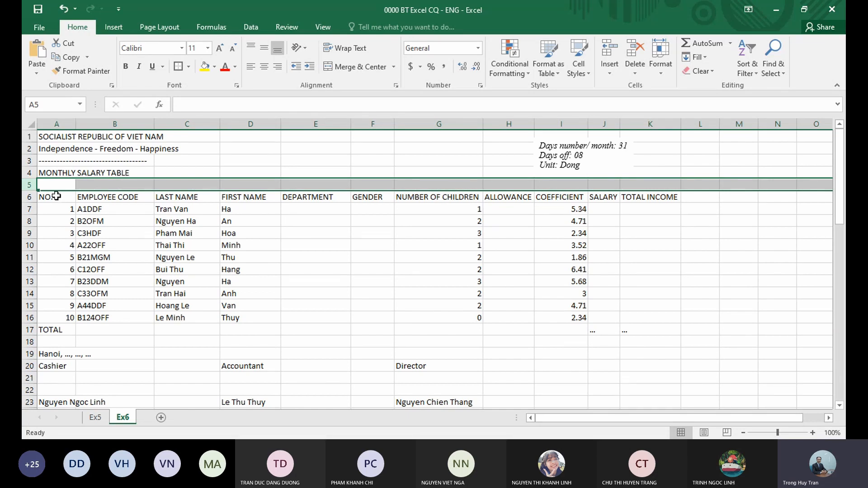
left_click_drag(56, 196, 651, 332)
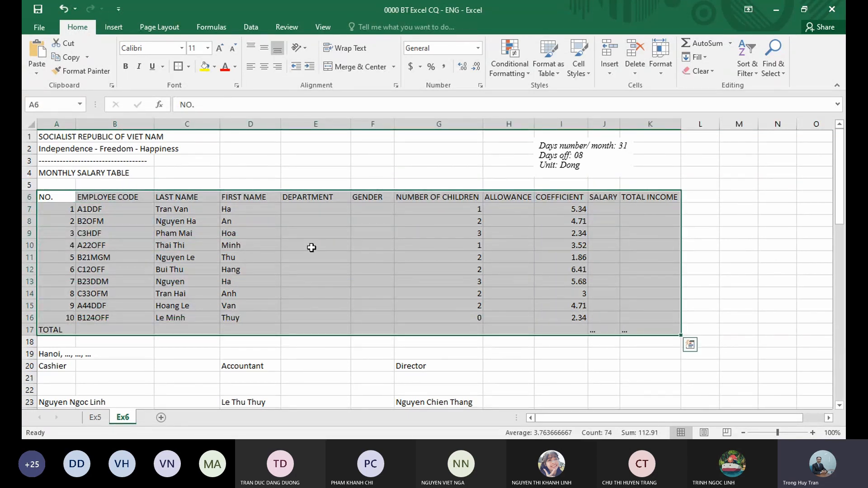
scroll(311, 248, "down", 4)
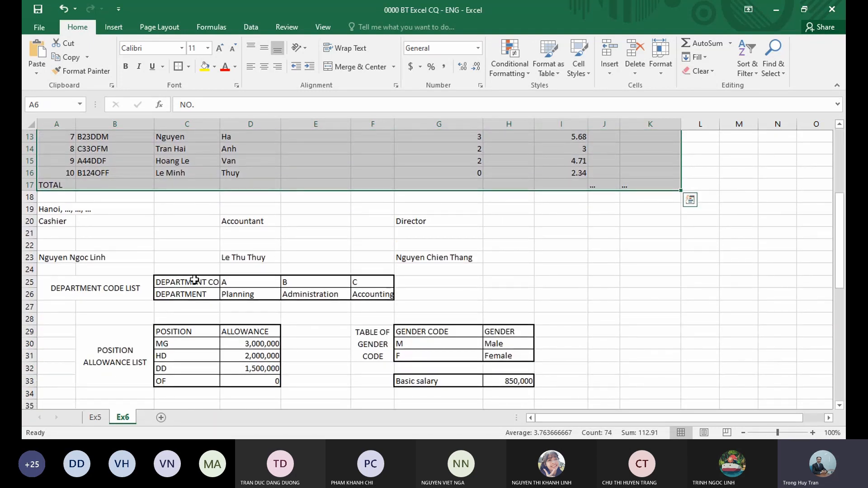
left_click_drag(195, 280, 367, 299)
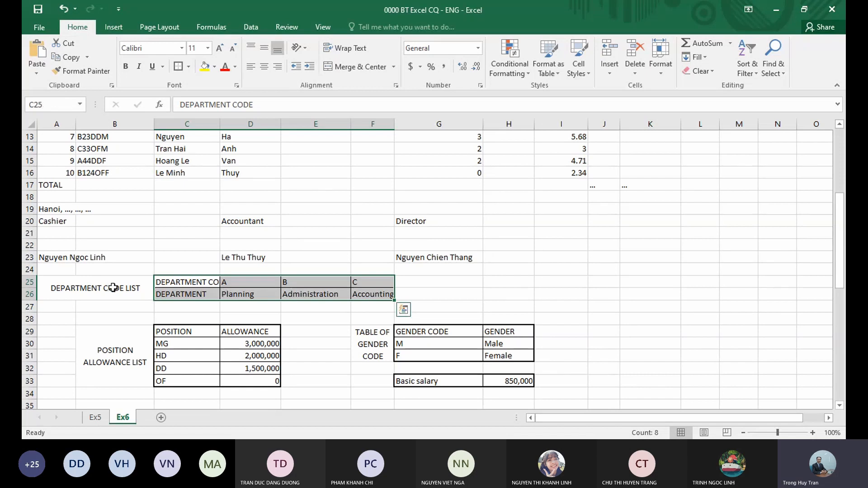
left_click(123, 357)
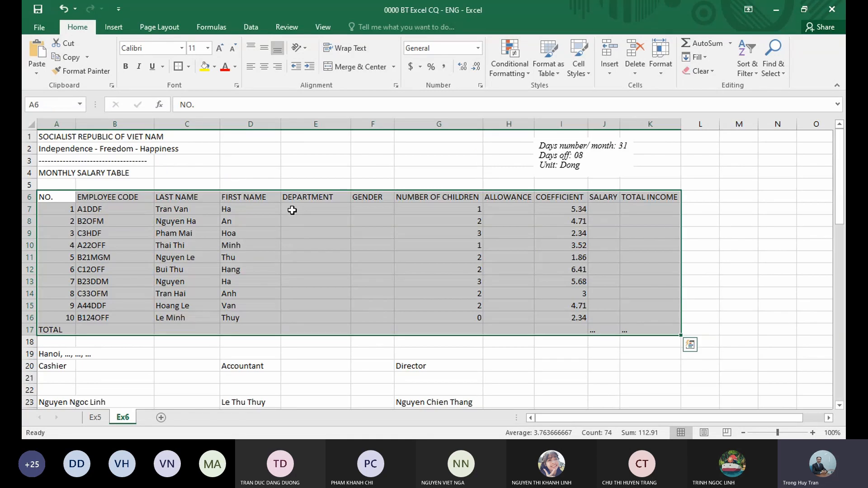
scroll(409, 319, "up", 4)
Examine how the empty DEPARTMENT column relates to the department code list C25:F26, alongside the position allowance and gender code tables
left_click(302, 210)
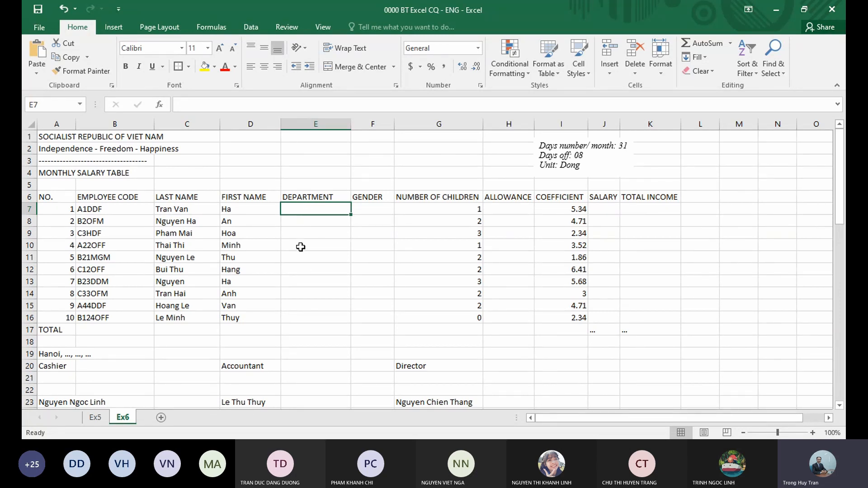
scroll(300, 244, "down", 1)
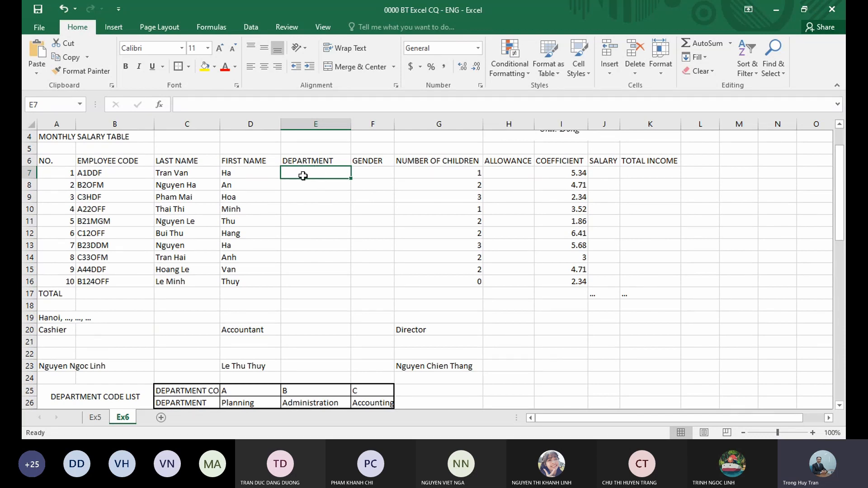
scroll(217, 342, "down", 1)
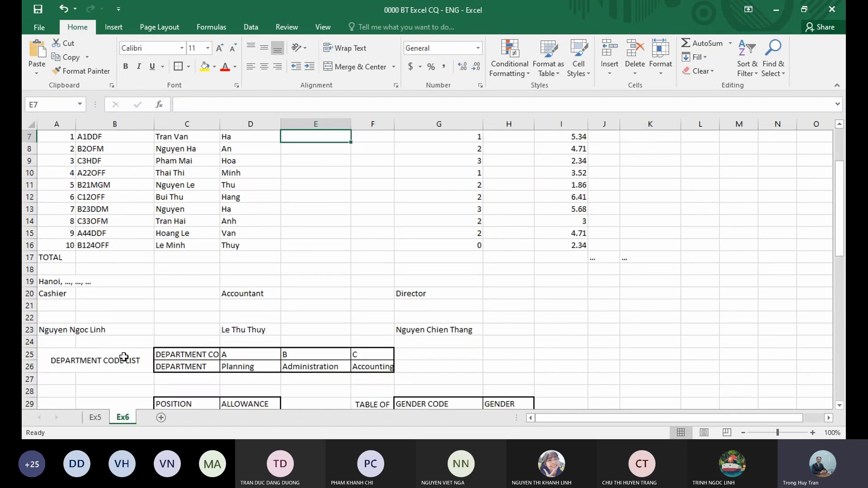
left_click(200, 355)
left_click_drag(200, 355, 362, 367)
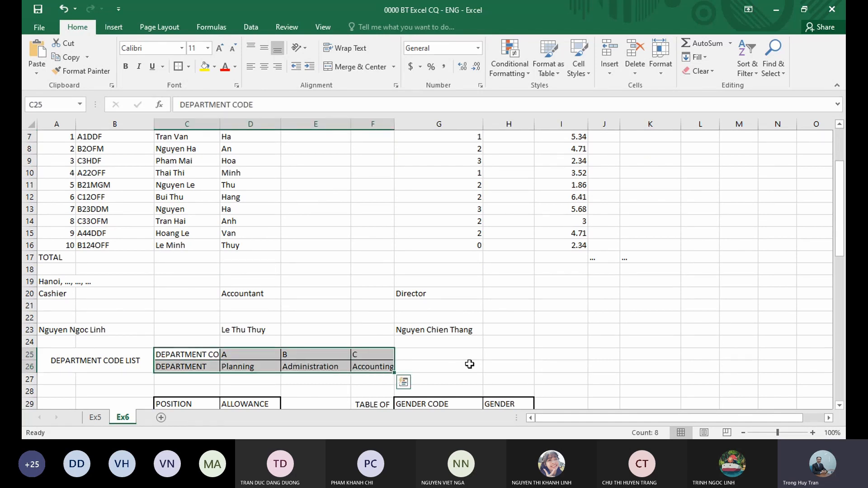
scroll(469, 364, "down", 2)
left_click_drag(185, 331, 253, 381)
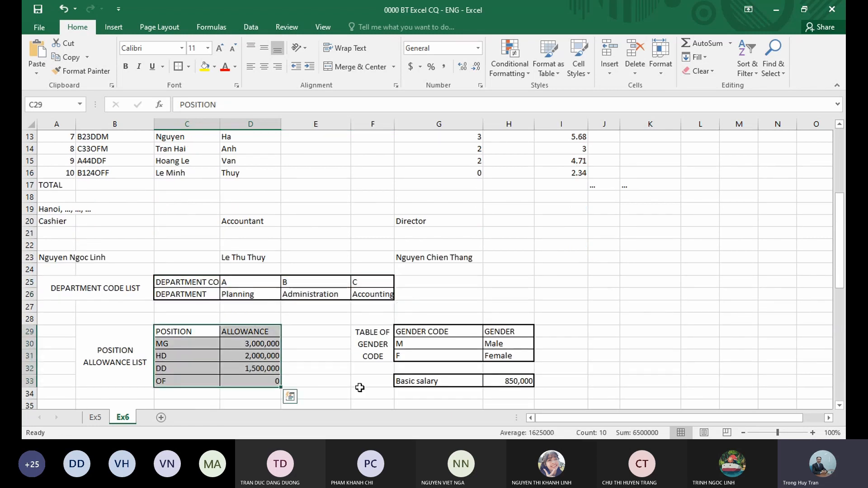
left_click_drag(452, 333, 501, 356)
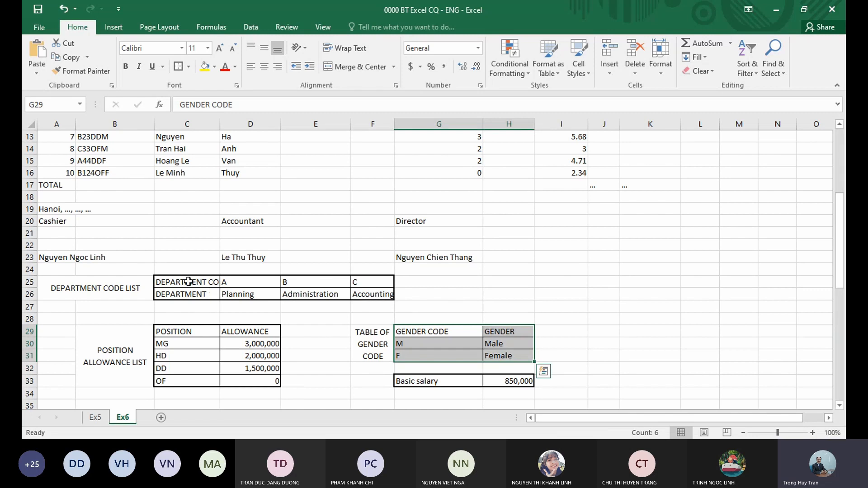
left_click_drag(225, 294, 372, 294)
scroll(372, 293, "up", 3)
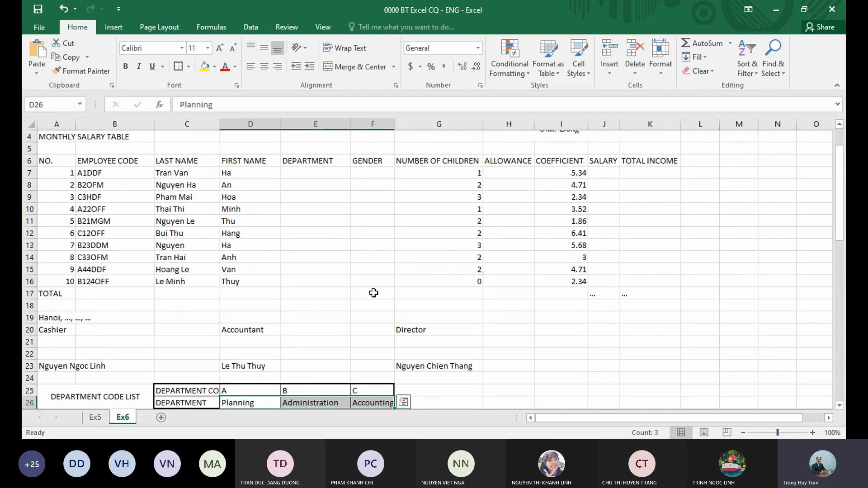
scroll(337, 195, "down", 3)
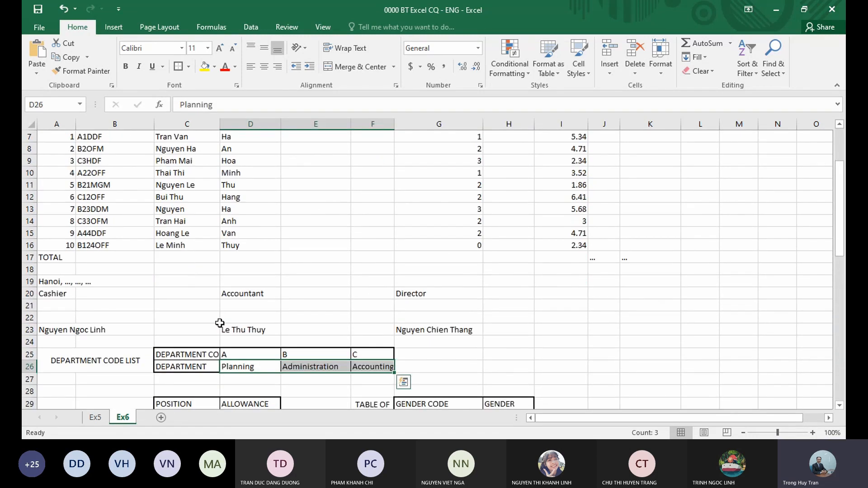
left_click_drag(190, 354, 374, 367)
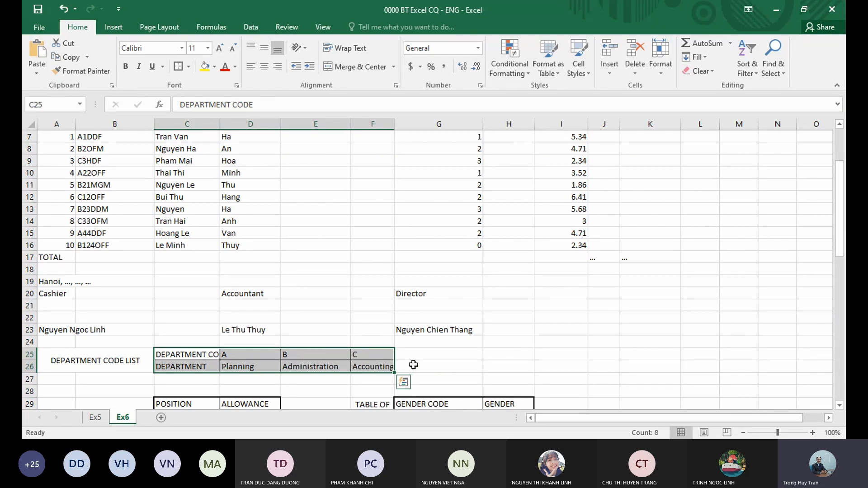
Start an HLOOKUP formula in cell E7, the first employee's DEPARTMENT cell
scroll(413, 364, "up", 2)
left_click(309, 213)
type("=")
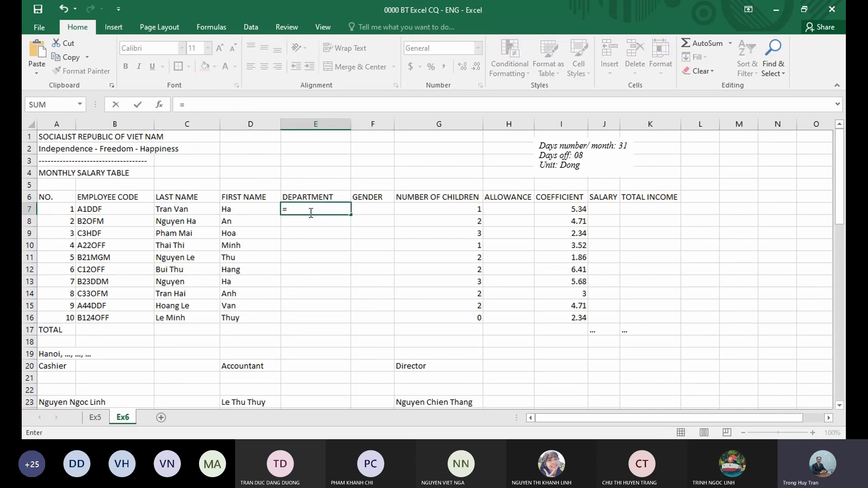
type("HLOOKUP(")
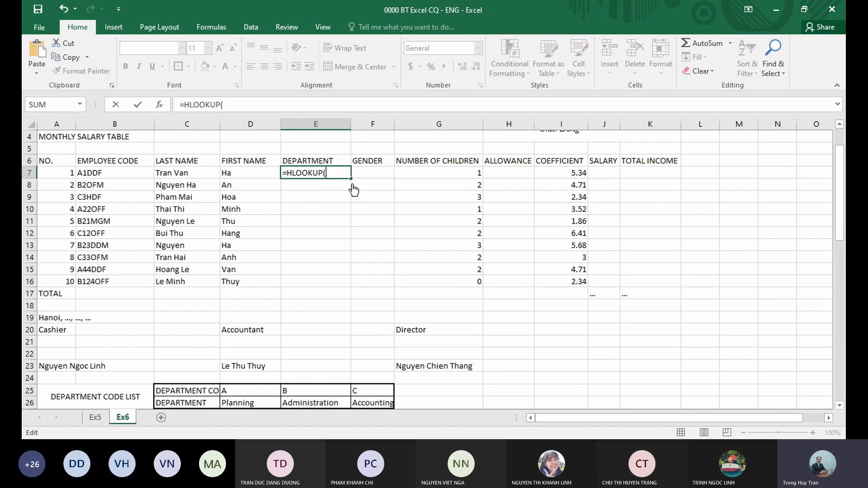
left_click(111, 176)
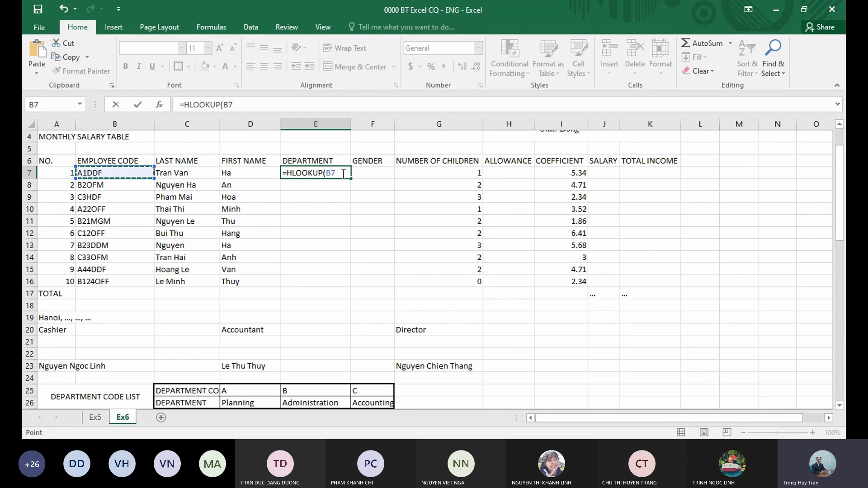
key("BackSpace")
key("BackSpace")
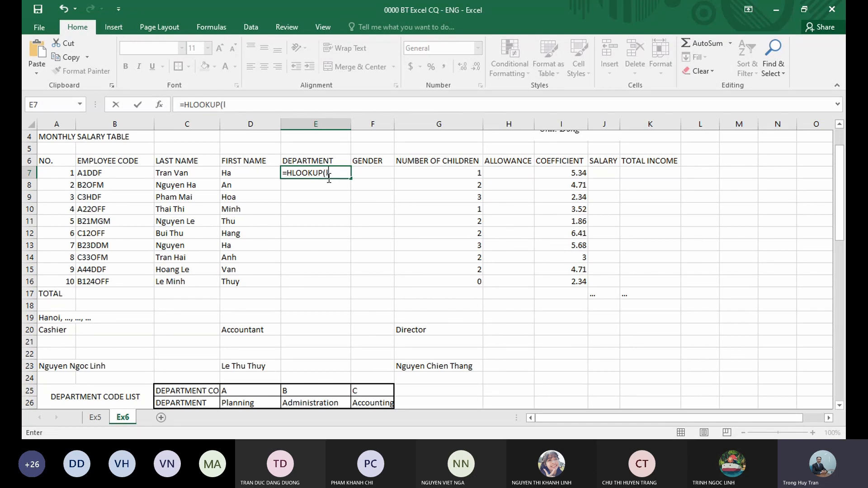
Use LEFT(B7), taken from the employee code, as the lookup value of the HLOOKUP formula
type("eft(")
left_click(112, 172)
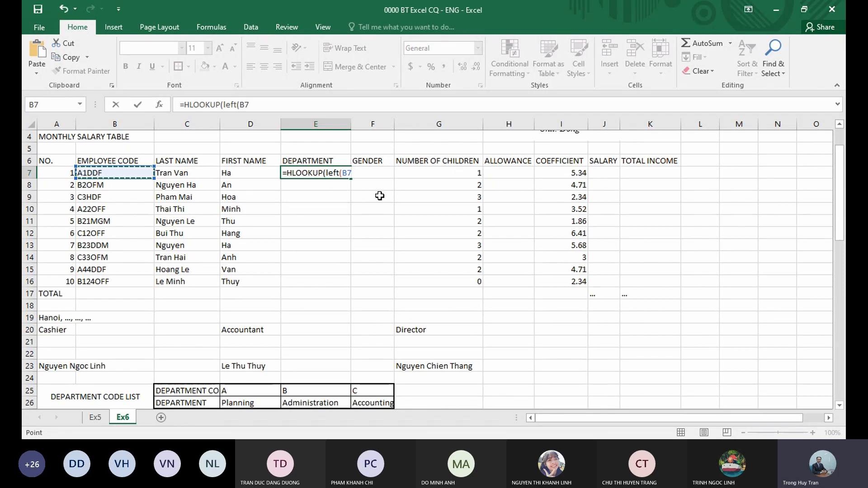
type(")")
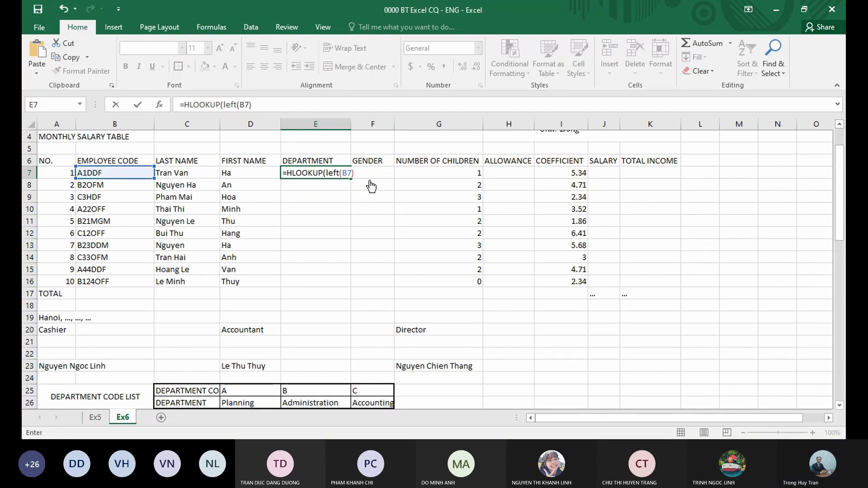
Try a character count of 2 in the LEFT function, and restore LEFT(B7) without it
key("BackSpace")
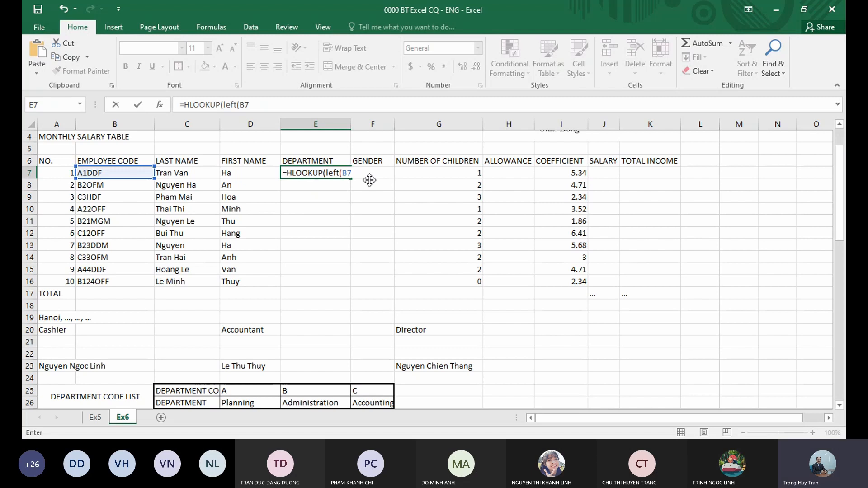
type(",")
type("2")
key("BackSpace")
key("BackSpace")
key("BackSpace")
type(")")
Set the HLOOKUP table array to the department code list as the absolute range $C$25:$F$26
left_click_drag(189, 391, 359, 403)
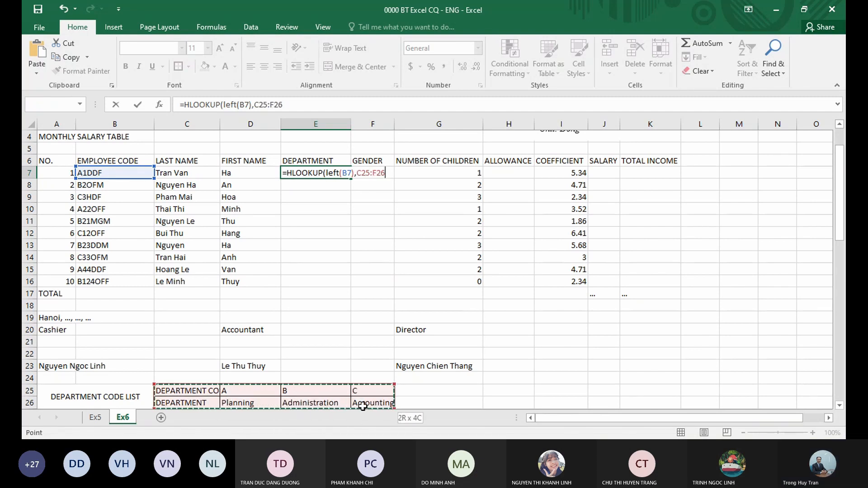
scroll(339, 378, "down", 1)
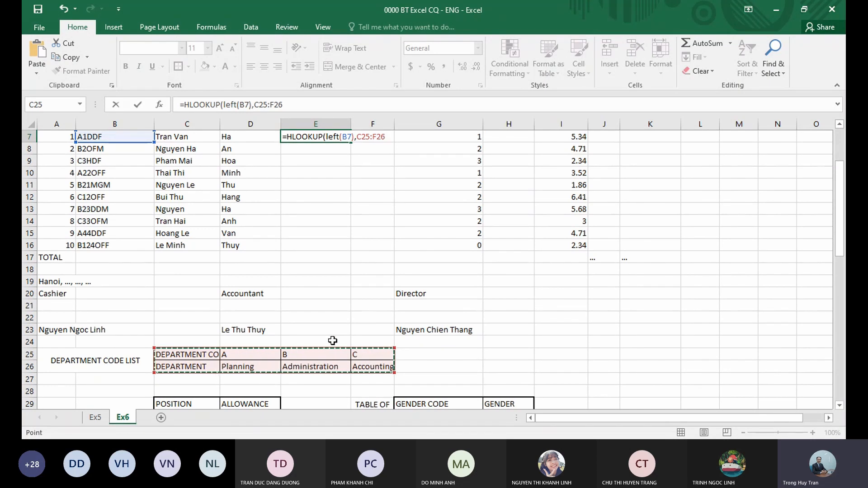
scroll(333, 341, "up", 1)
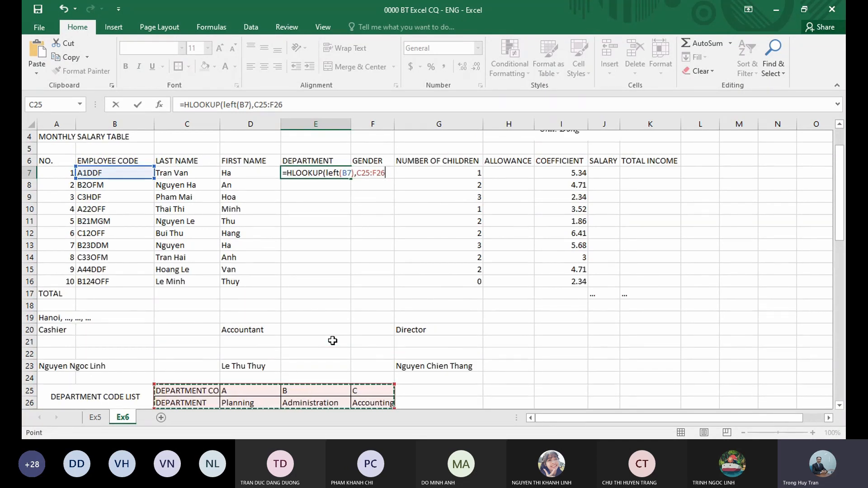
key("F4")
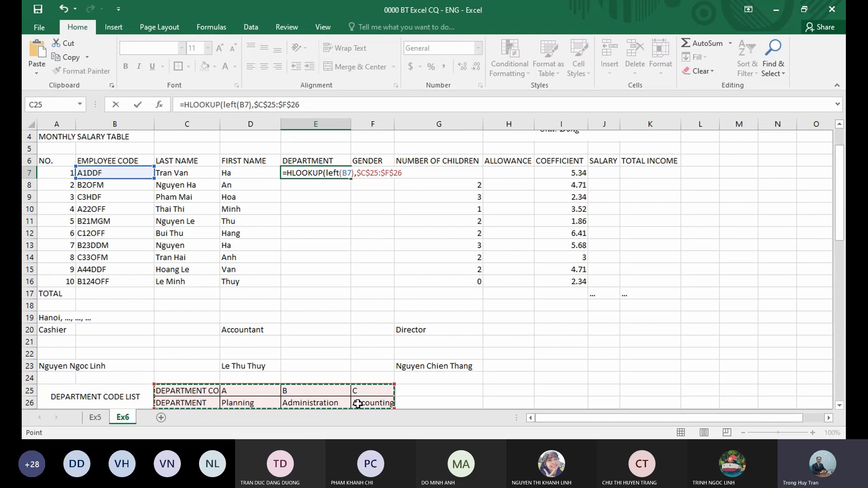
type(",")
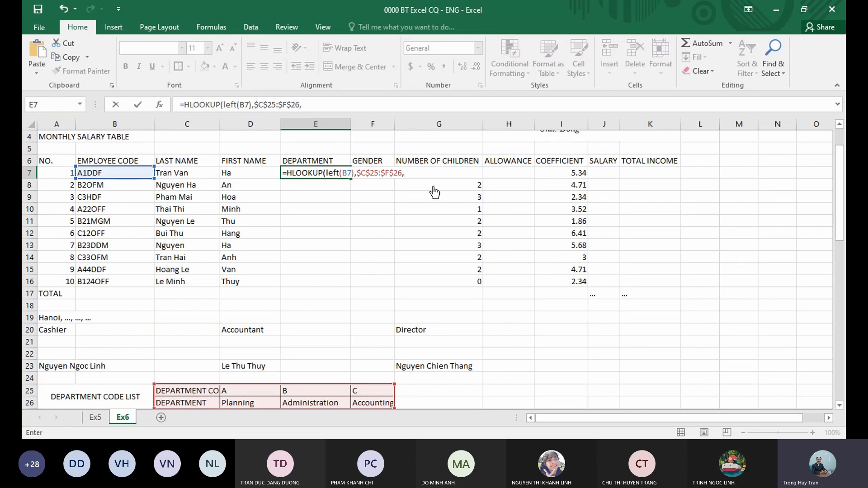
Complete the HLOOKUP formula in E7 with row index 2 and exact match 0
scroll(353, 254, "down", 1)
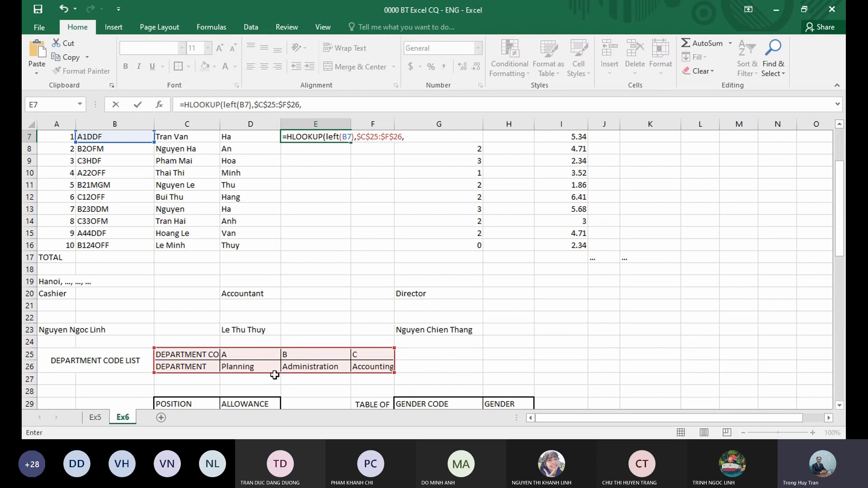
left_click(420, 136)
type("2")
scroll(280, 355, "up", 1)
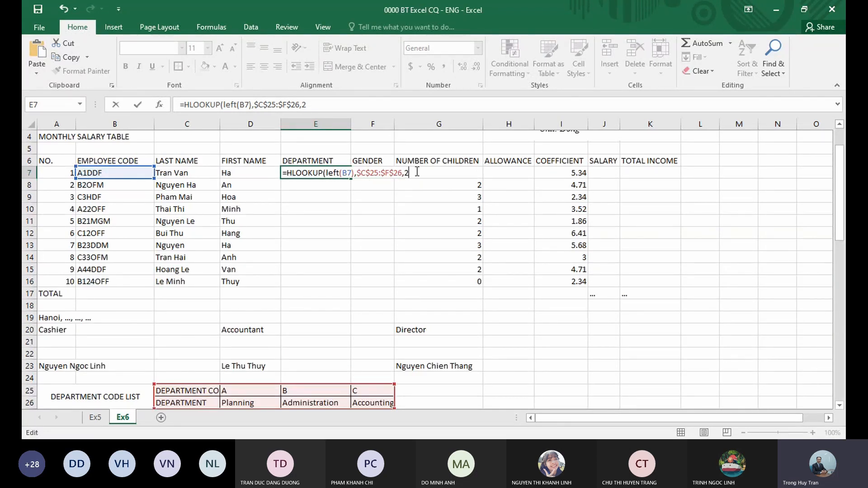
type(",")
type("0")
key("Return")
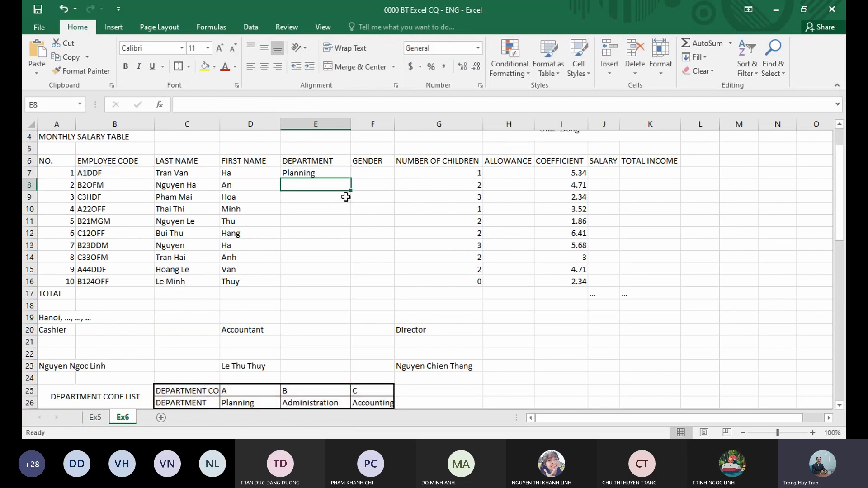
Fill the DEPARTMENT formula from E7 down to E16 for all employees
left_click(347, 175)
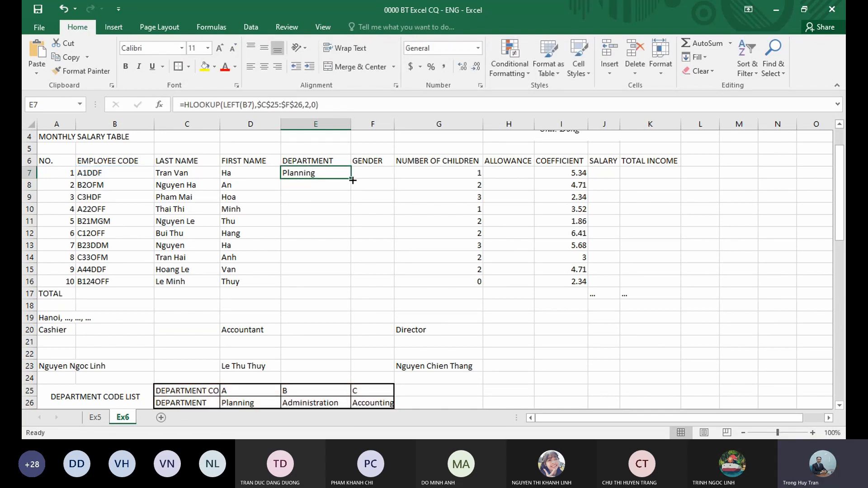
left_click_drag(351, 178, 341, 286)
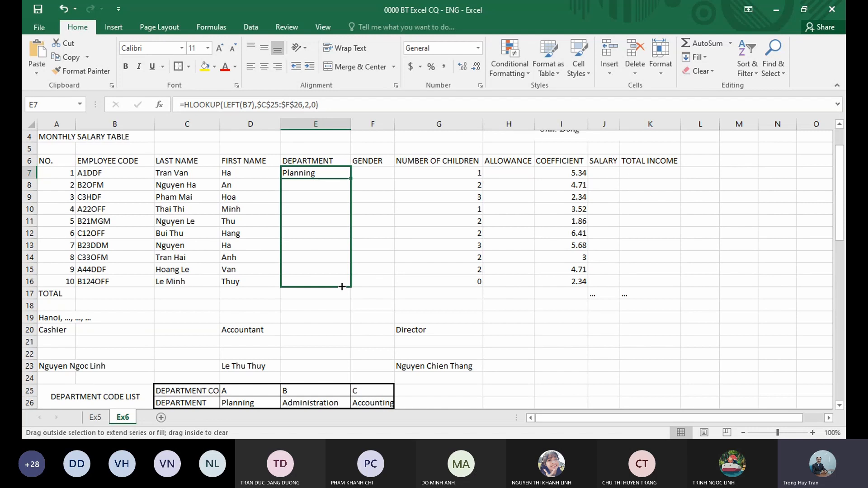
left_click_drag(342, 286, 342, 287)
Examine the copied HLOOKUP formula in E13, checking its relative LEFT(B13) reference and absolute table range against the department code list
left_click(305, 247)
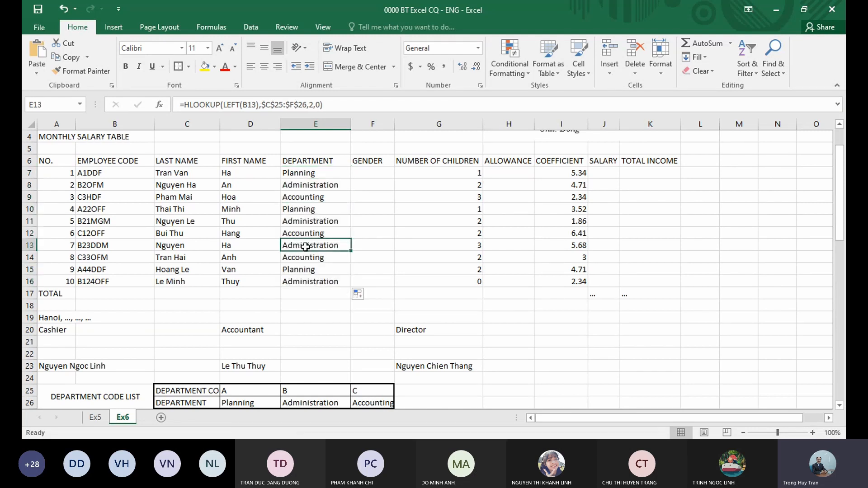
double_click(306, 246)
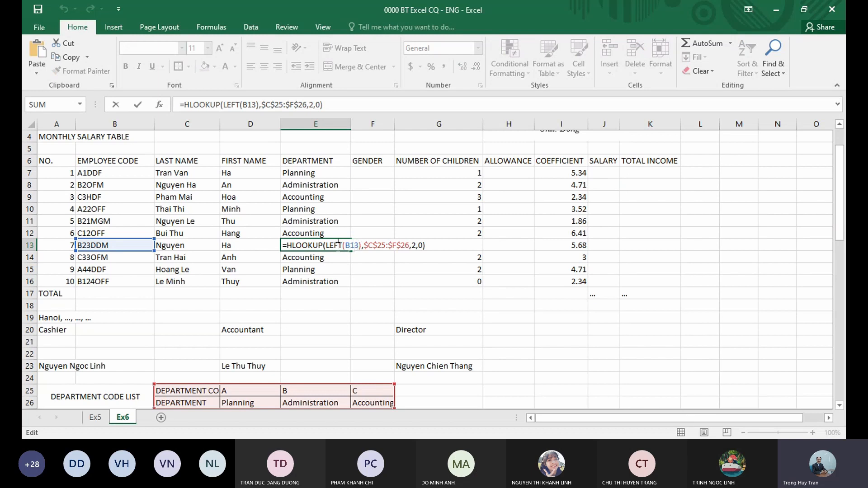
left_click_drag(345, 245, 355, 245)
left_click(348, 245)
double_click(348, 245)
left_click_drag(365, 245, 410, 246)
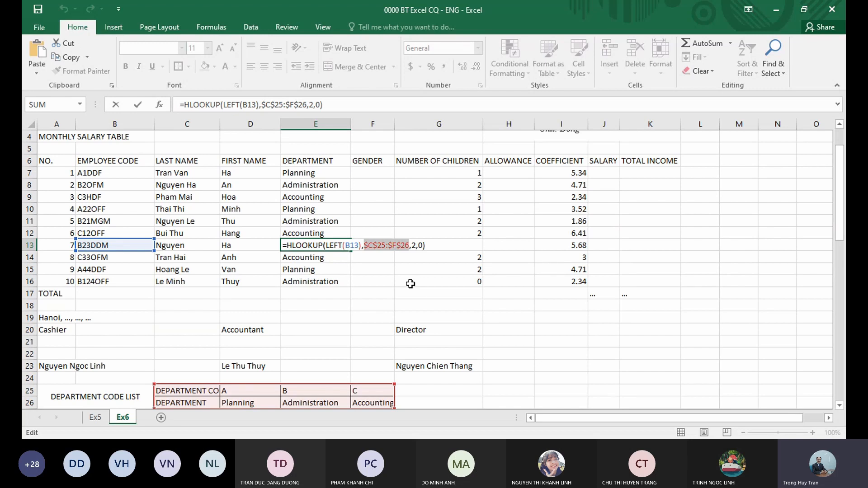
left_click(367, 245)
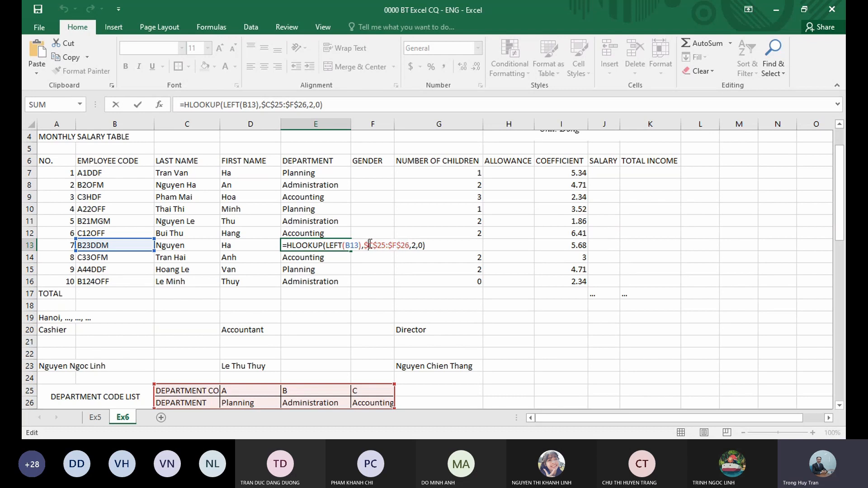
left_click_drag(366, 245, 409, 246)
scroll(402, 235, "down", 1)
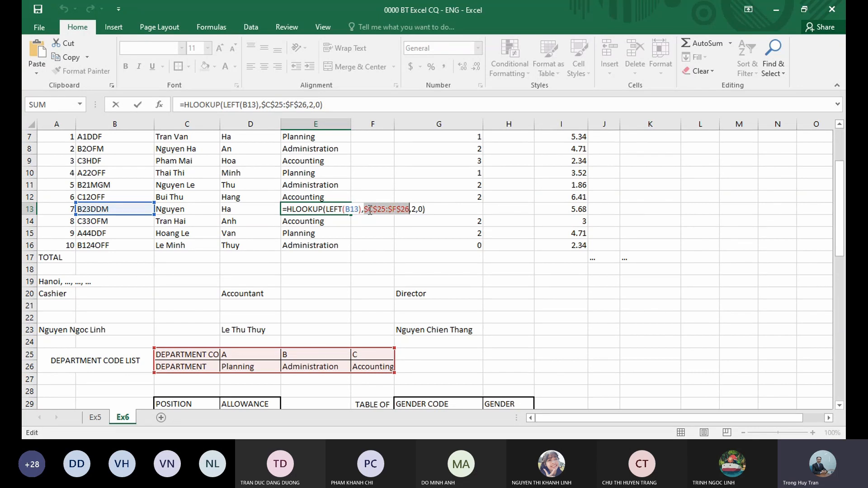
scroll(349, 172, "up", 1)
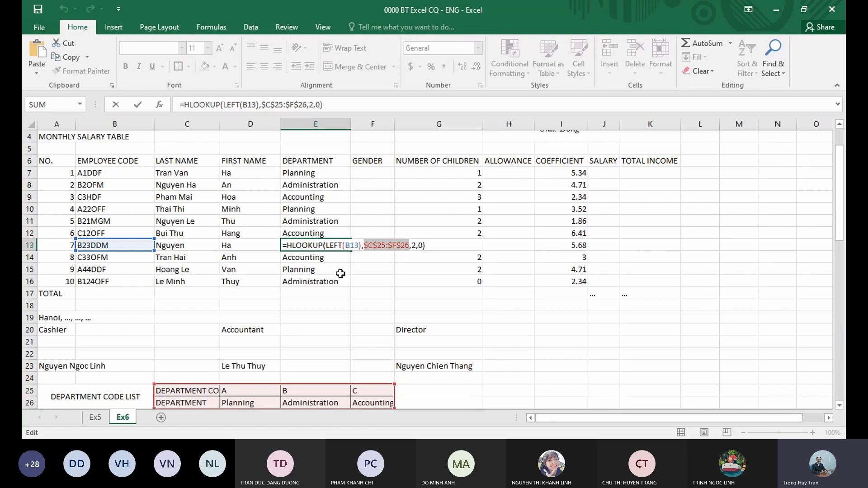
scroll(340, 273, "down", 1)
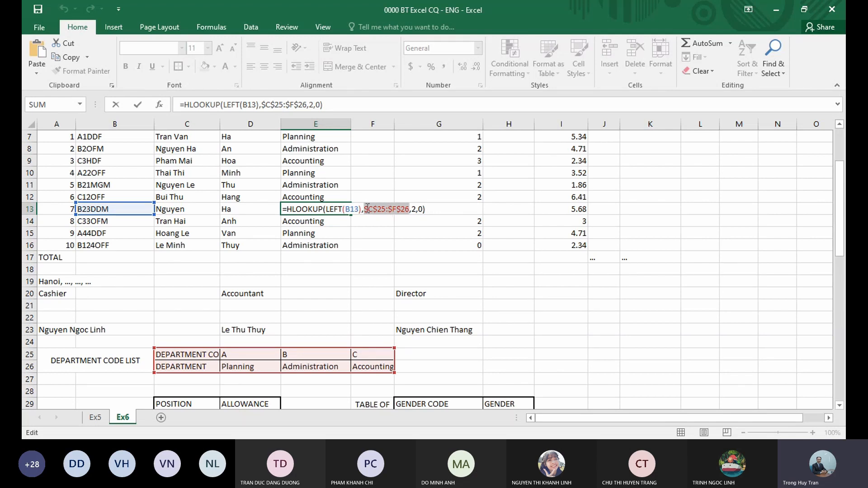
left_click_drag(367, 207, 409, 208)
scroll(377, 262, "up", 1)
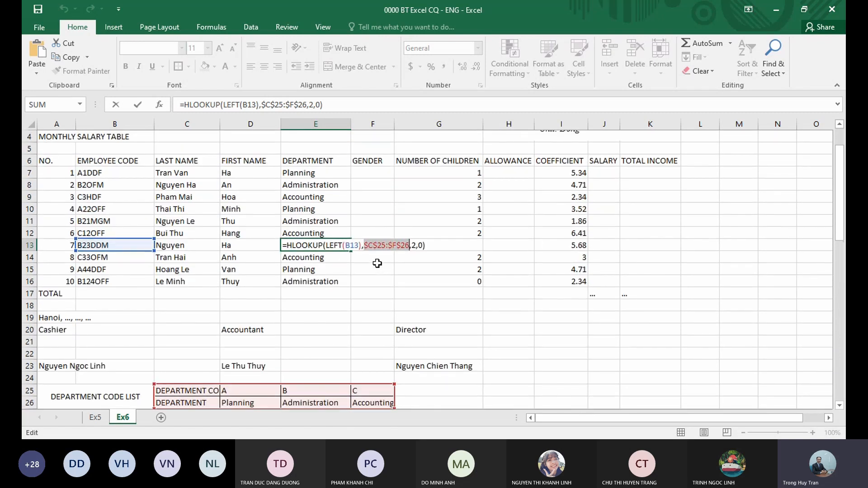
left_click(384, 185)
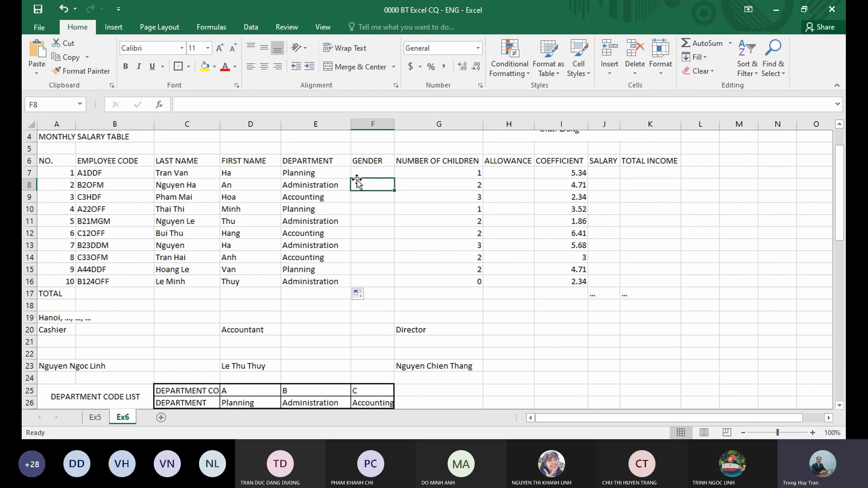
Examine the employee codes from B7 to B11 for the character that determines each employee's gender
left_click(368, 172)
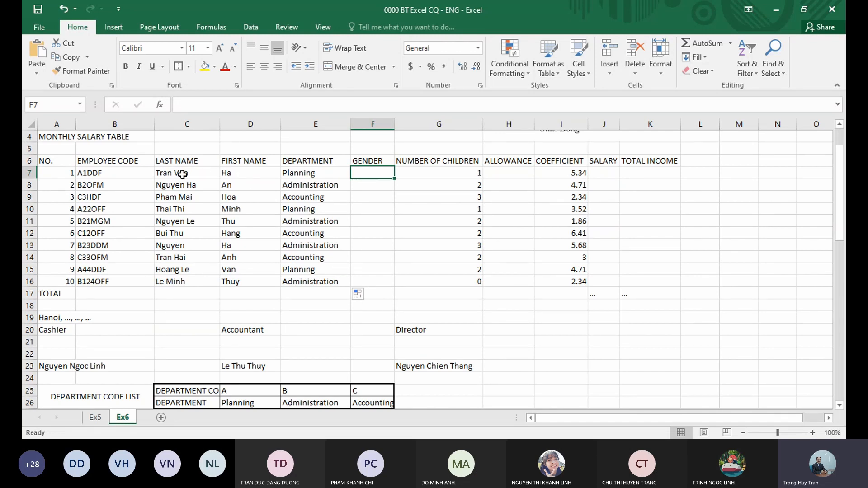
left_click_drag(183, 174, 231, 173)
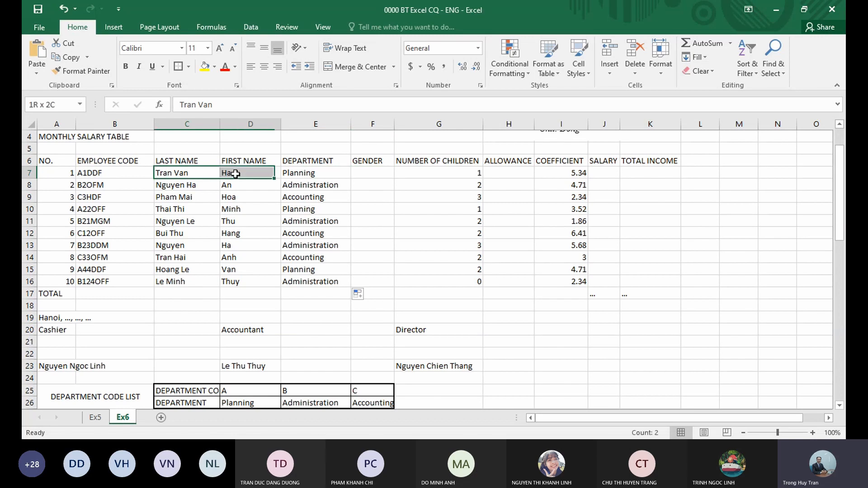
left_click(105, 172)
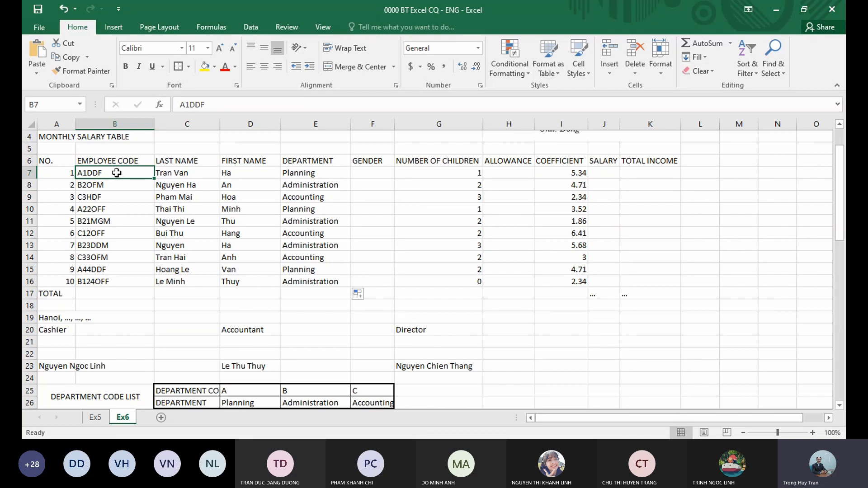
double_click(113, 173)
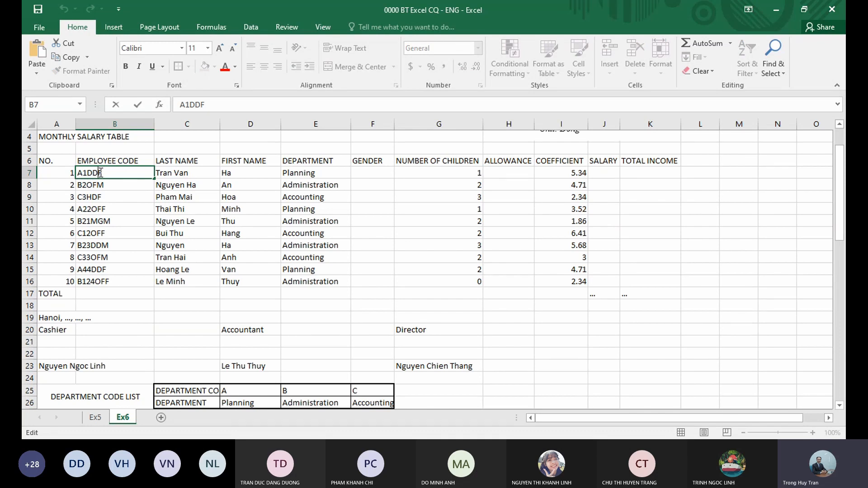
key("Return")
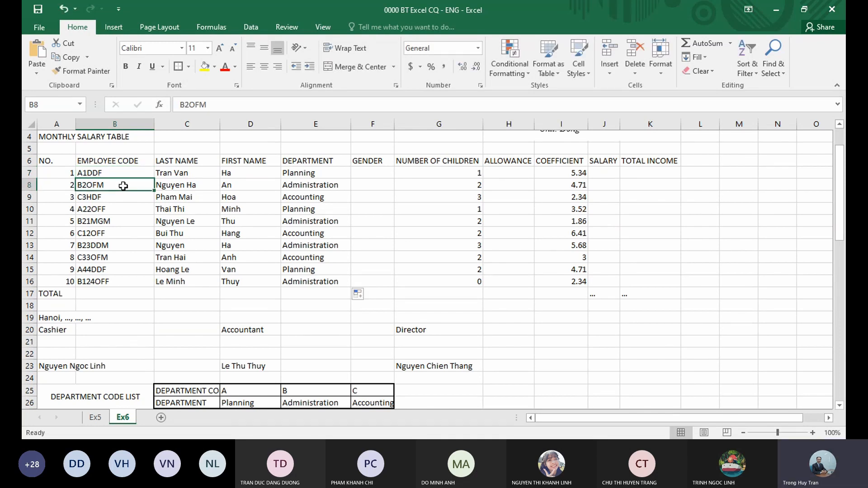
left_click(130, 199)
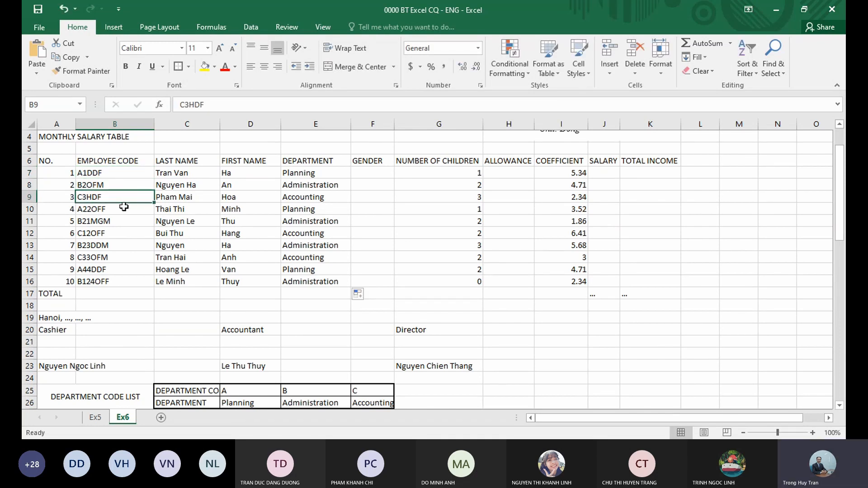
left_click(122, 209)
left_click(128, 223)
Examine the gender code table in G29:H31, including the M and F code cells
scroll(128, 223, "down", 3)
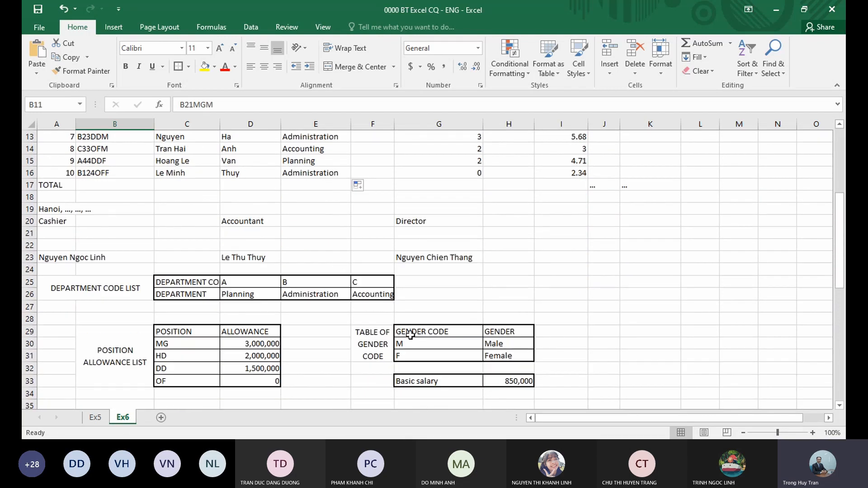
left_click_drag(409, 333, 445, 344)
left_click(437, 342)
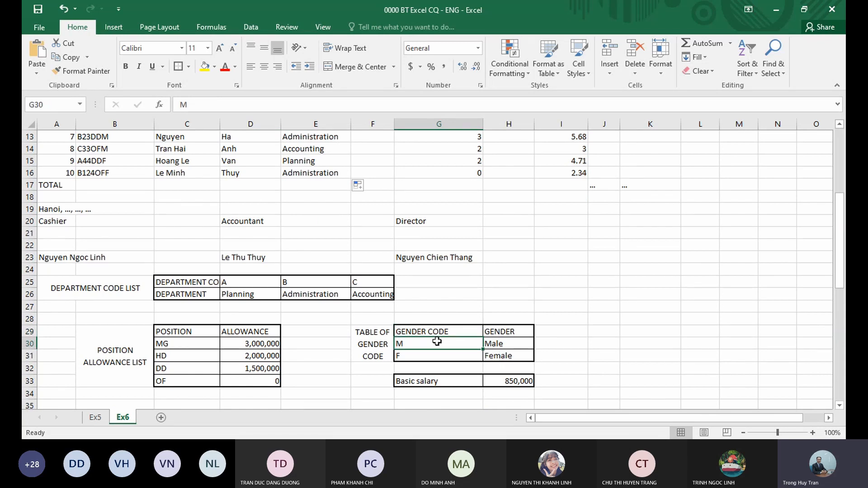
left_click(442, 351)
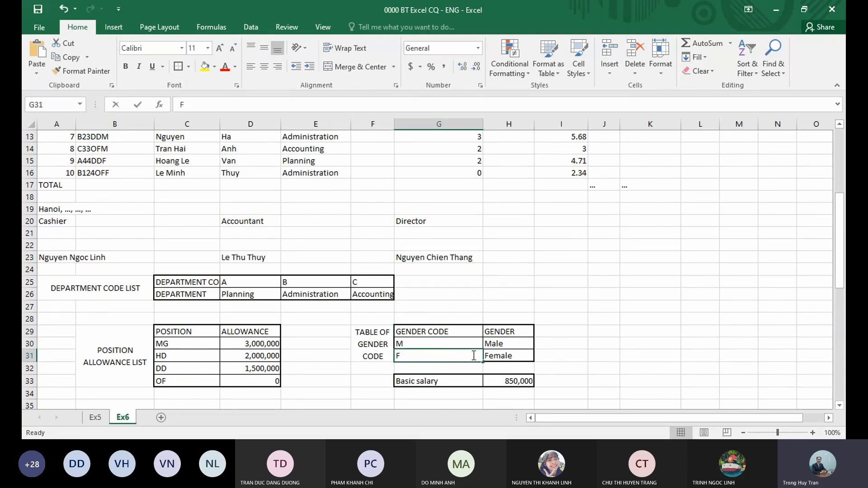
key("F2")
left_click_drag(442, 332, 499, 354)
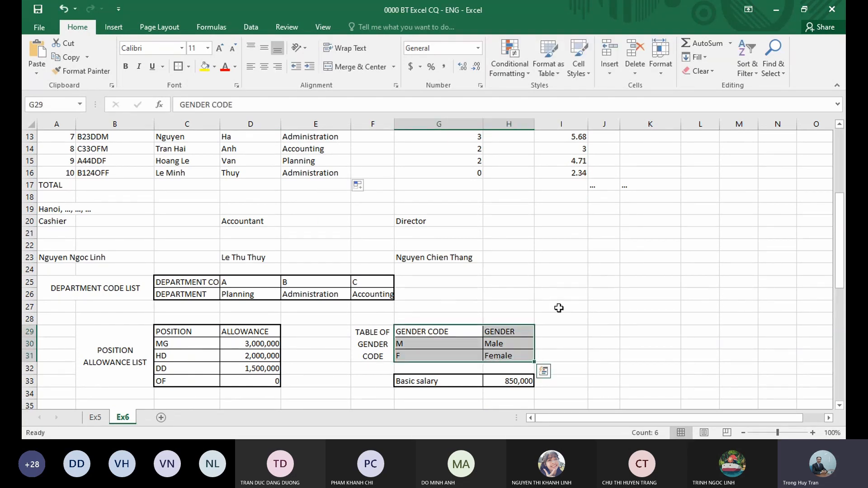
Start a VLOOKUP formula in F7 for the first employee's GENDER
scroll(559, 305, "up", 4)
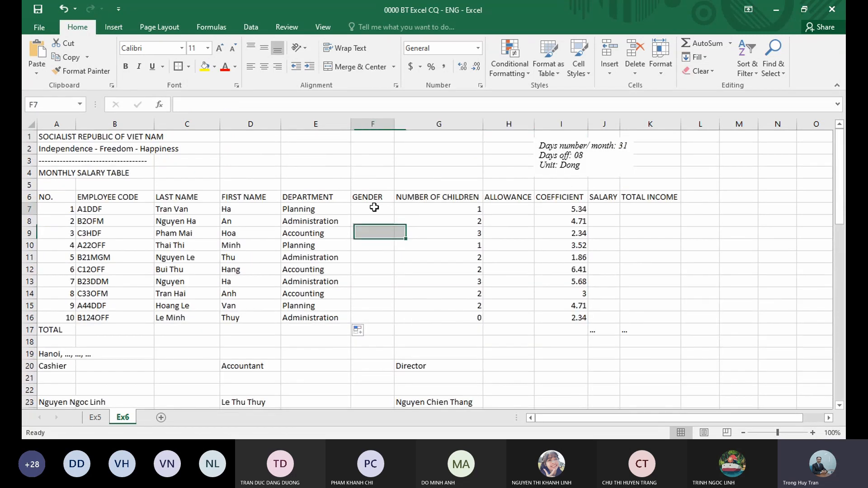
left_click(372, 208)
type("=vl")
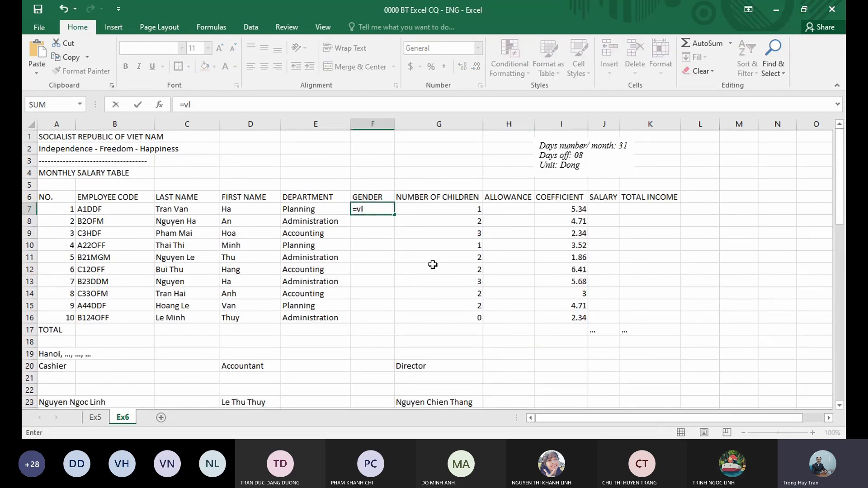
key("Tab")
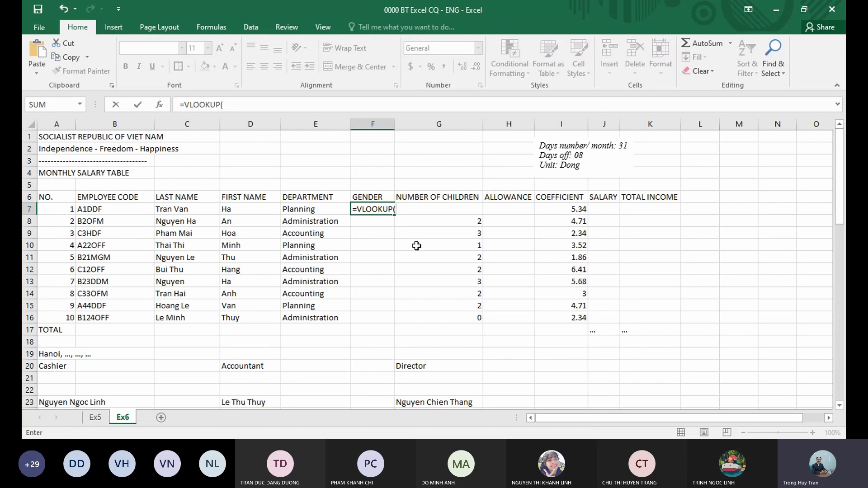
left_click(123, 211)
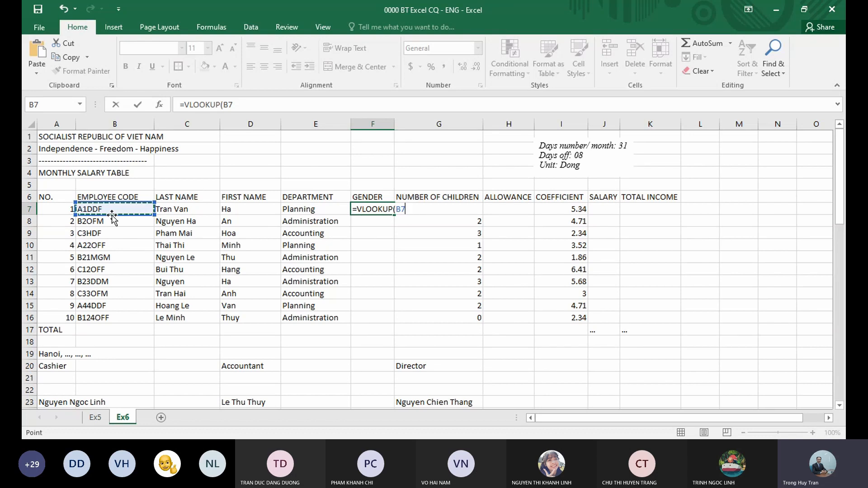
scroll(440, 273, "down", 4)
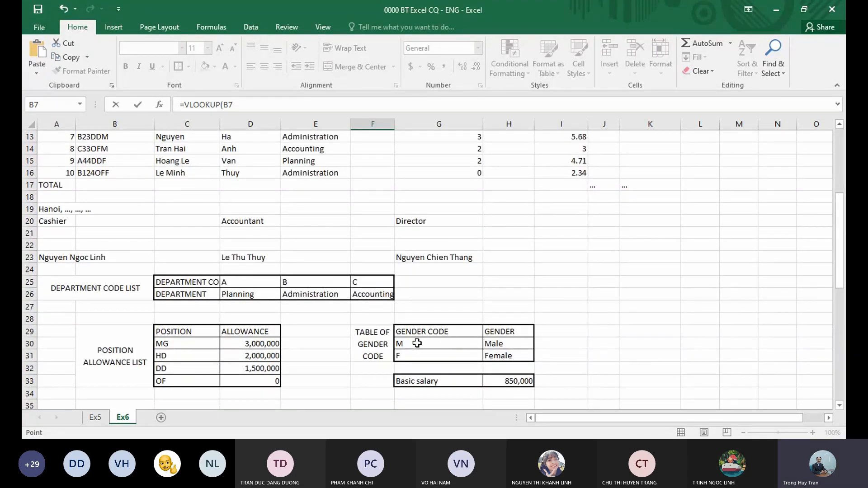
key("BackSpace")
key("BackSpace")
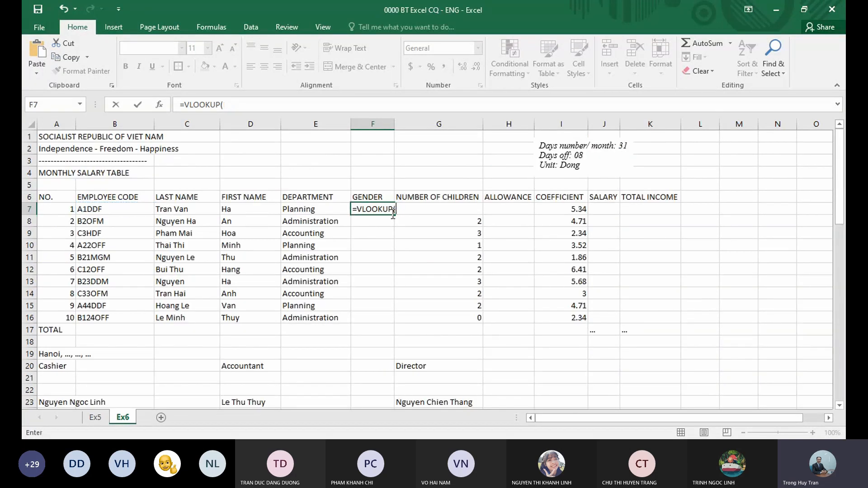
Set the VLOOKUP lookup value to the last character of the employee code with RIGHT(B7)
type("right(")
left_click(110, 208)
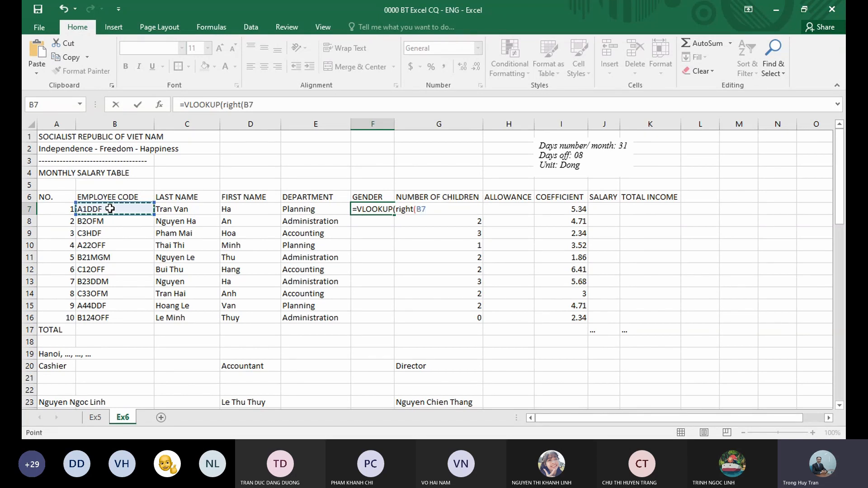
type(")")
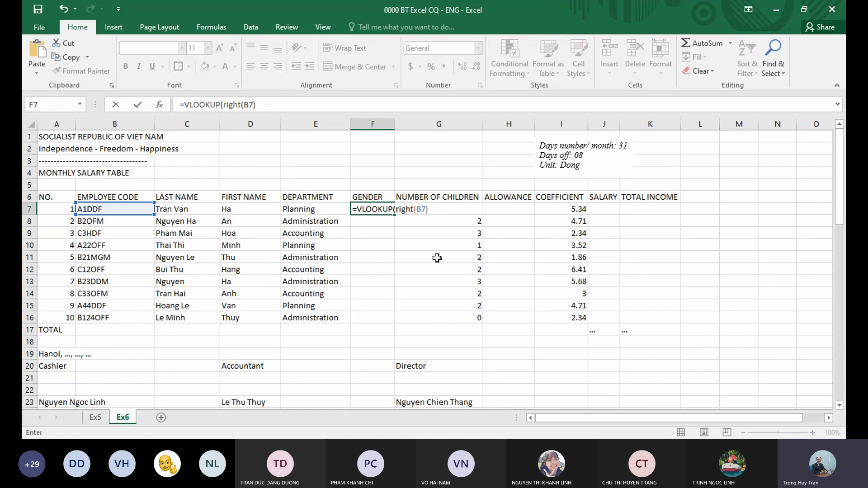
Set the VLOOKUP table array to the gender code table as the absolute range $G$29:$H$31
type(",")
scroll(435, 255, "down", 4)
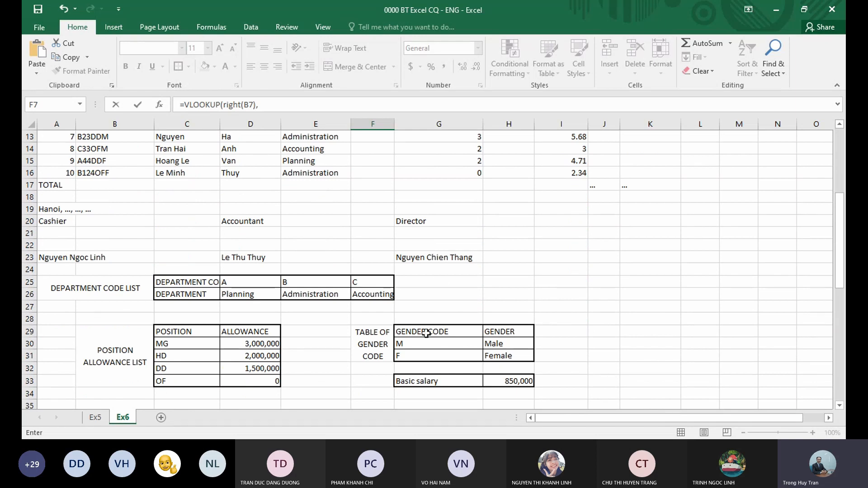
left_click_drag(426, 334, 507, 357)
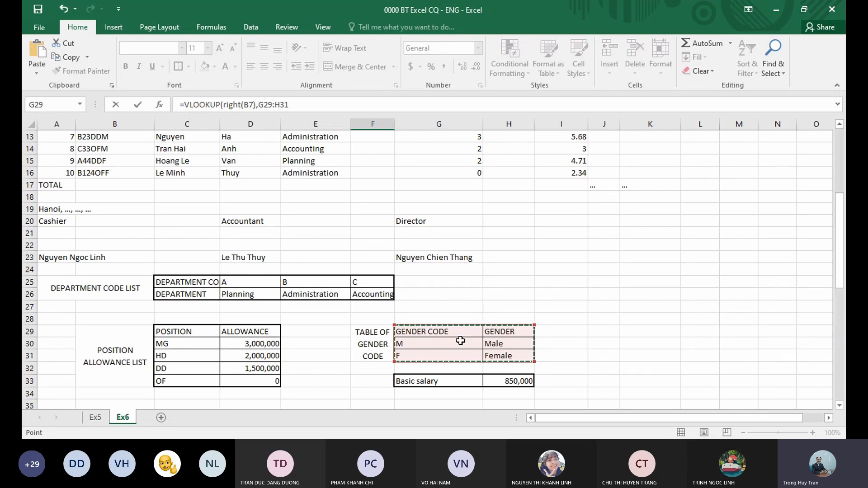
scroll(461, 340, "up", 4)
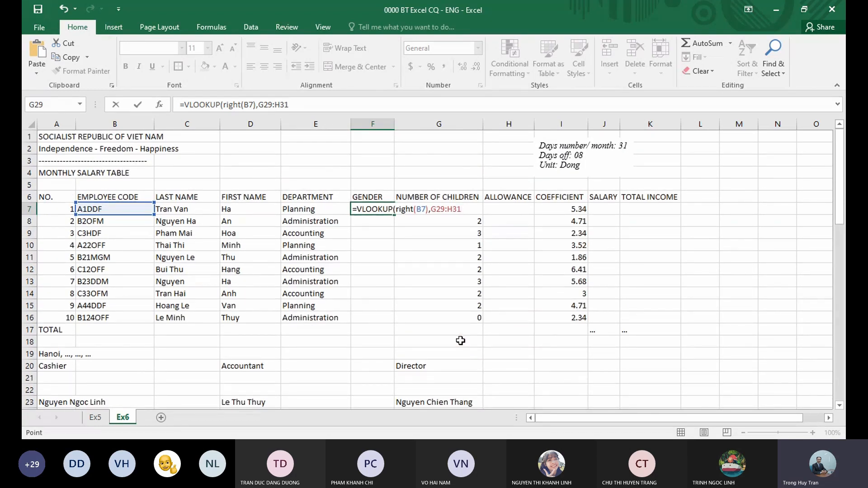
key("F4")
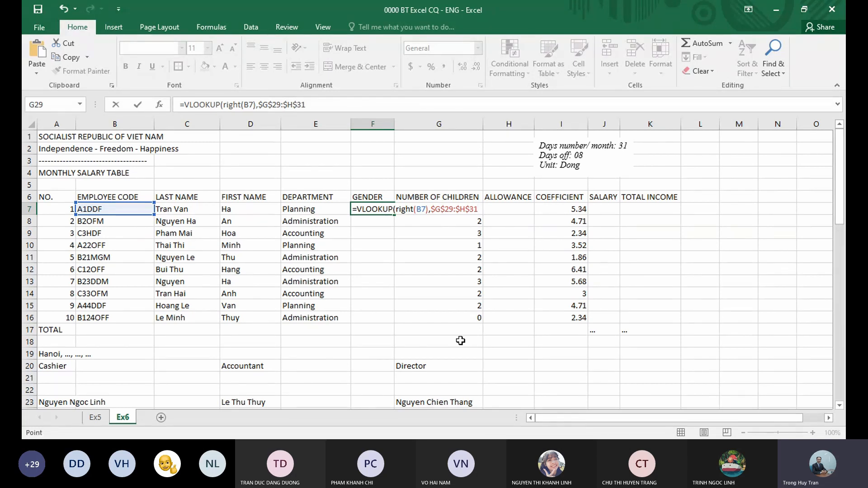
Complete the VLOOKUP formula in F7 with column index 2 and exact match 0, and fill it down to F16
type(",")
scroll(487, 230, "down", 4)
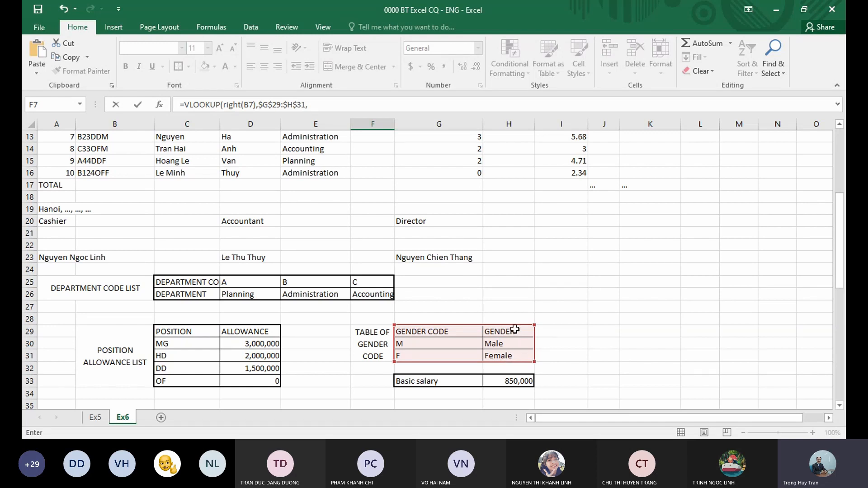
scroll(515, 329, "up", 4)
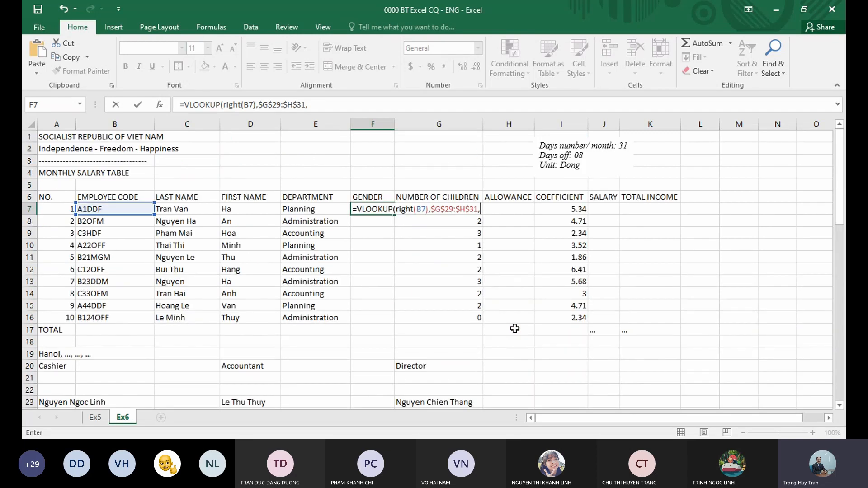
type("2")
type(",")
left_click(573, 221)
type("0)")
key("ctrl+Return")
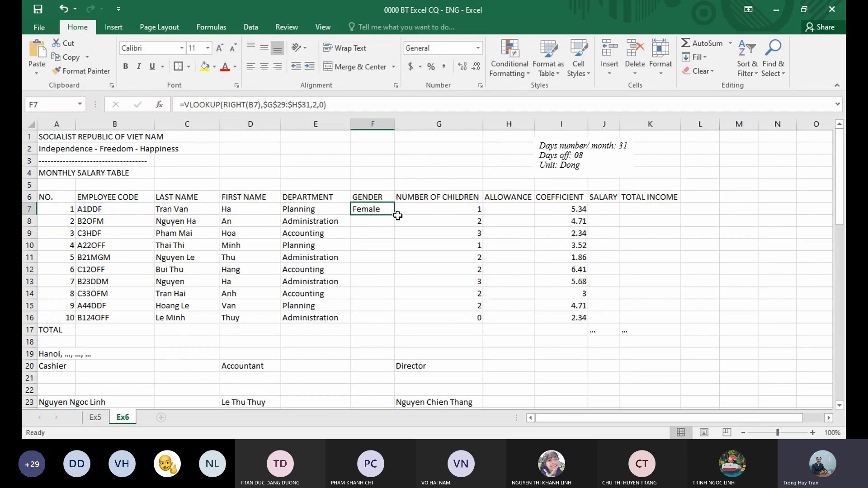
double_click(394, 216)
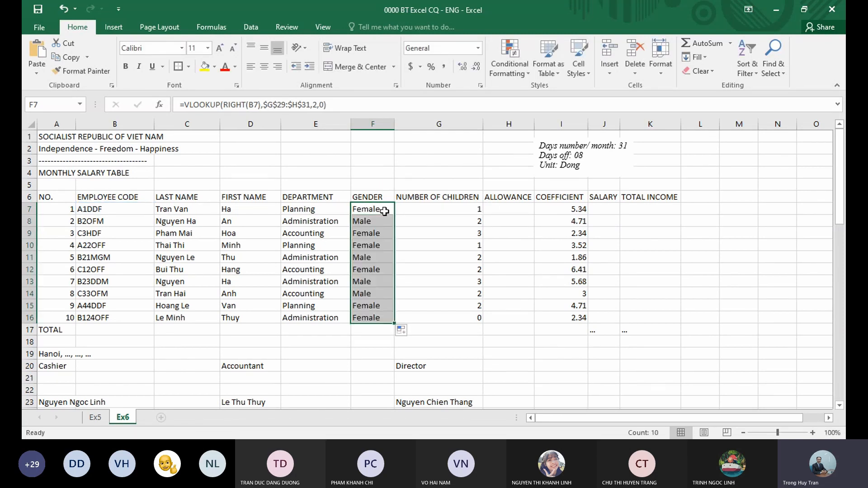
Examine the position allowance list below the salary table and the ALLOWANCE column it is meant to fill
left_click(520, 210)
scroll(523, 221, "down", 4)
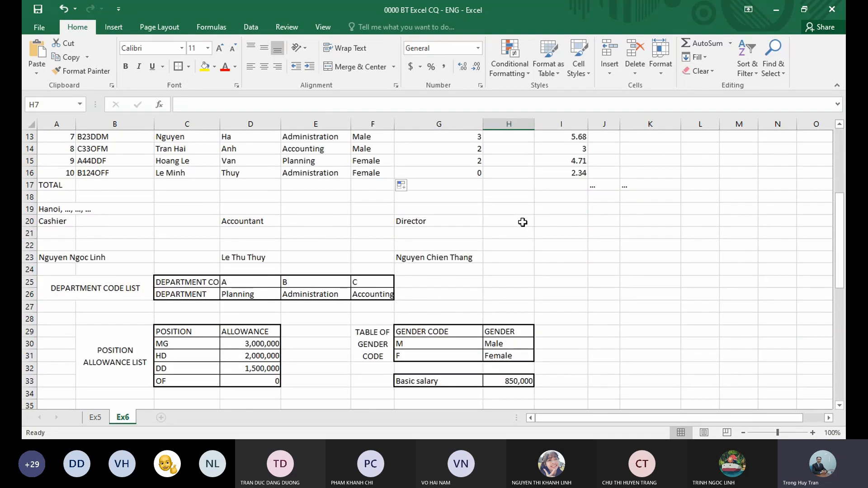
scroll(523, 221, "up", 1)
scroll(523, 221, "down", 1)
left_click(181, 345)
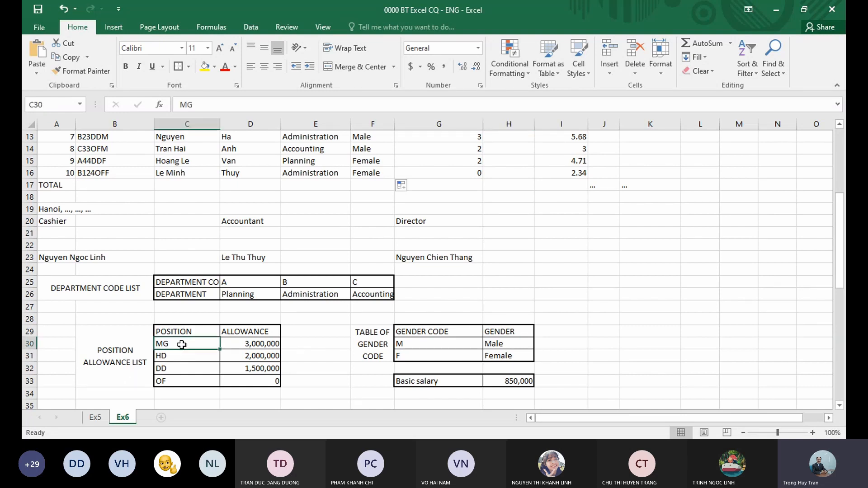
left_click(251, 343)
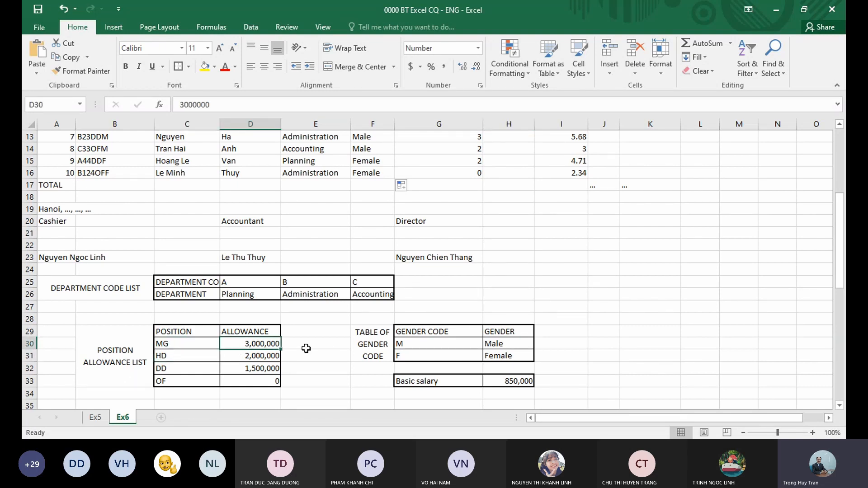
scroll(306, 348, "up", 4)
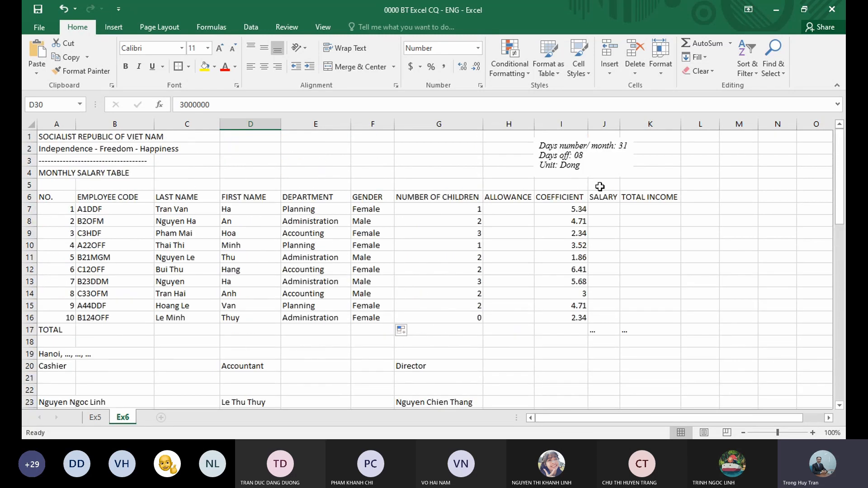
scroll(189, 374, "down", 3)
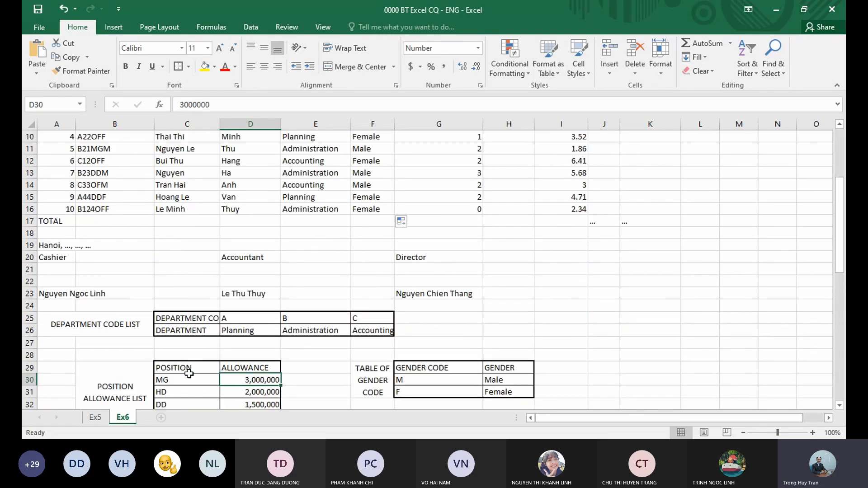
scroll(189, 374, "up", 2)
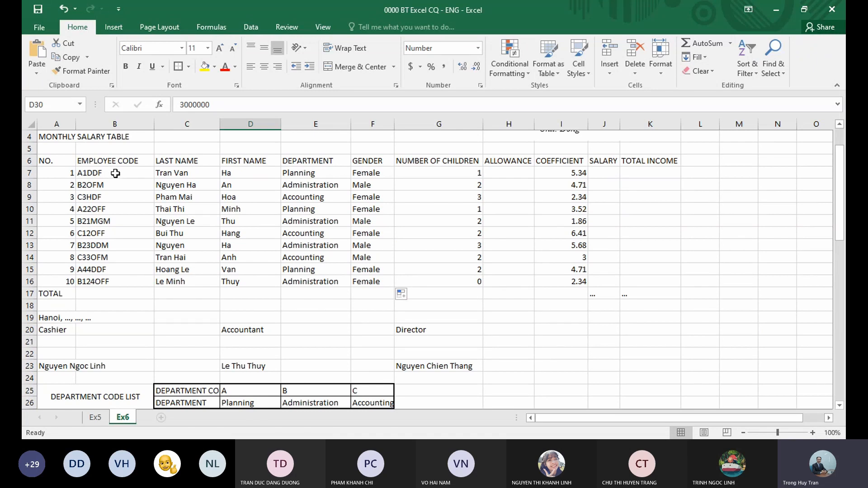
Compare the two position letters inside the employee codes in B7 to B9 with the position allowance list in C29:D33
double_click(116, 173)
left_click_drag(85, 173, 97, 173)
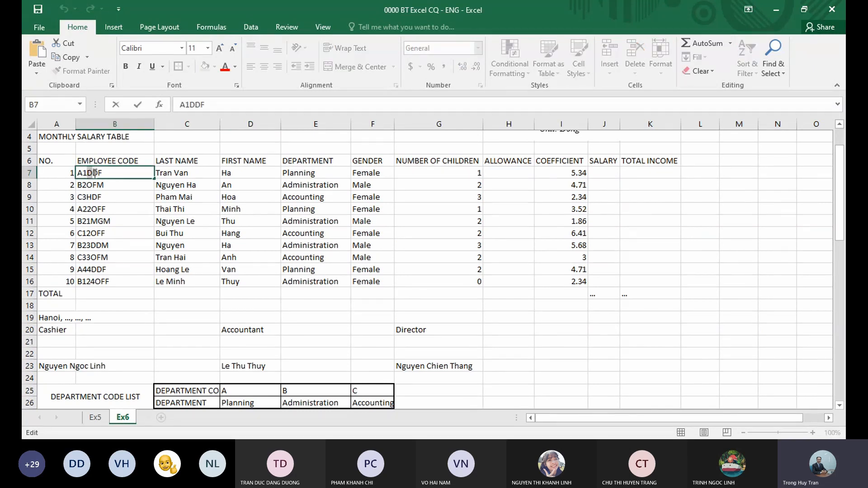
scroll(135, 209, "down", 3)
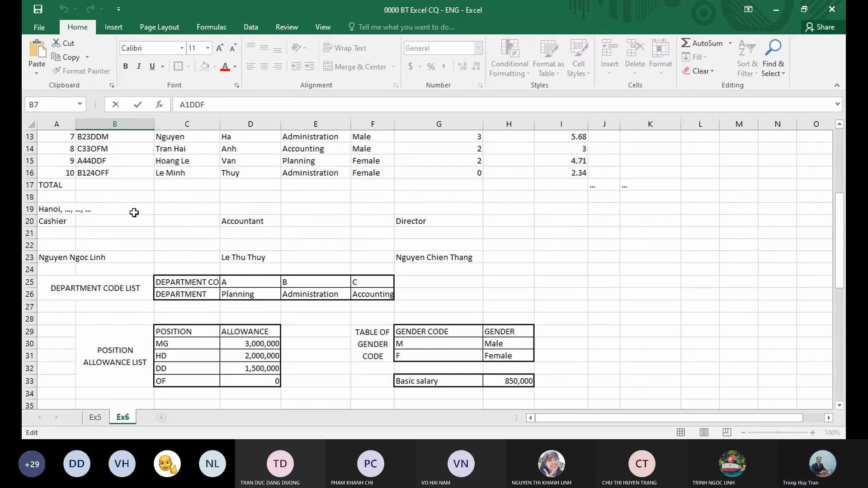
scroll(135, 209, "up", 2)
left_click(108, 149)
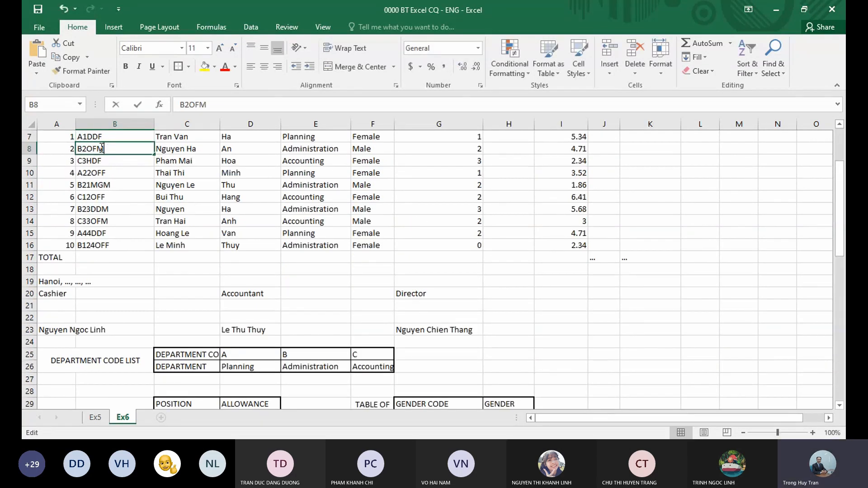
double_click(108, 149)
mouse_move(86, 149)
left_mouse_down()
mouse_move(97, 148)
mouse_move(88, 161)
mouse_move(98, 161)
left_mouse_up()
left_click(102, 161)
double_click(103, 161)
scroll(132, 197, "up", 1)
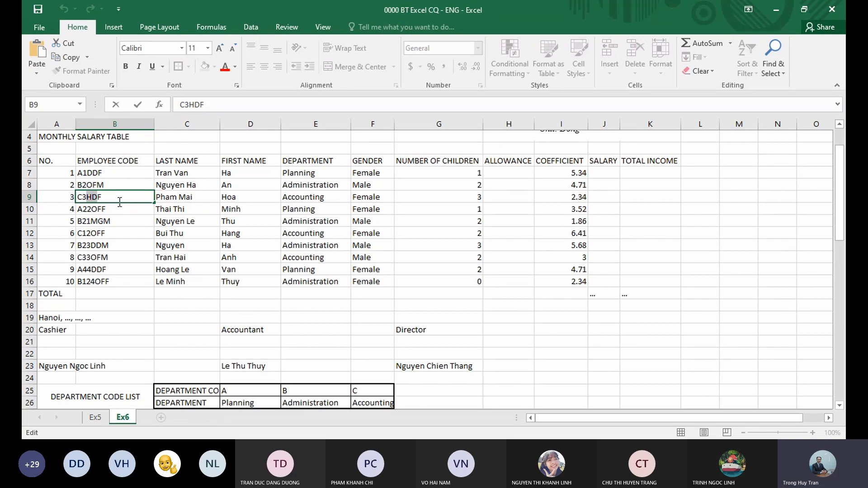
left_click(509, 172)
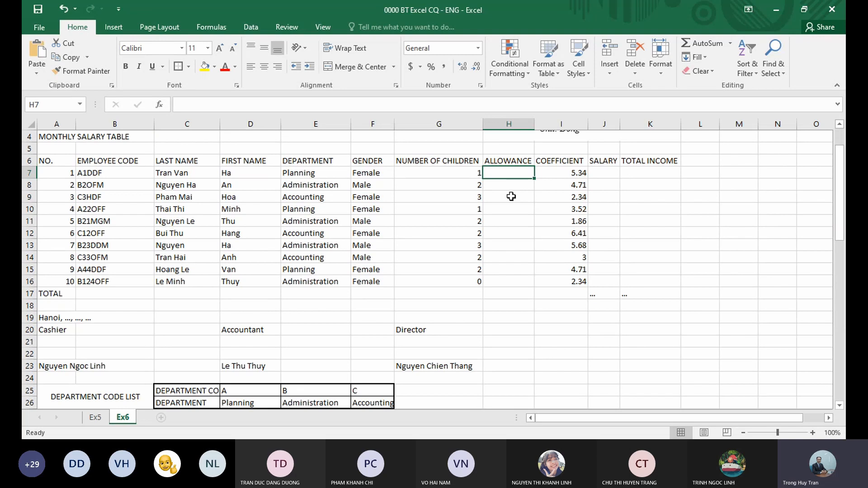
scroll(511, 197, "down", 3)
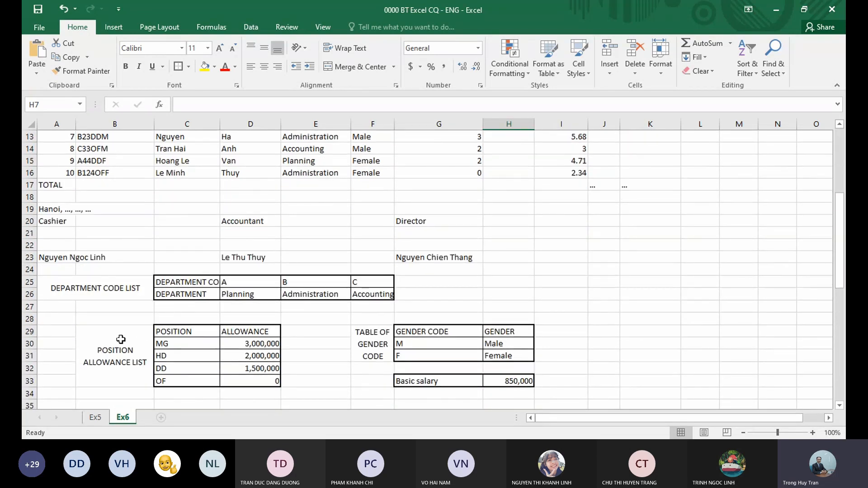
left_click_drag(166, 334, 247, 384)
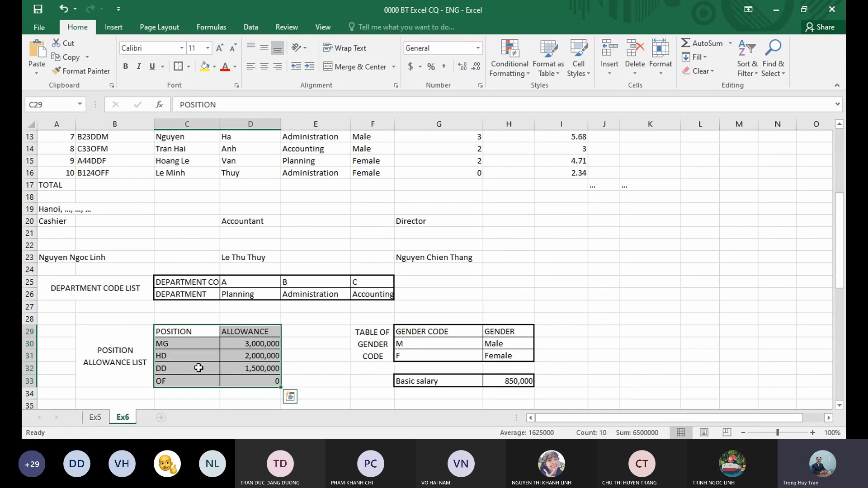
scroll(515, 173, "up", 3)
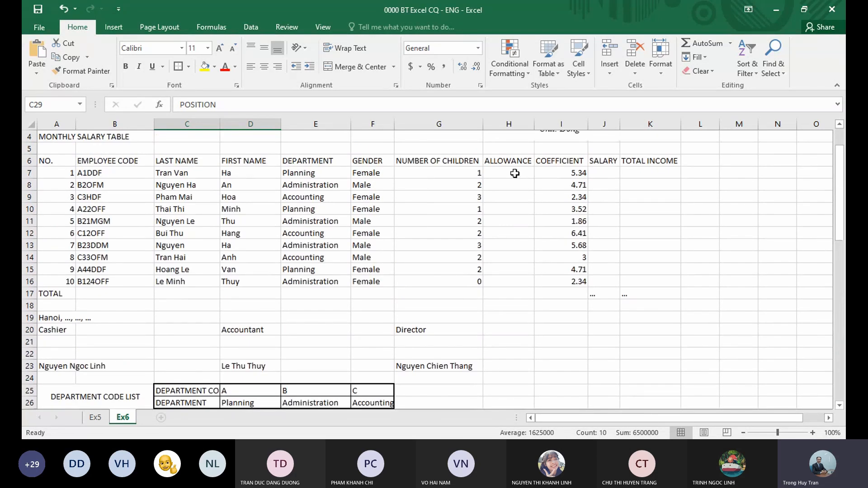
Start a VLOOKUP formula in H7 for the first employee's ALLOWANCE, extracting the code's last three characters with RIGHT(B7,3)
left_click(515, 173)
type("=vl")
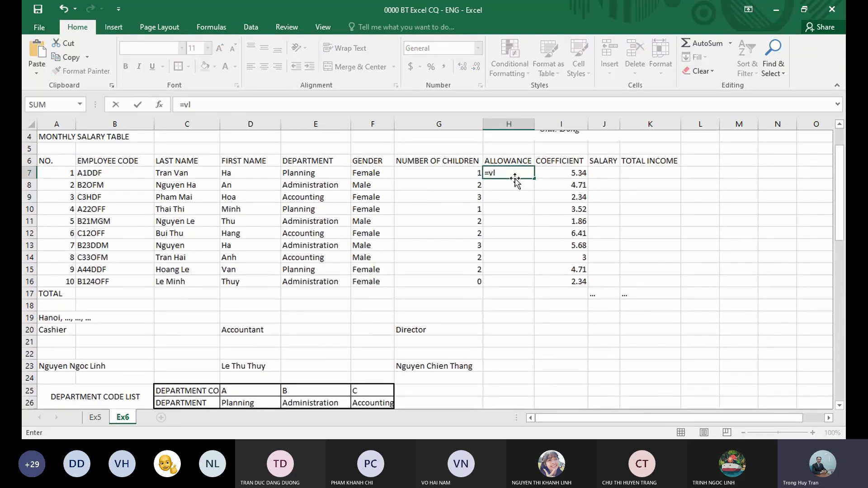
key("Tab")
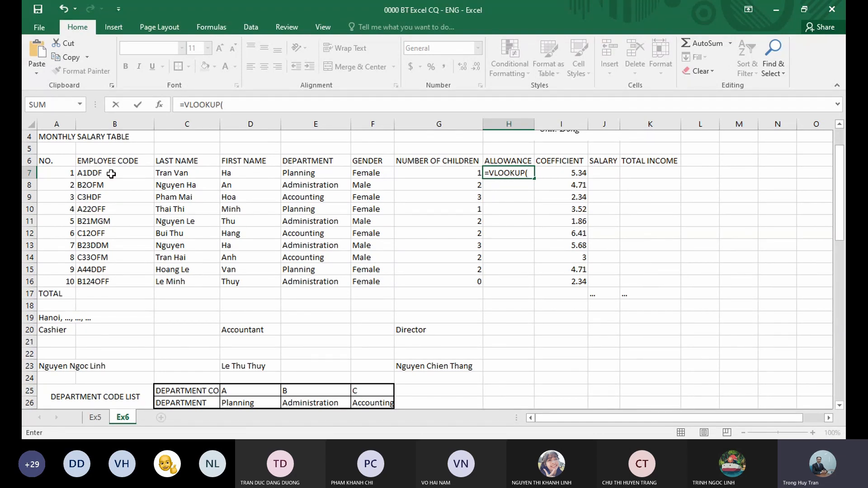
type("right(")
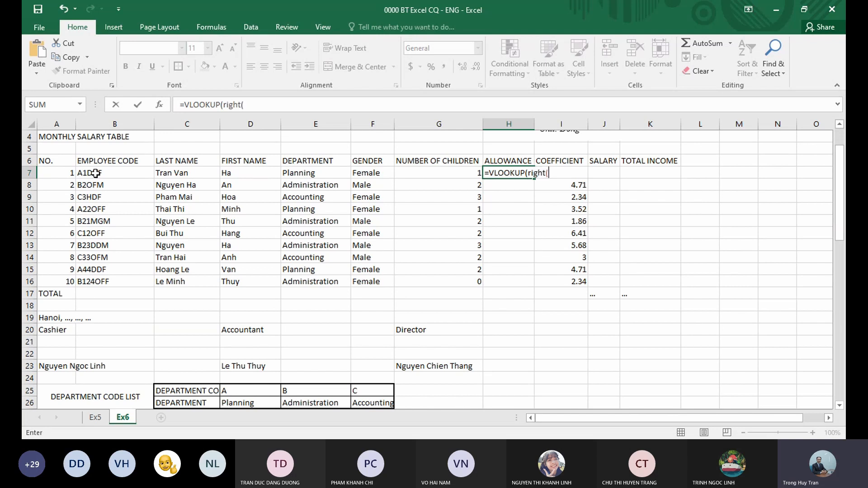
left_click(119, 174)
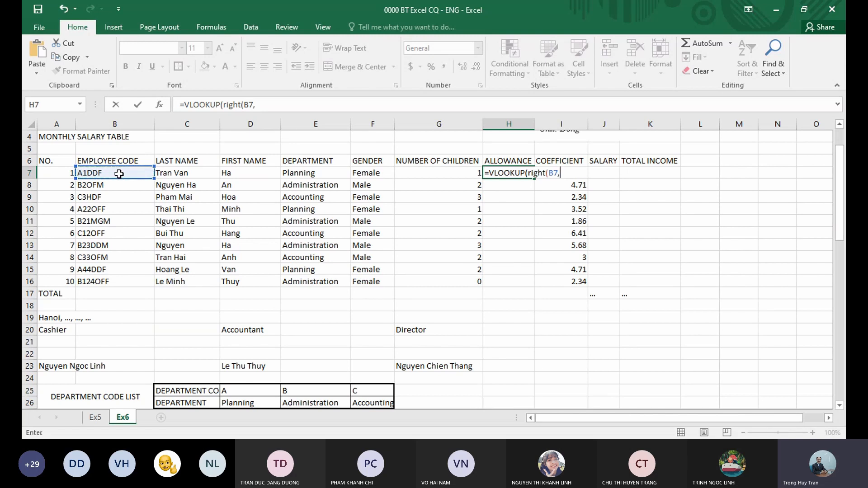
type(",3)")
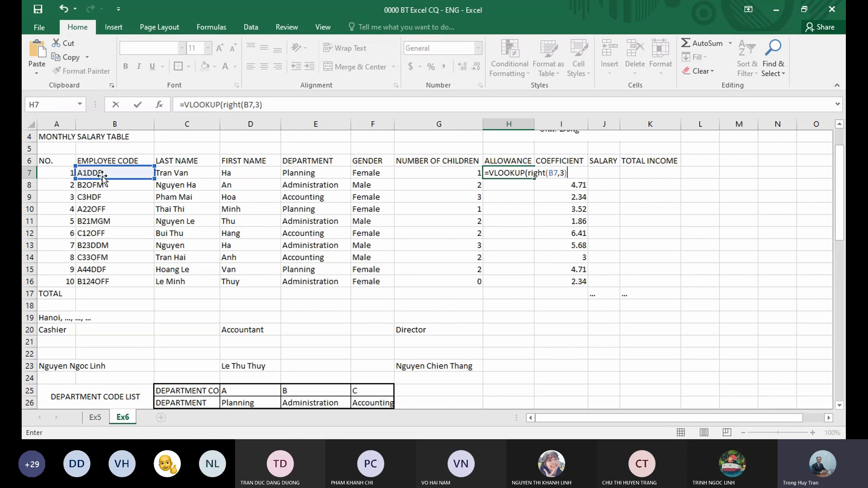
Wrap the RIGHT expression in LEFT with 2 characters, making the lookup value LEFT(RIGHT(B7,3),2)
left_click(544, 176)
type("left(")
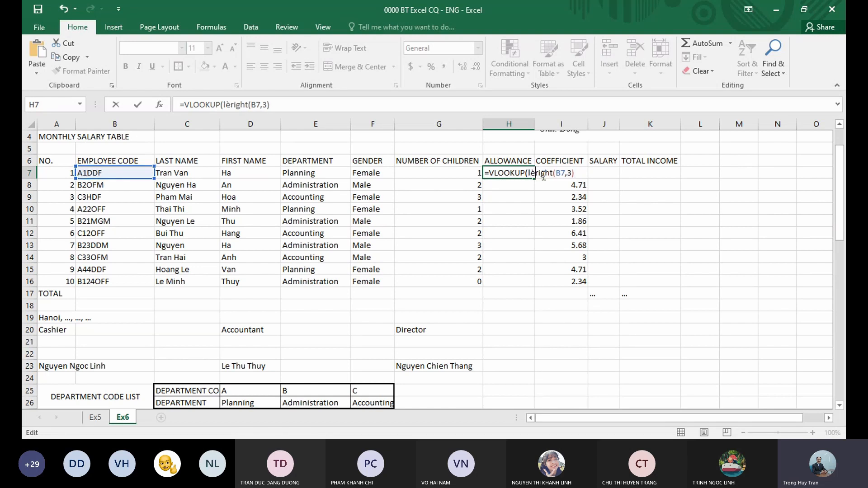
left_click(585, 173)
type(",2)")
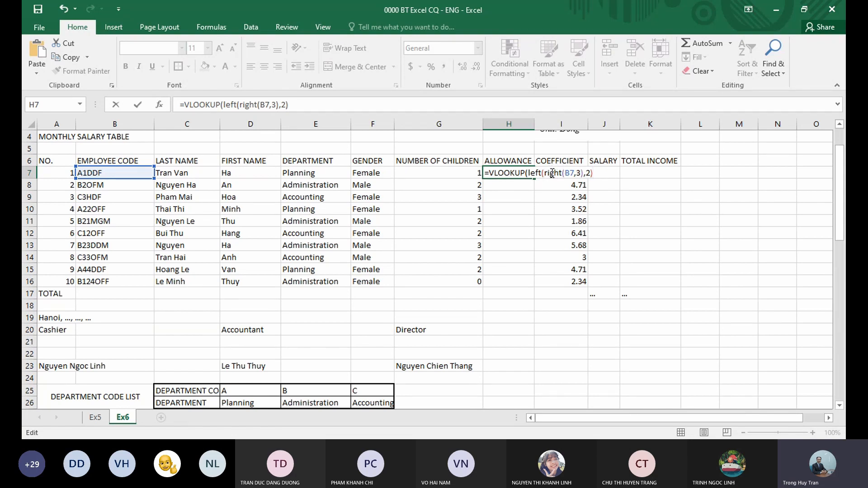
left_click_drag(544, 171, 583, 174)
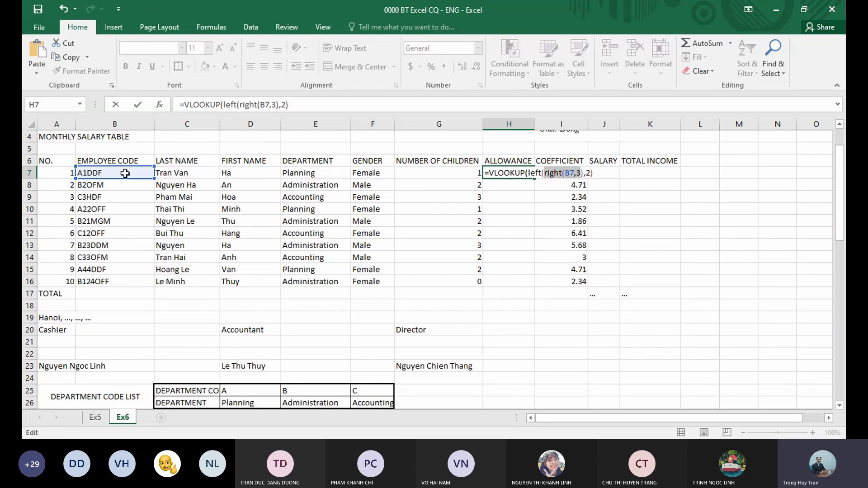
left_click_drag(528, 174, 543, 173)
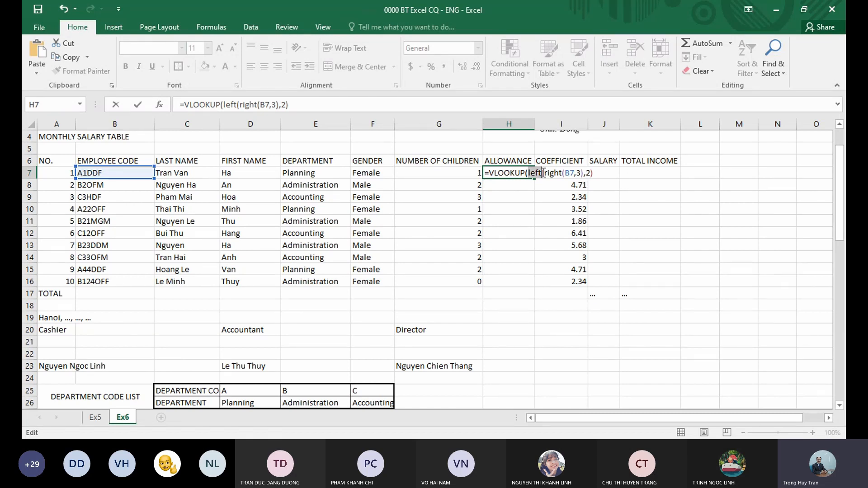
Set the VLOOKUP table array to the position allowance list as the absolute range $C$29:$D$33
left_click(596, 175)
type(",")
scroll(446, 287, "down", 3)
left_click_drag(174, 332, 260, 381)
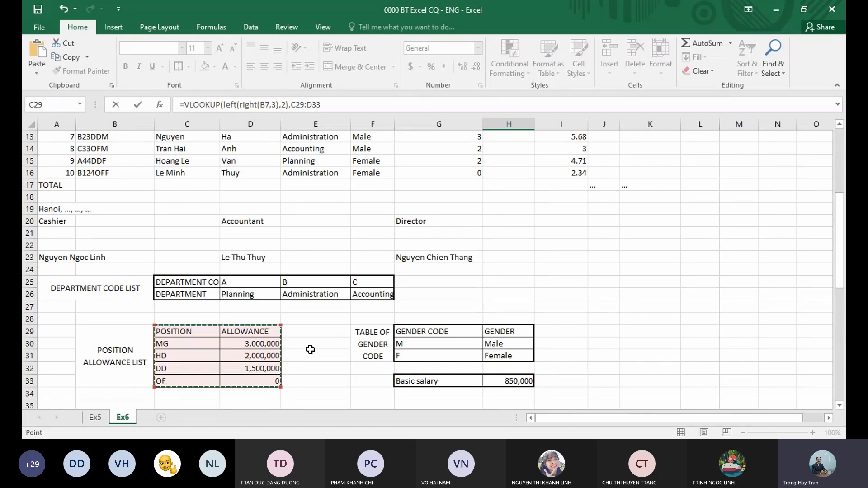
key("F4")
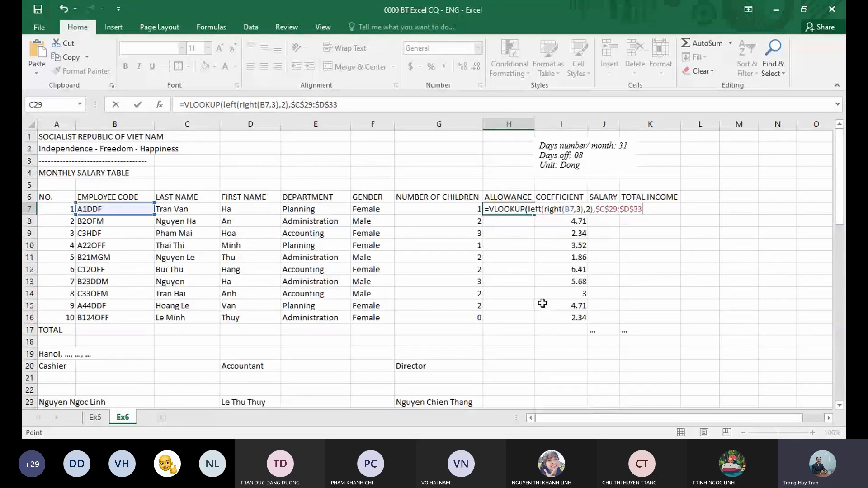
type(",")
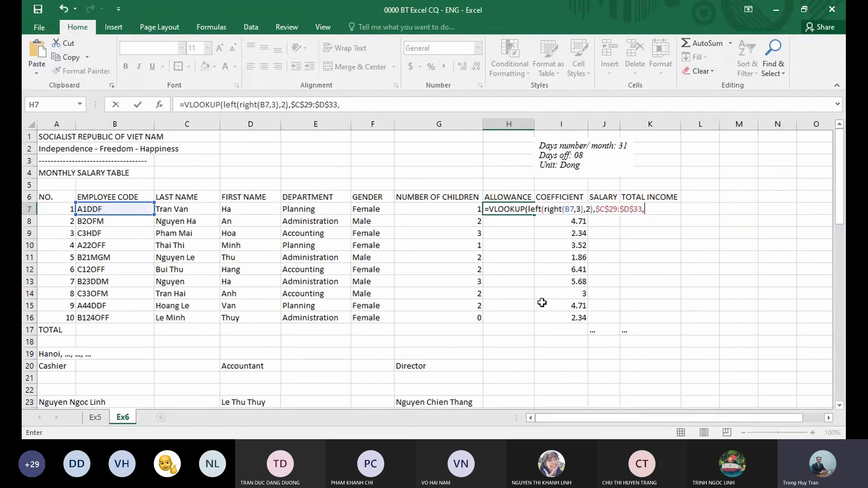
Complete the VLOOKUP formula in H7 with column index 2 and exact match 0, and fill it down to H16
scroll(542, 302, "down", 4)
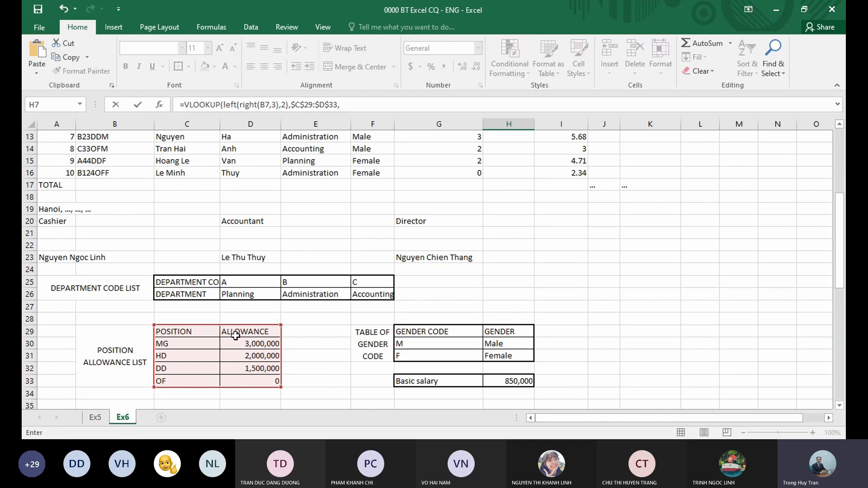
scroll(452, 324, "up", 4)
type("2")
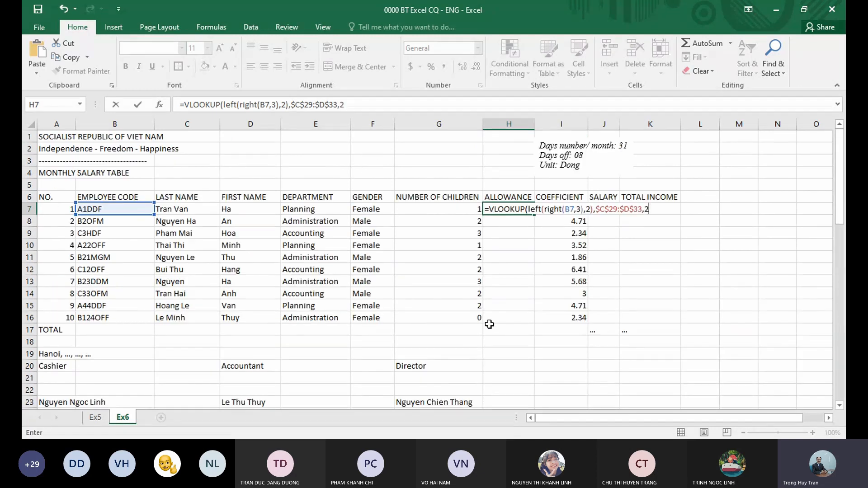
type(",0")
key("Return")
left_click(509, 209)
left_click_drag(535, 215, 509, 319)
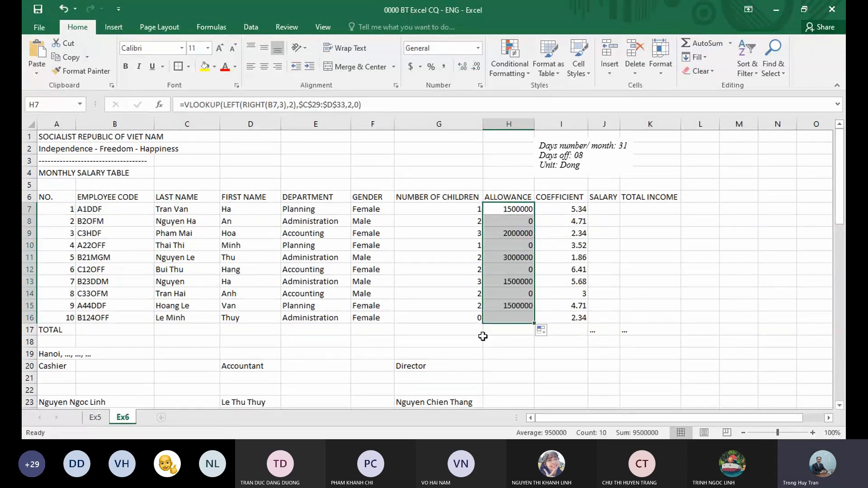
Compare the number format of the allowances in D30:D33 with the results in the ALLOWANCE column
scroll(482, 337, "down", 4)
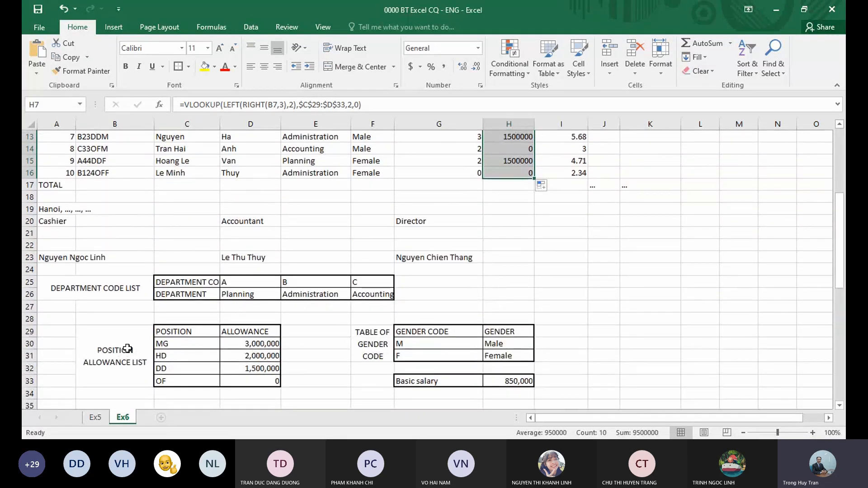
left_click_drag(248, 342, 244, 380)
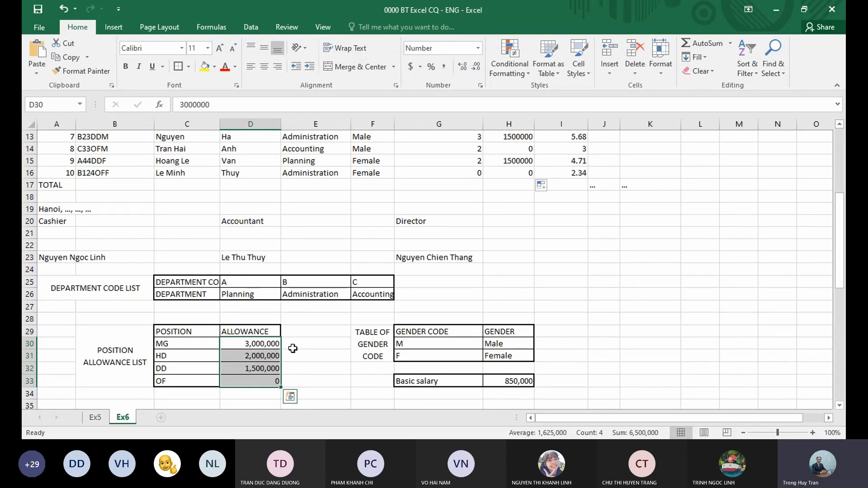
left_click(271, 345)
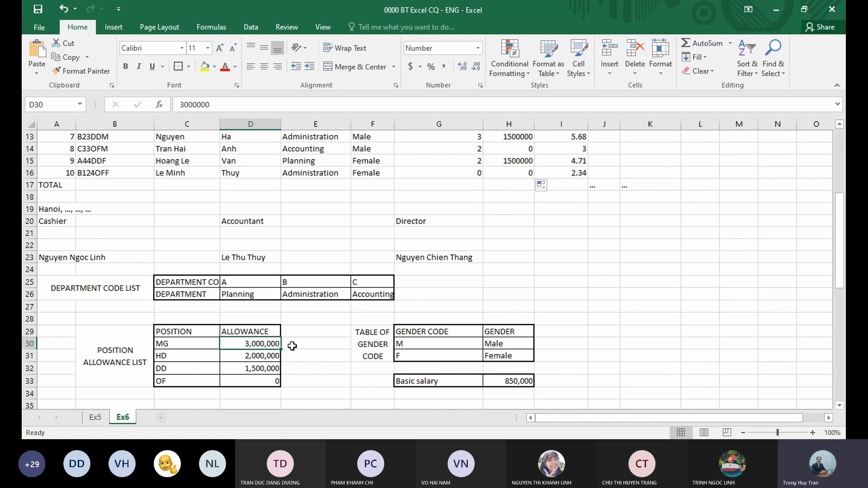
scroll(292, 346, "up", 4)
scroll(289, 353, "down", 3)
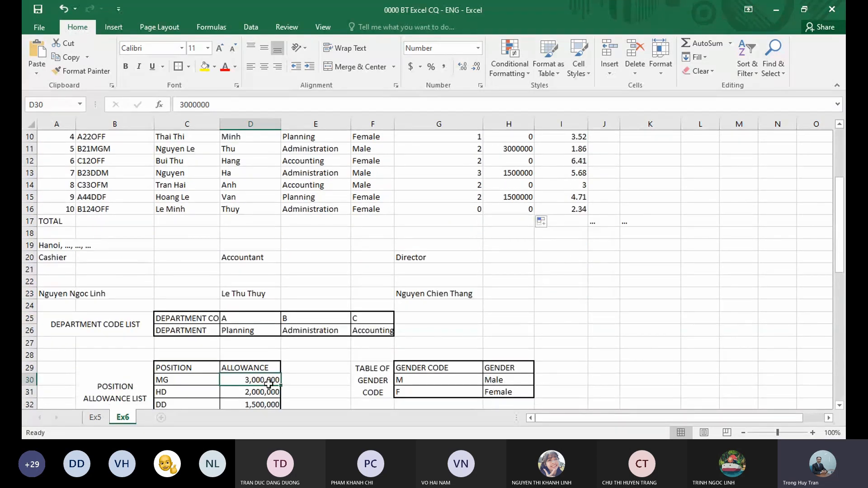
scroll(277, 385, "up", 3)
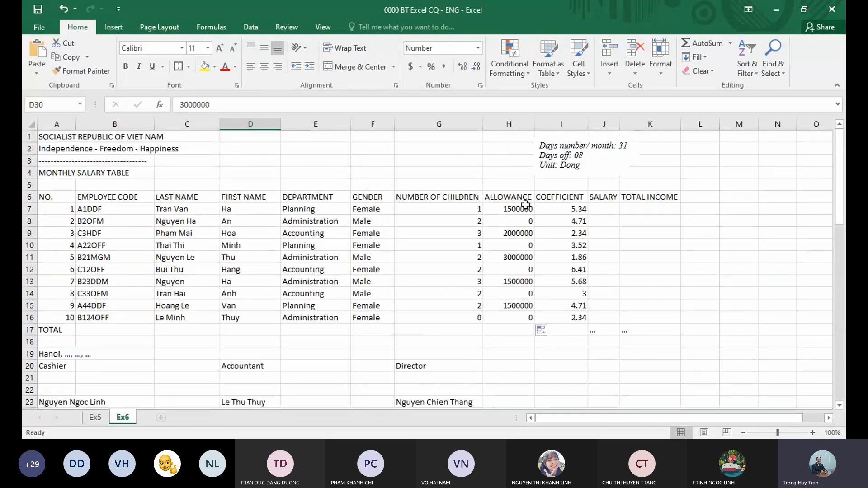
left_click_drag(502, 221, 510, 316)
left_click(513, 259)
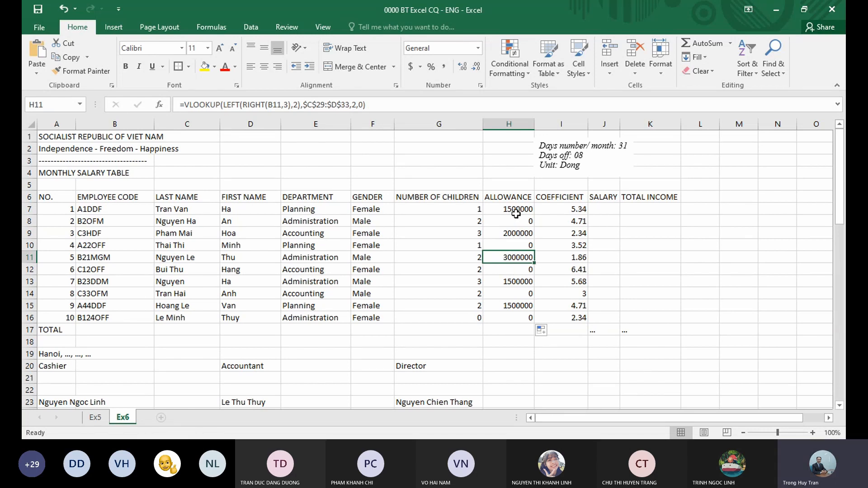
Format the allowances in H7:H16 with the comma style and no decimal places
left_click_drag(515, 213, 514, 317)
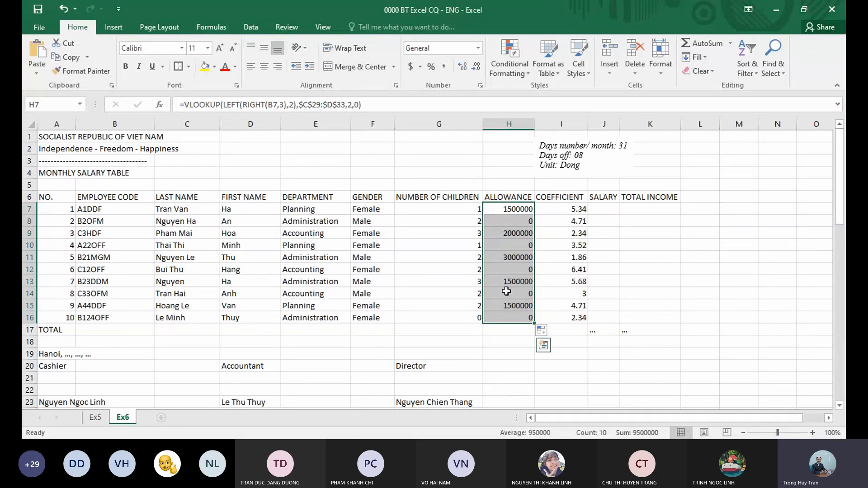
left_click(445, 68)
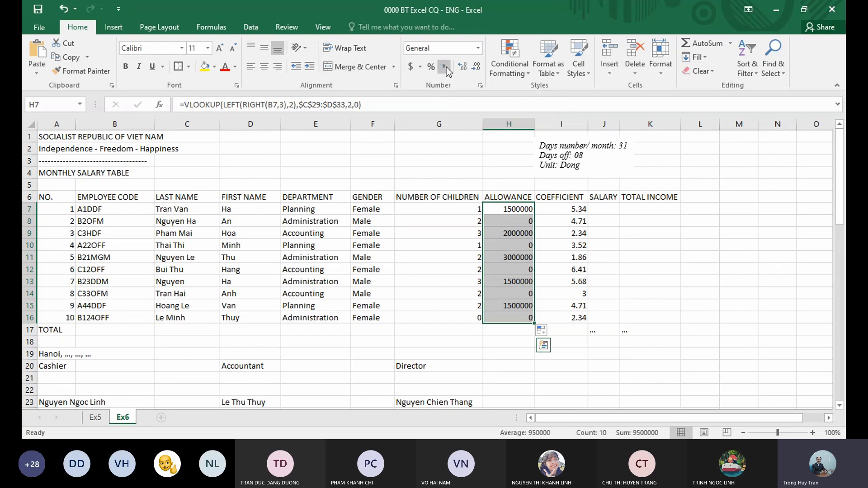
left_click(477, 67)
left_click(477, 67)
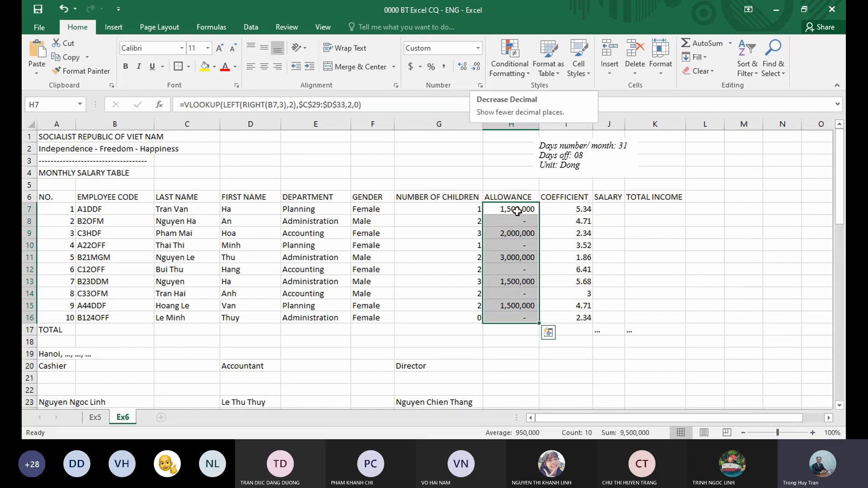
left_click_drag(511, 209, 524, 318)
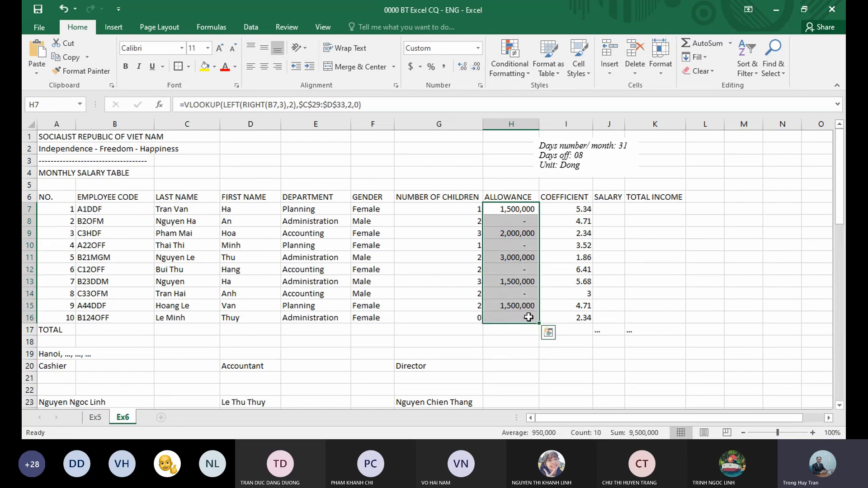
Review the filled DEPARTMENT, GENDER and ALLOWANCE columns and the reference lists below the salary table
left_click(617, 211)
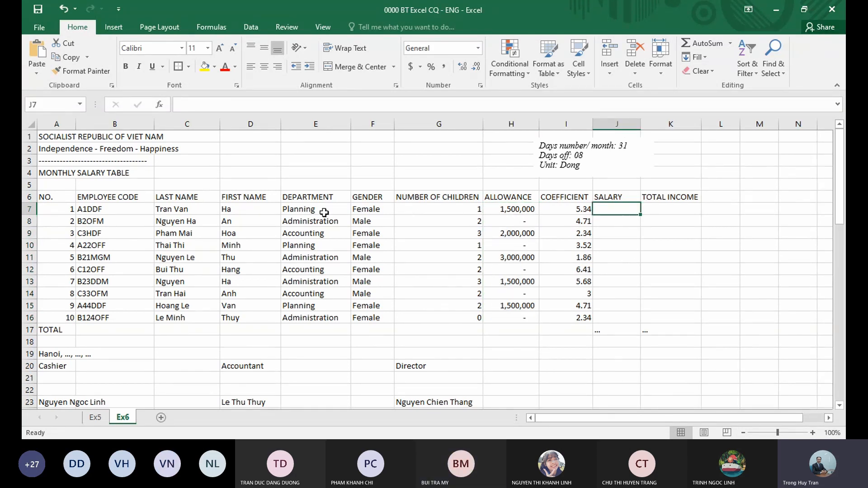
left_click_drag(322, 211, 323, 317)
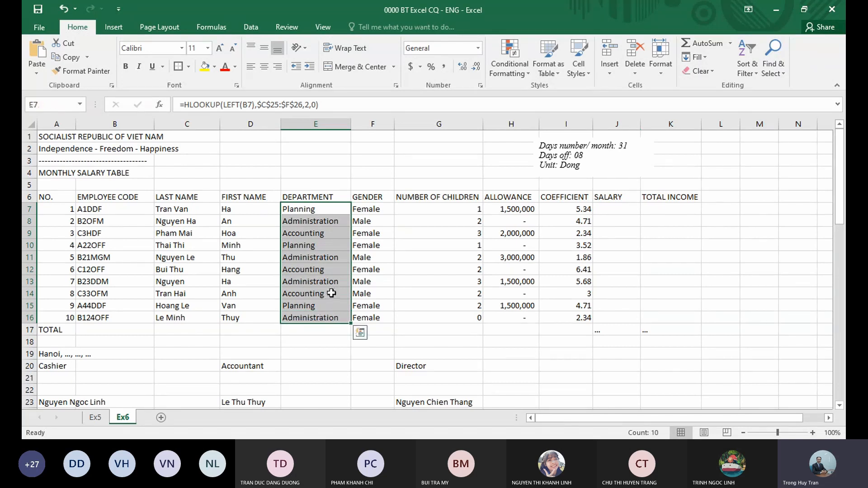
left_click_drag(387, 207, 382, 322)
left_click_drag(511, 207, 509, 316)
left_click(616, 208)
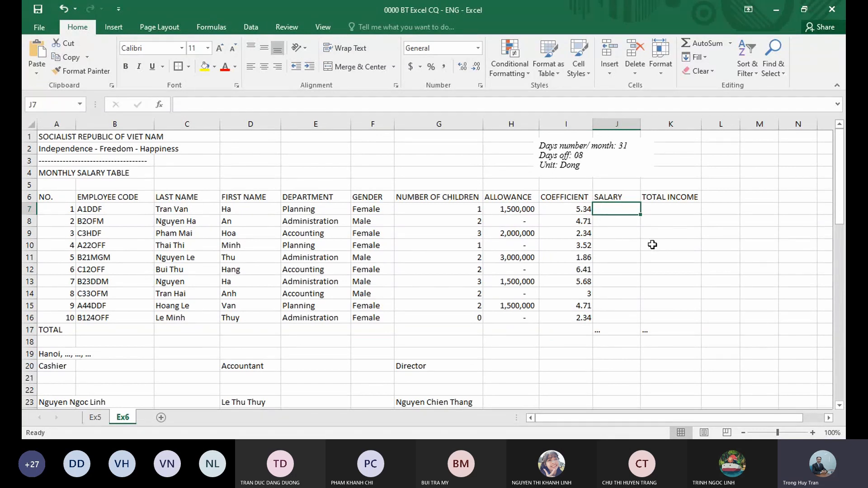
scroll(673, 229, "down", 3)
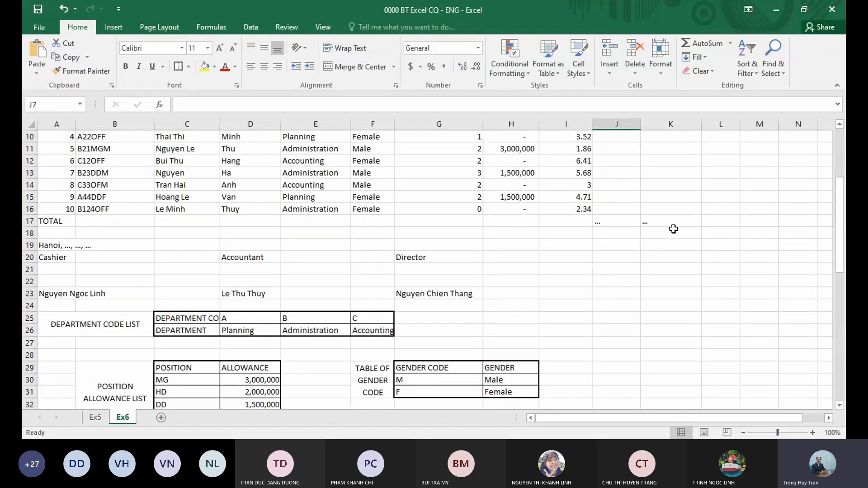
scroll(673, 229, "up", 1)
scroll(674, 229, "down", 1)
scroll(673, 229, "up", 2)
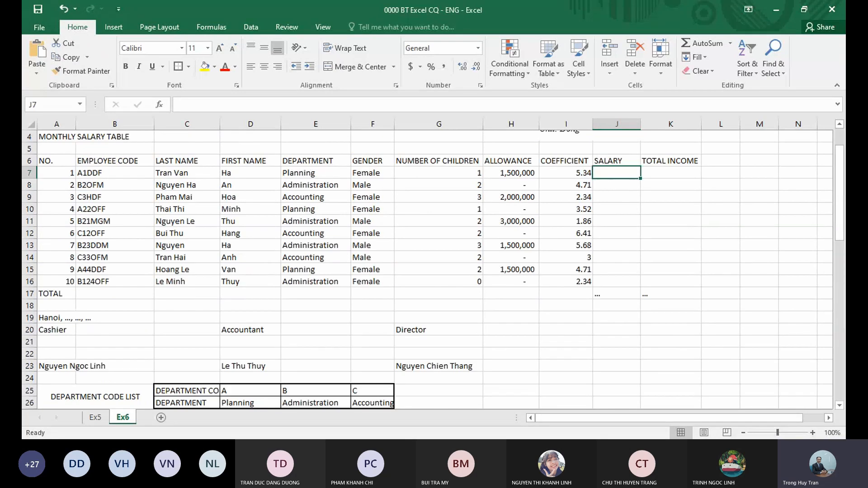
key("alt+Tab")
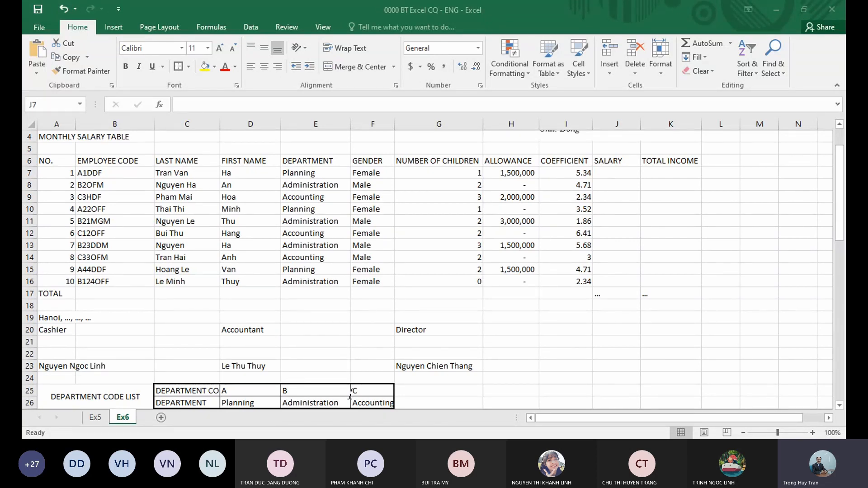
Enter the SALARY formula =I7*$H$33 in J7, multiplying the coefficient by the absolute basic salary cell
left_click(624, 173)
type("=")
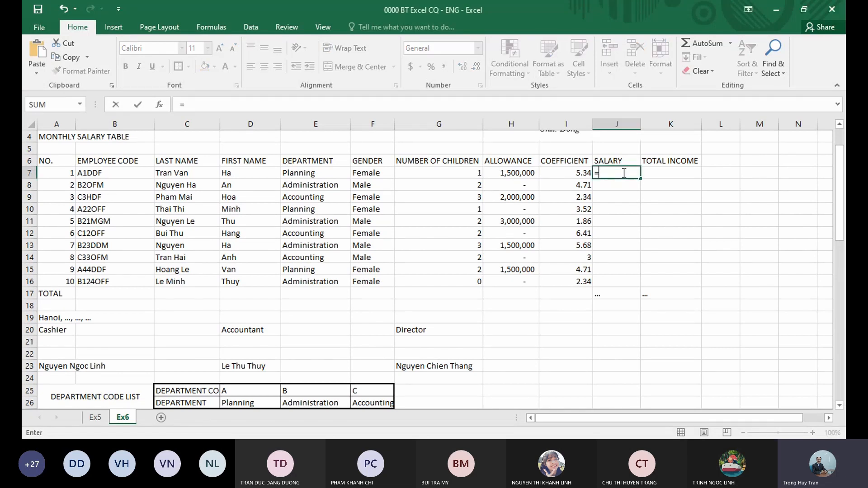
left_click(561, 175)
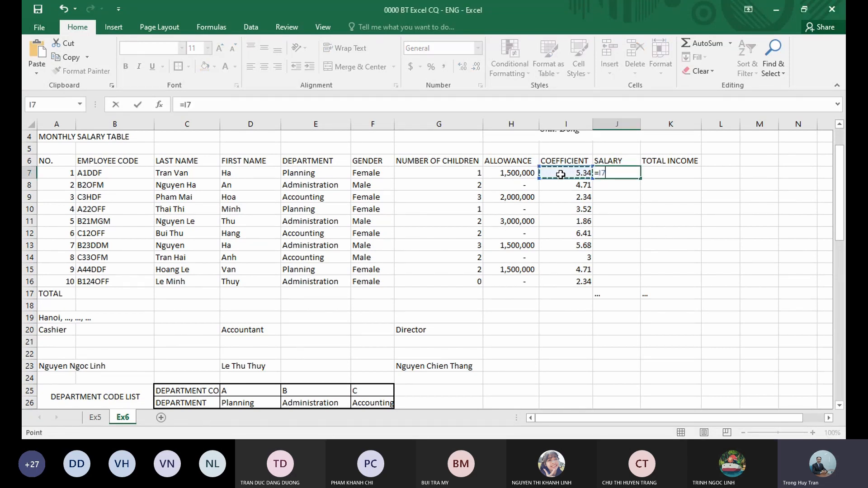
type("*")
scroll(574, 226, "down", 4)
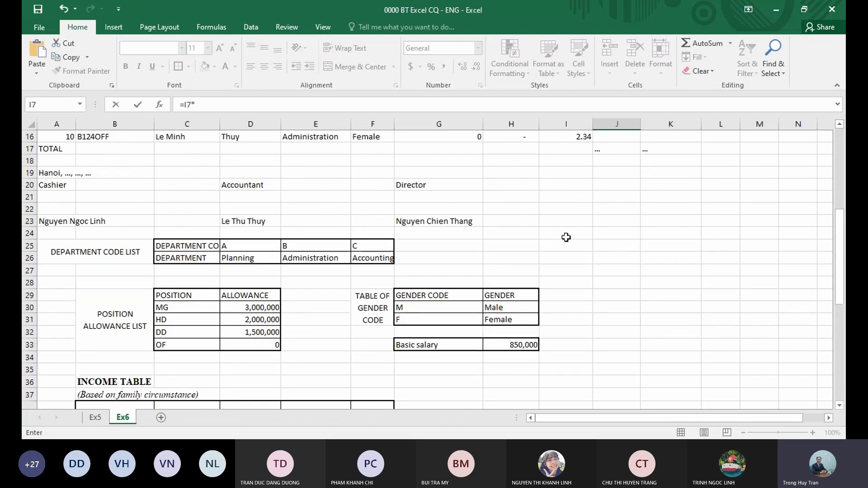
left_click(517, 345)
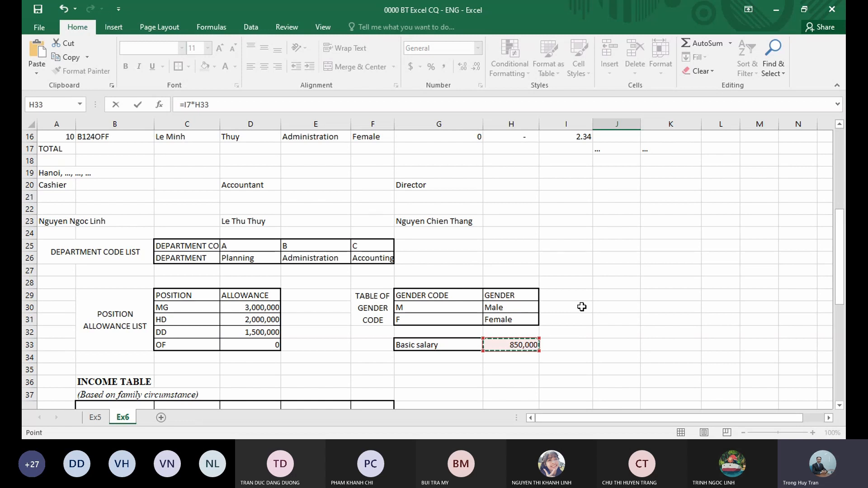
key("F4")
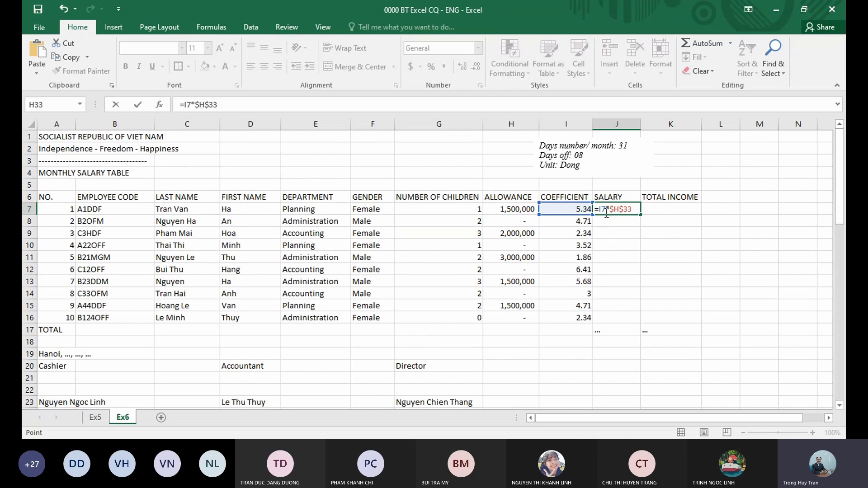
key("ctrl+Return")
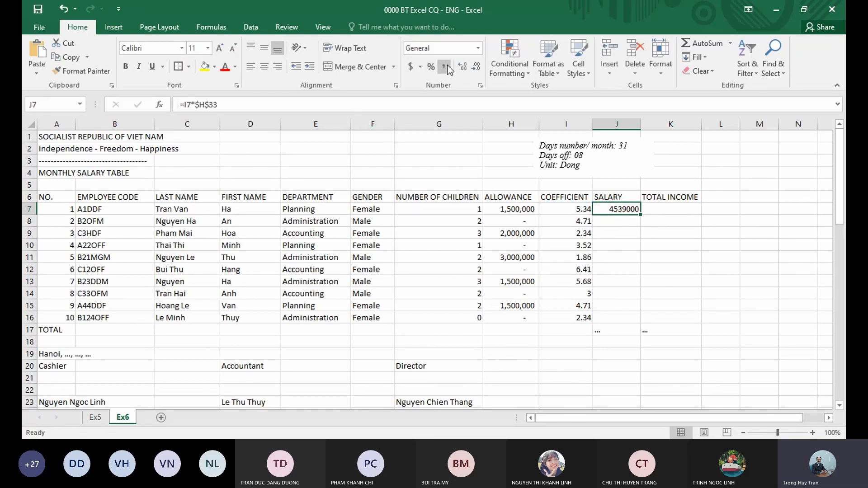
Format J7 in comma style without decimals, widening column J to fit, and fill the formula down to J16
left_click(447, 65)
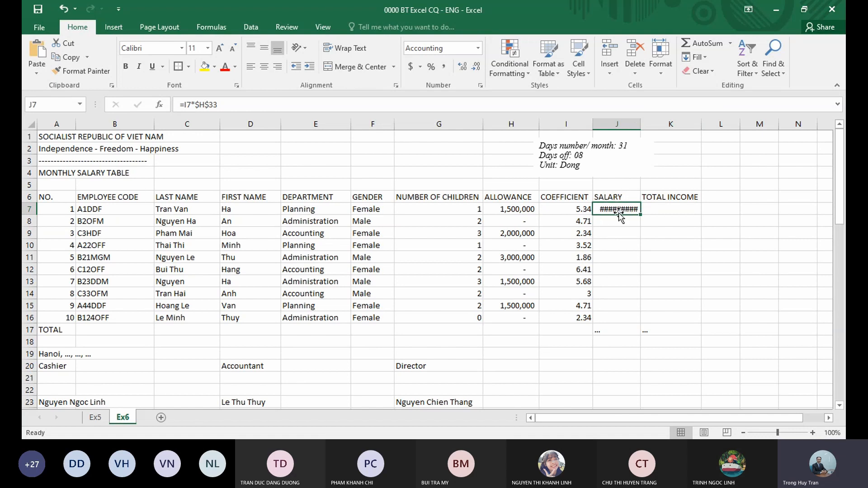
left_click_drag(641, 124, 651, 122)
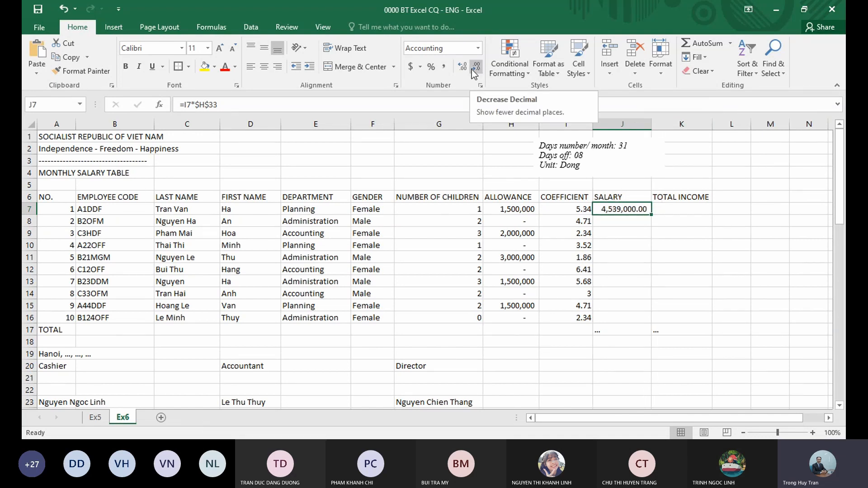
left_click(474, 70)
left_click(474, 70)
left_click_drag(650, 219, 651, 318)
Total the SALARY column in J17 with AutoSum
left_click(616, 334)
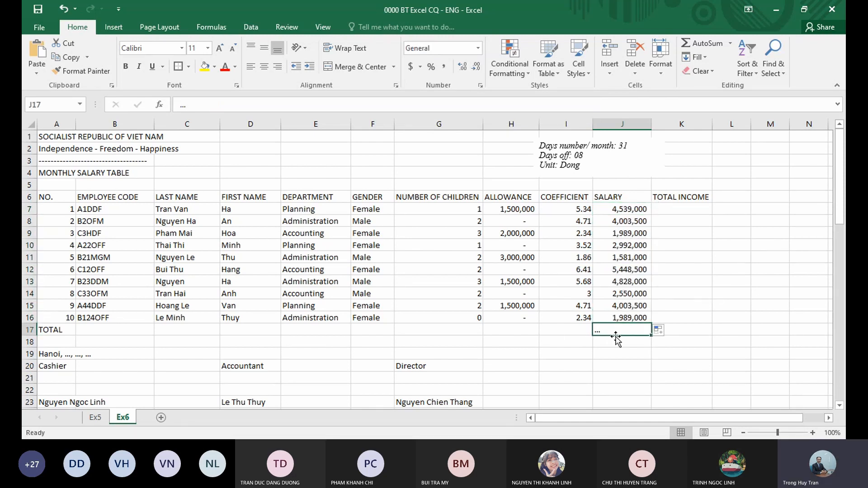
left_click(709, 43)
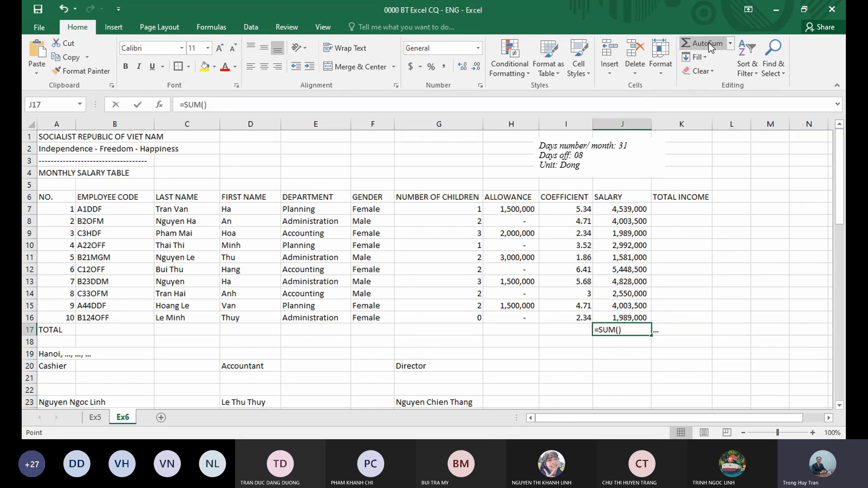
key("Return")
Enter the TOTAL INCOME formula =H7+J7 in K7 and fill it down to K16
left_click(662, 210)
type("=")
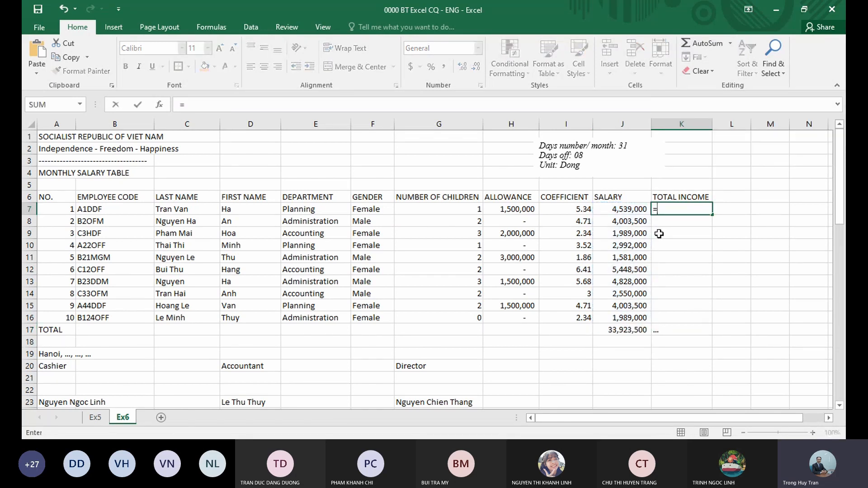
left_click(511, 208)
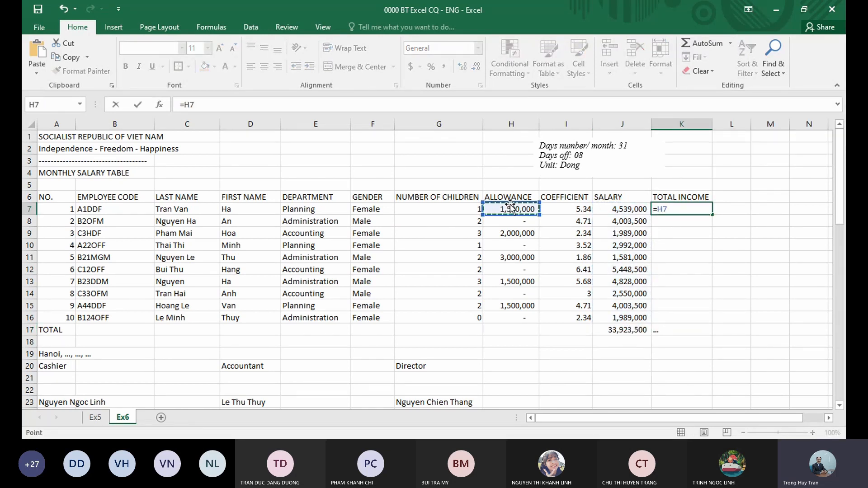
type("+")
left_click(625, 209)
key("Return")
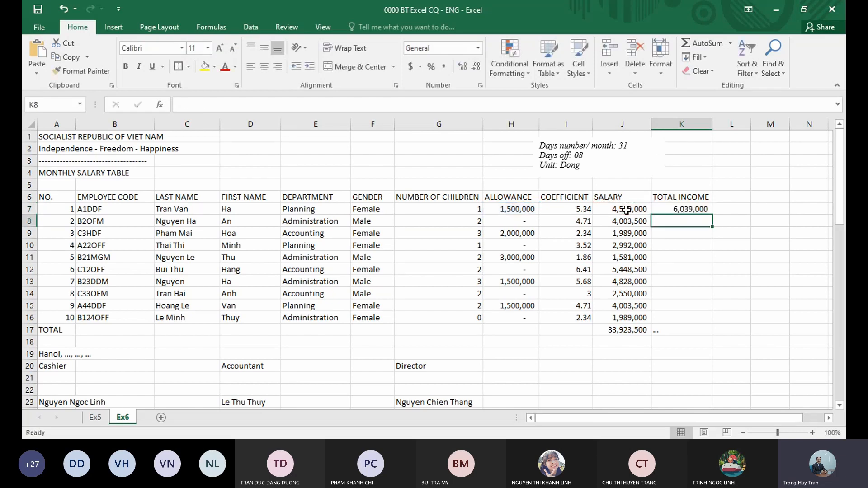
left_click(686, 211)
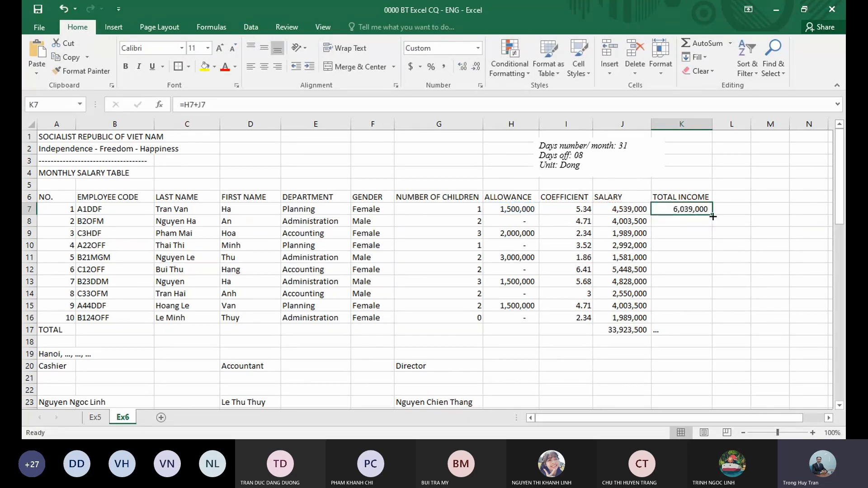
double_click(713, 216)
Sum the TOTAL INCOME column in K17
scroll(633, 271, "down", 2)
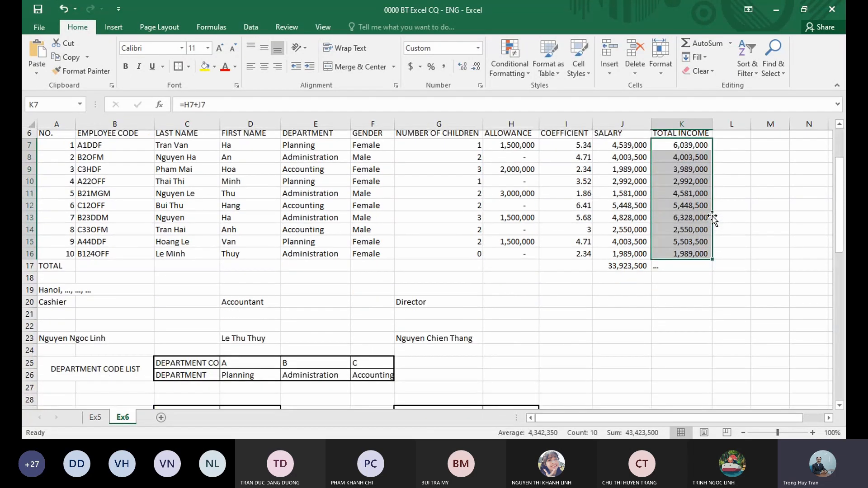
left_click(678, 258)
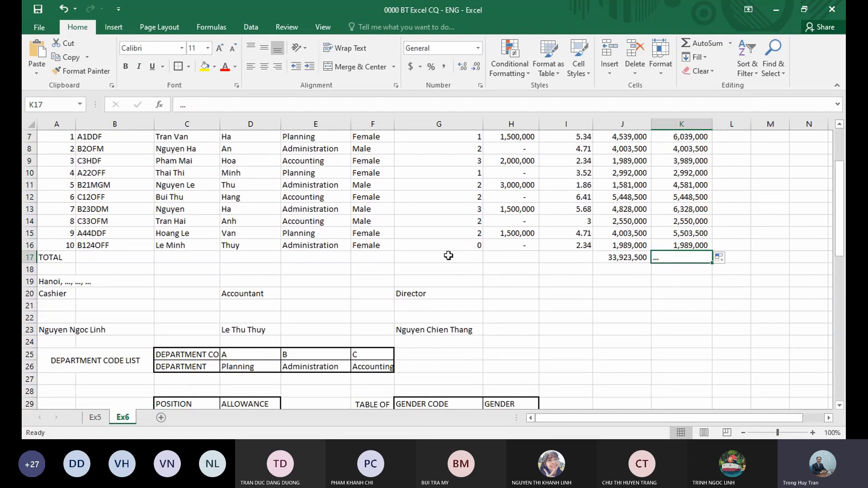
key("alt+=")
key("Return")
left_click(556, 293)
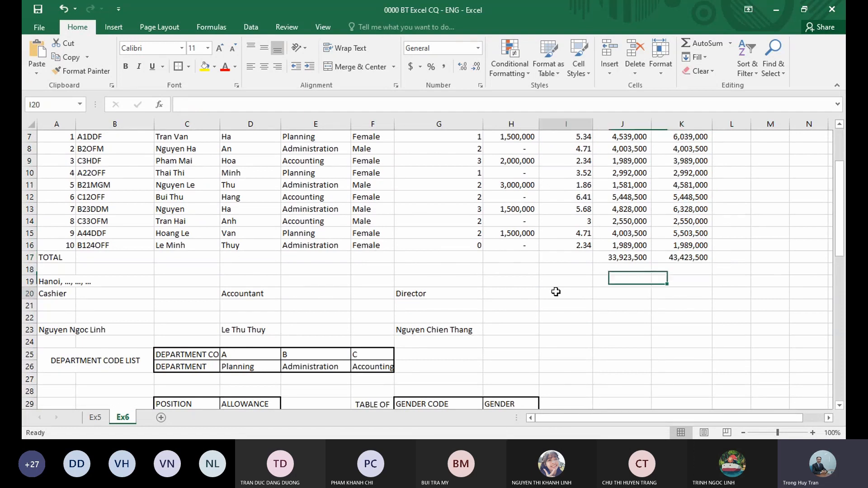
Apply all borders and a thick outside border to the salary table A6:K17
scroll(556, 293, "up", 2)
left_click_drag(46, 197, 663, 327)
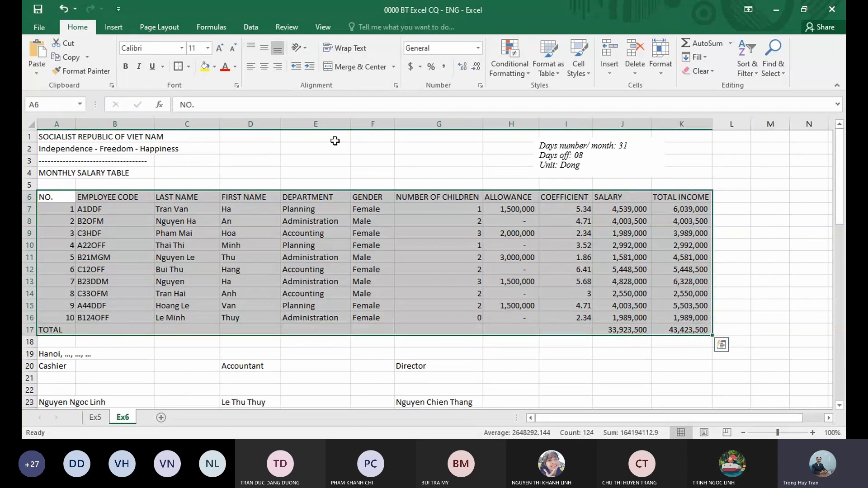
left_click(188, 66)
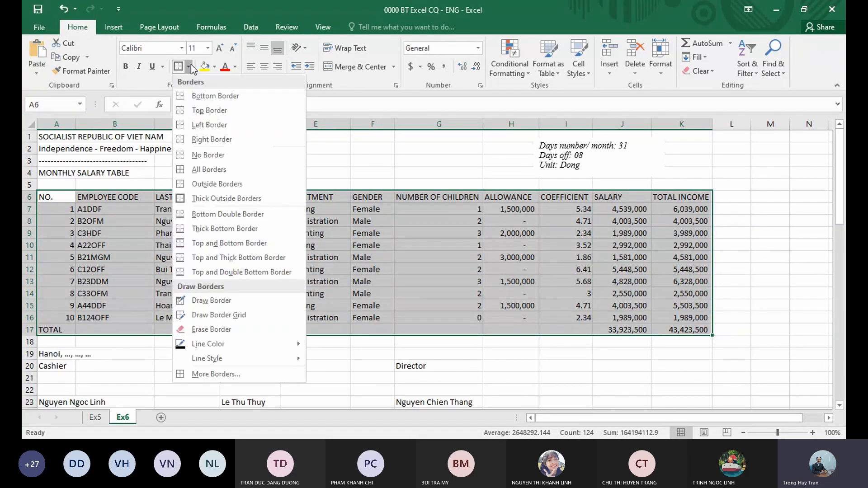
left_click(203, 171)
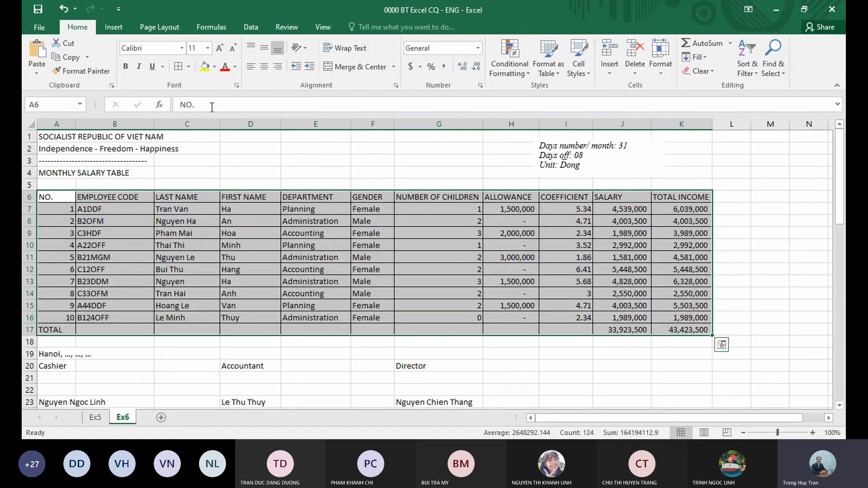
left_click(189, 67)
left_click(203, 199)
Merge and center the TOTAL label across A17:I17
left_click_drag(56, 331, 566, 330)
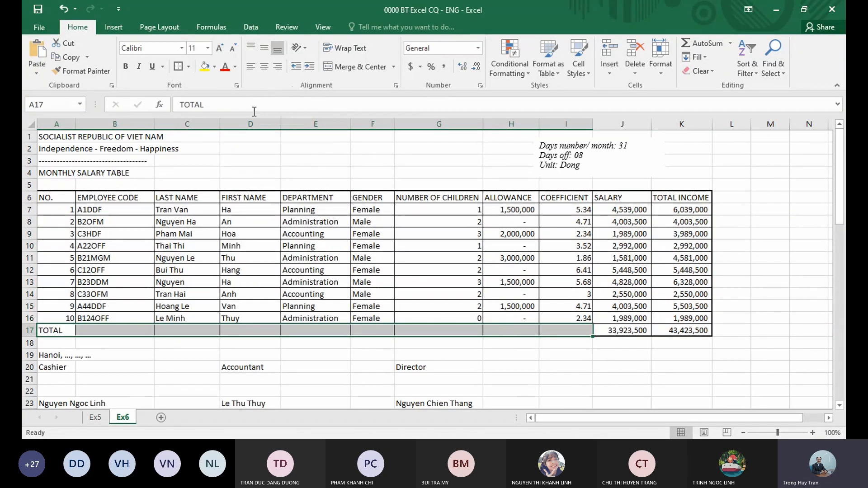
left_click_drag(58, 329, 559, 335)
left_click(355, 67)
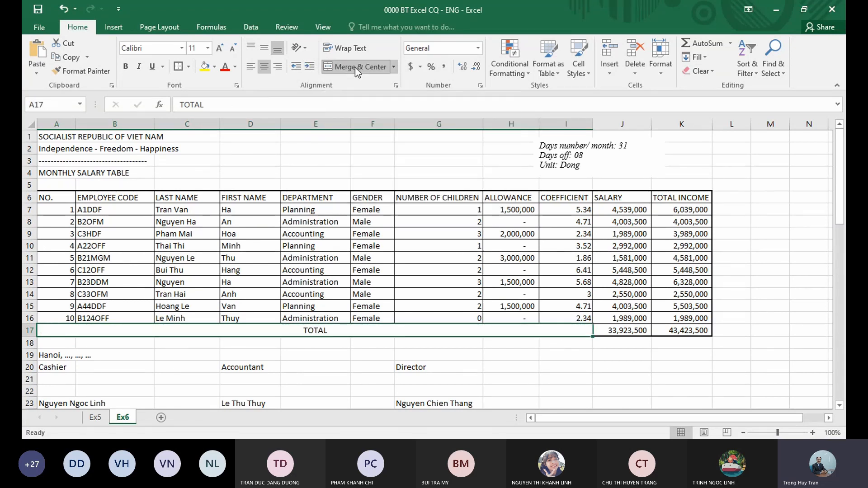
Make the header row A6:K6 bold and align it vertically to the middle
left_click(57, 197)
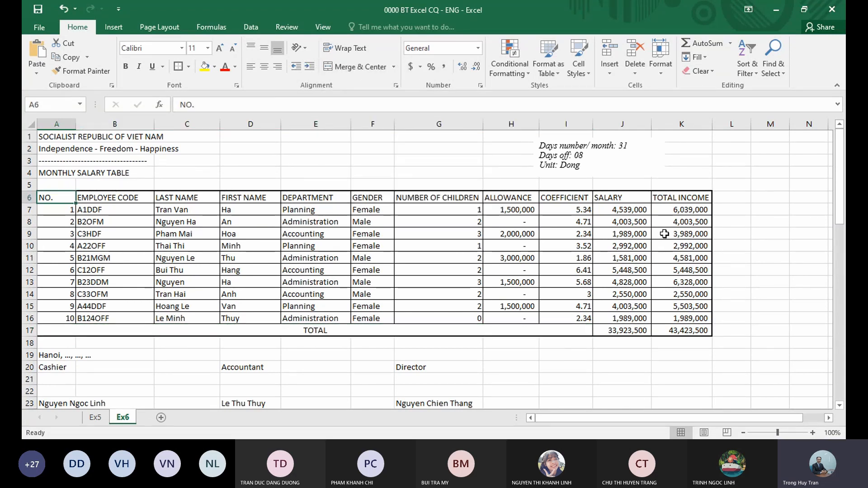
left_click(681, 202, "shift")
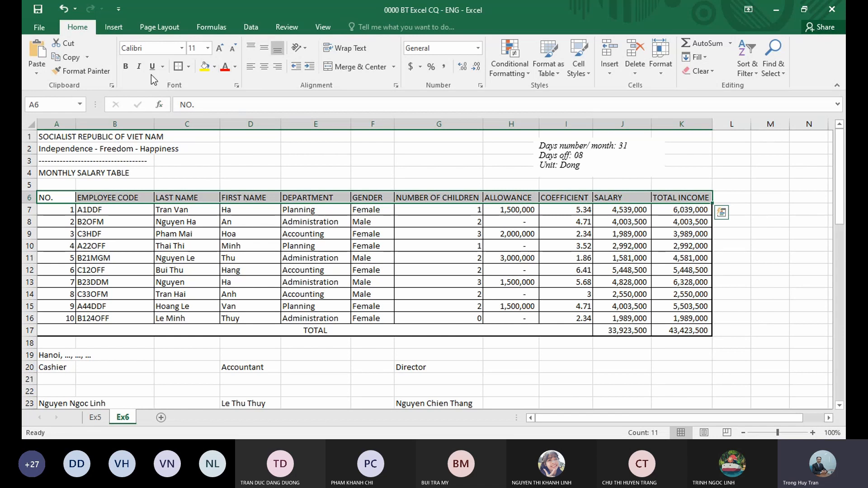
left_click(129, 68)
left_click(261, 48)
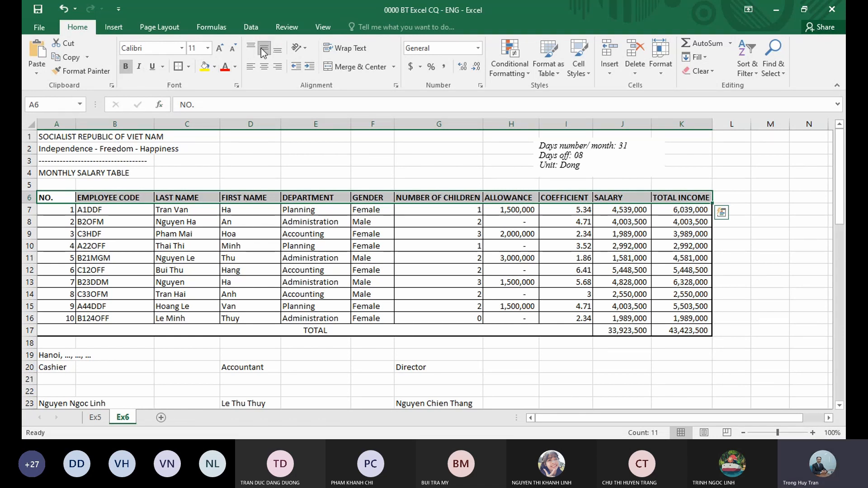
Center the header row A6:K6 horizontally and fill it with yellow
left_click(264, 67)
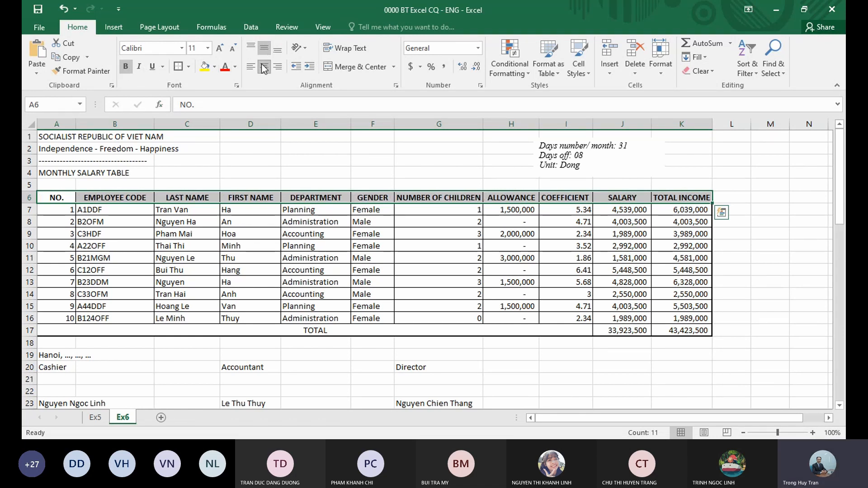
left_click(206, 66)
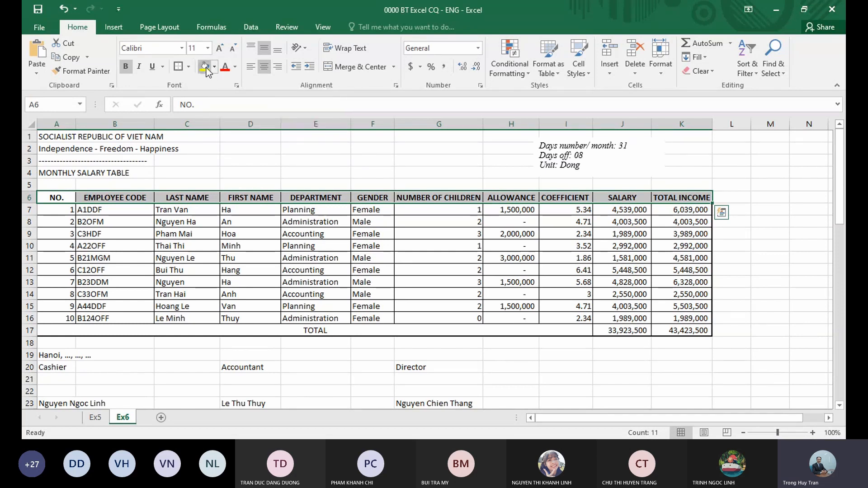
left_click(316, 270)
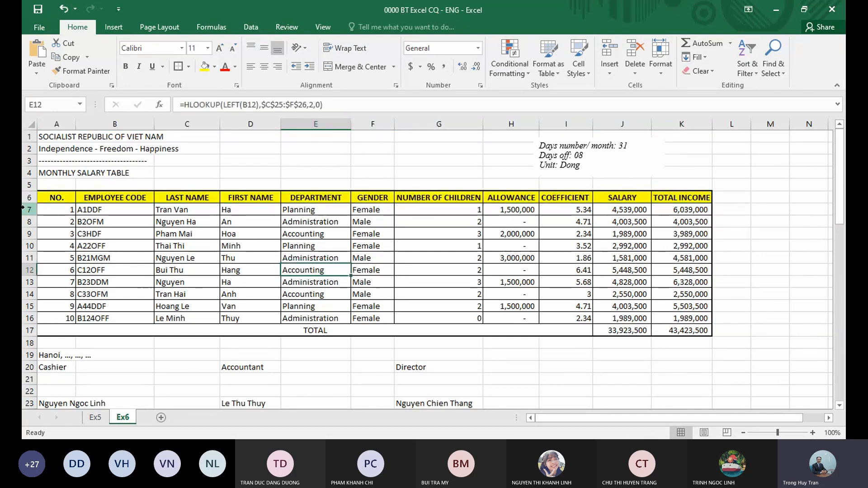
Make header row 6 of the salary table slightly taller and make the TOTAL row 17 bold
left_click_drag(27, 203, 26, 208)
left_click(439, 286)
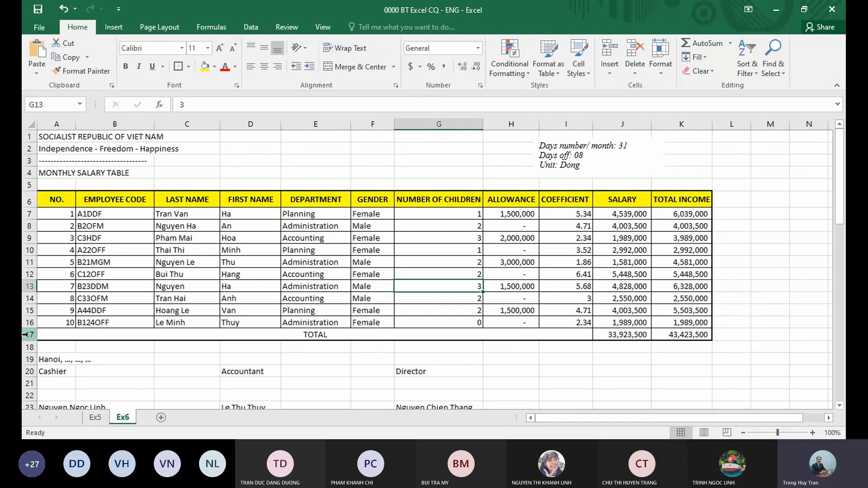
left_click(26, 334)
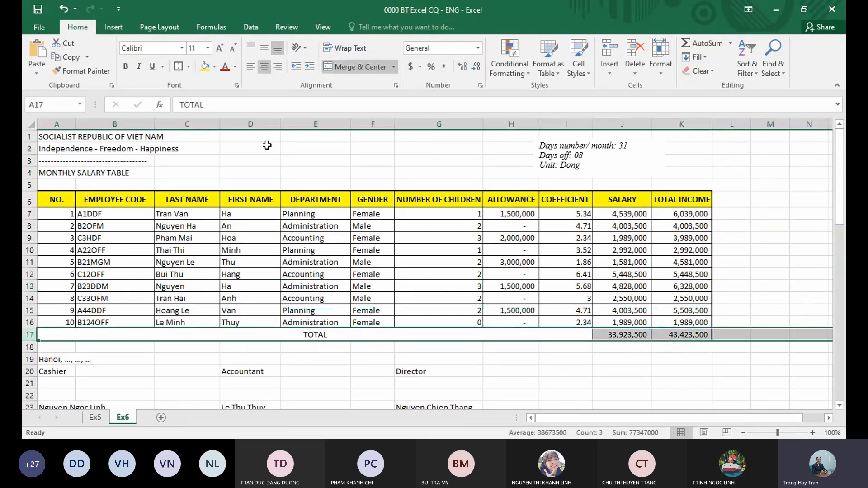
left_click(125, 67)
left_click(429, 271)
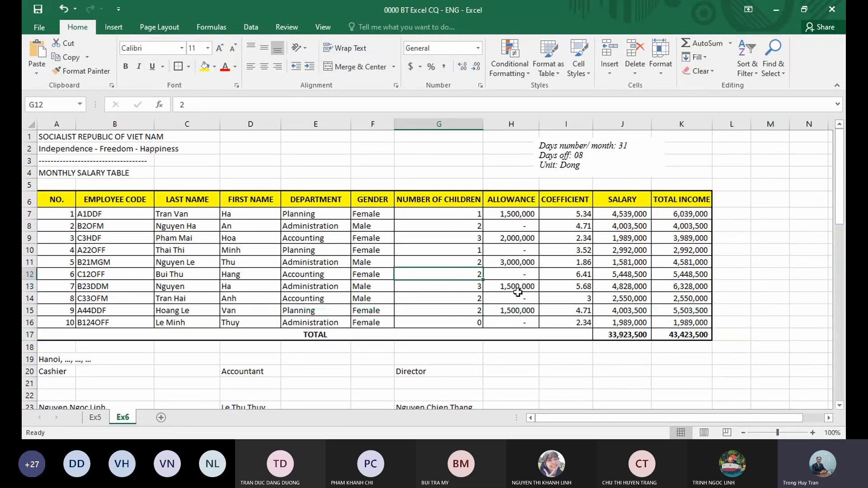
Examine the income table based on family circumstance, including its number-of-children criteria and the employee, salary, allowance and income total columns
scroll(457, 297, "down", 10)
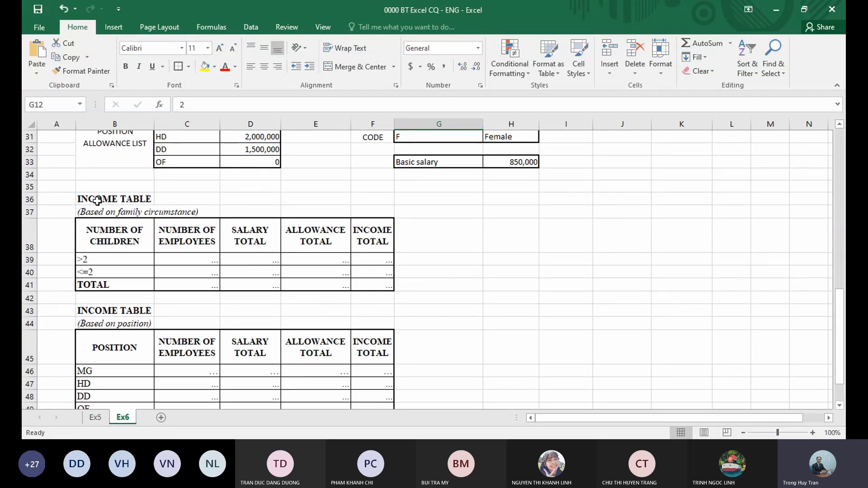
left_click(133, 250)
left_click(188, 250)
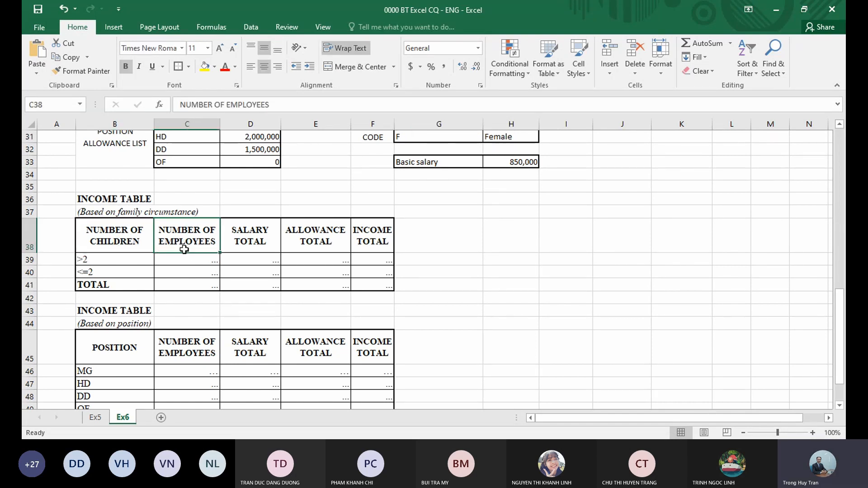
left_click(124, 260)
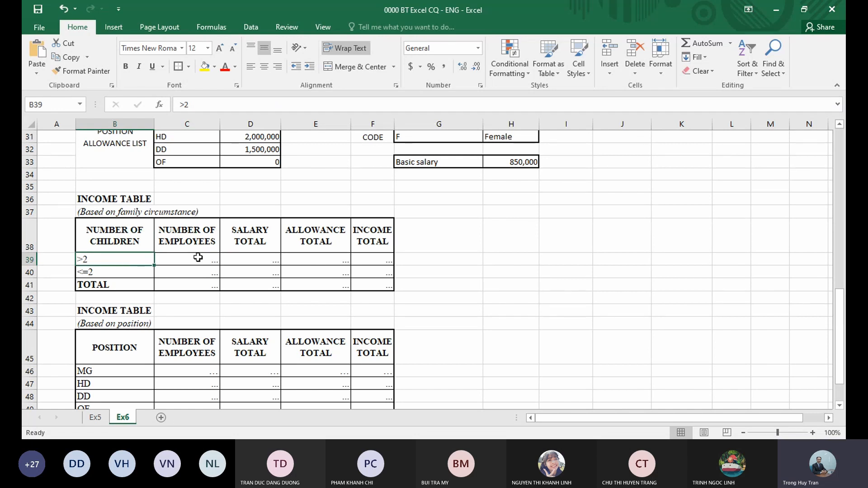
left_click(119, 273)
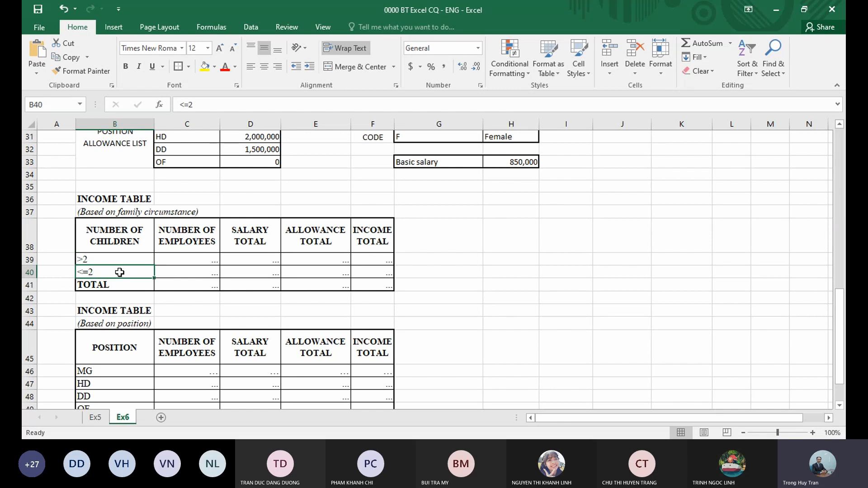
left_click(209, 264)
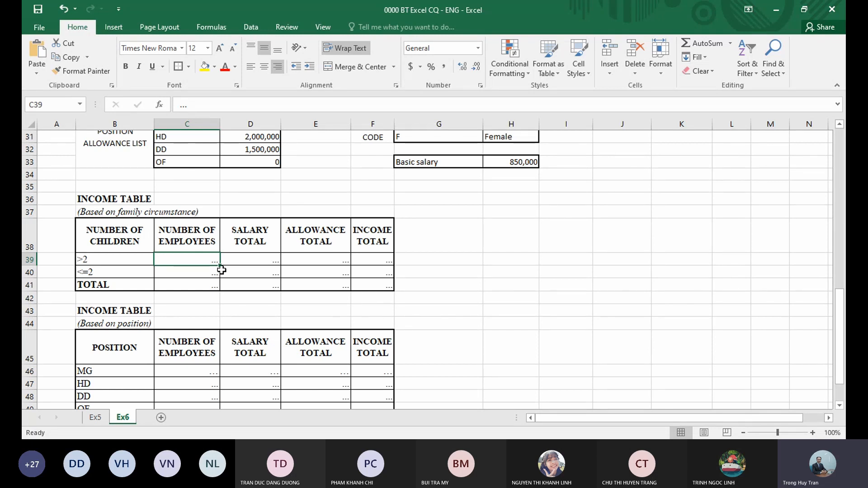
left_click_drag(249, 240, 245, 283)
left_click(261, 258)
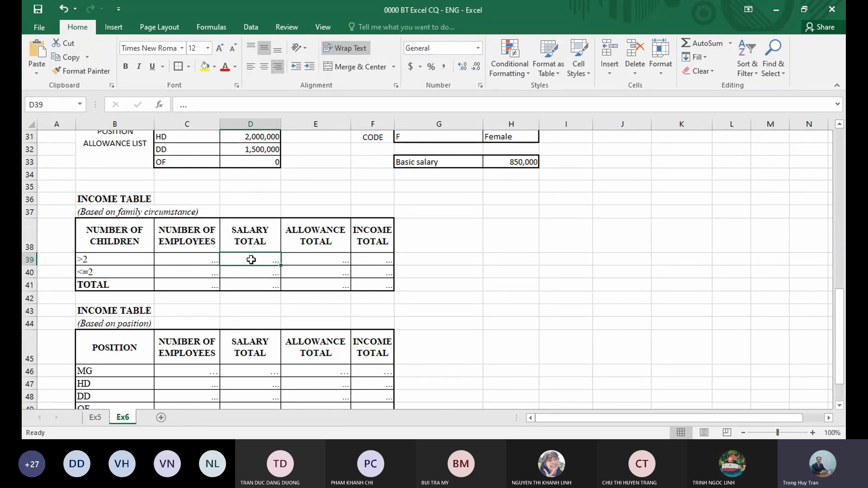
left_click_drag(317, 237, 321, 281)
left_click_drag(372, 235, 378, 281)
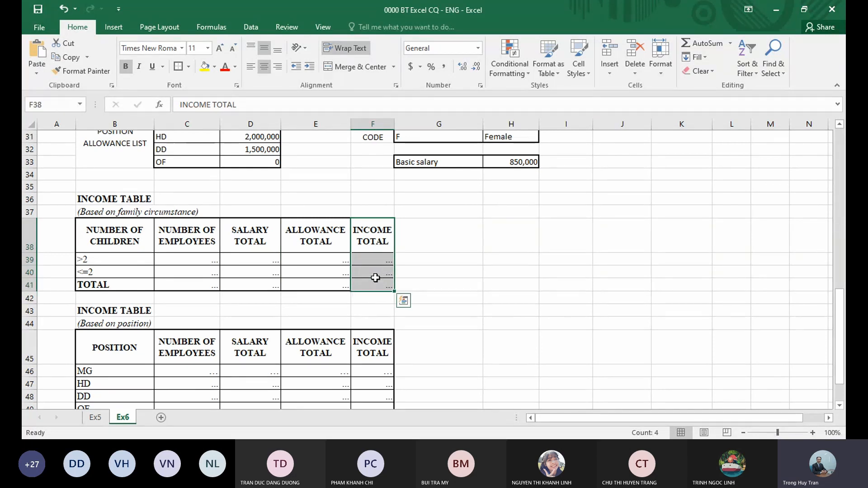
Start a COUNTIF formula in C39 with the NUMBER OF CHILDREN cells as absolute range $G$7:$G$16
left_click(172, 261)
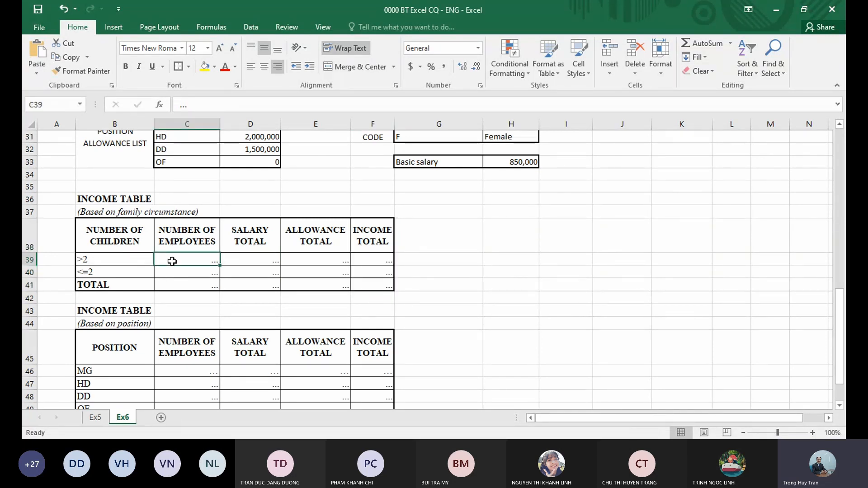
type("=")
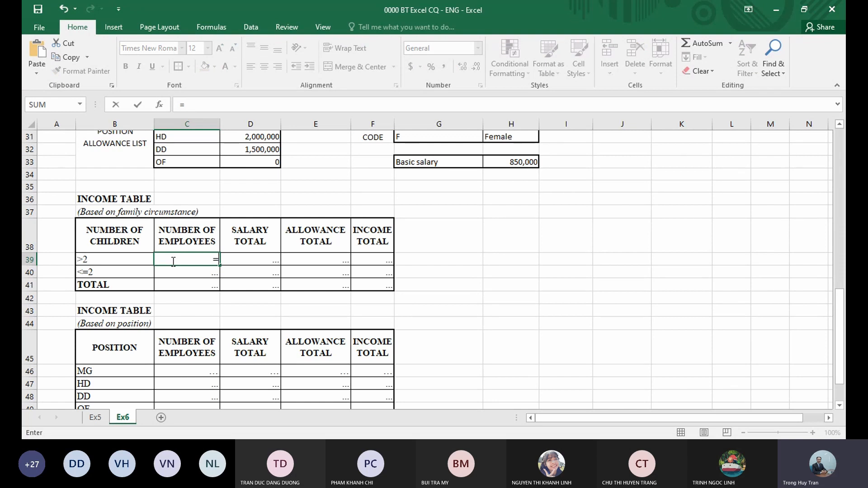
type("cou")
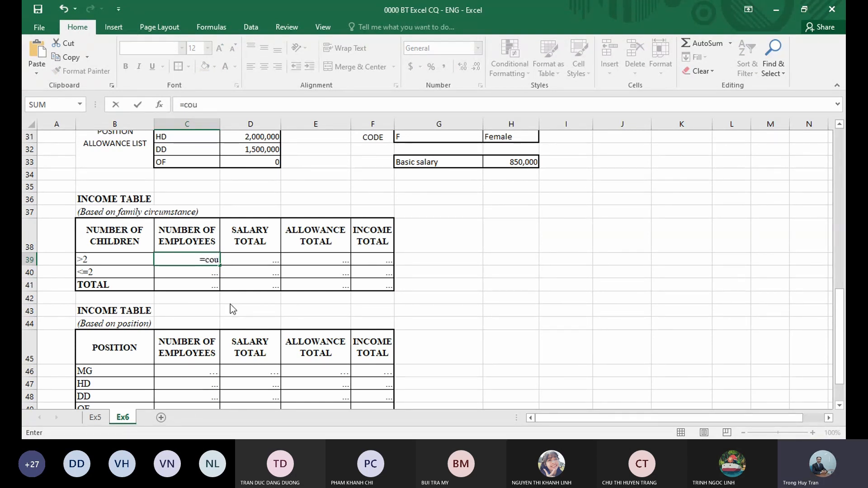
double_click(229, 305)
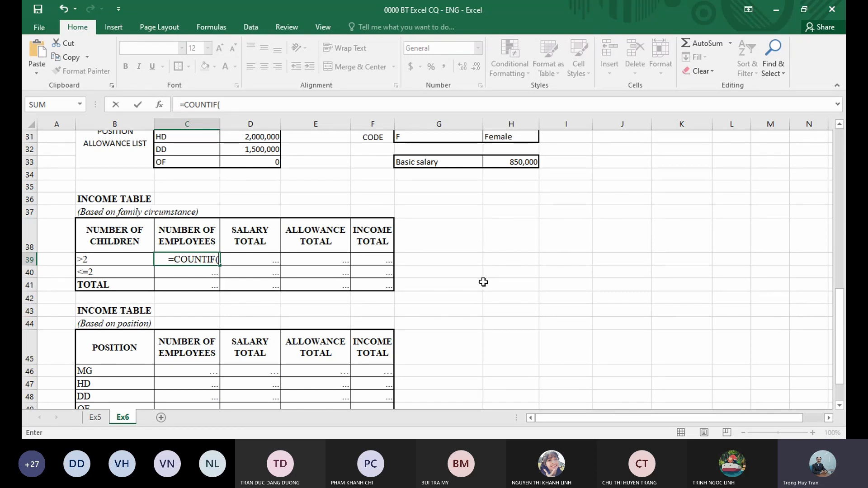
scroll(483, 282, "up", 10)
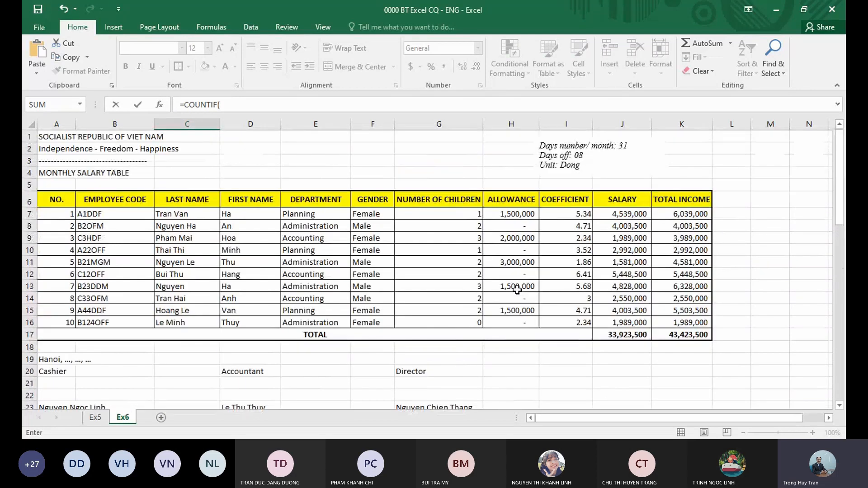
left_click_drag(427, 216, 425, 319)
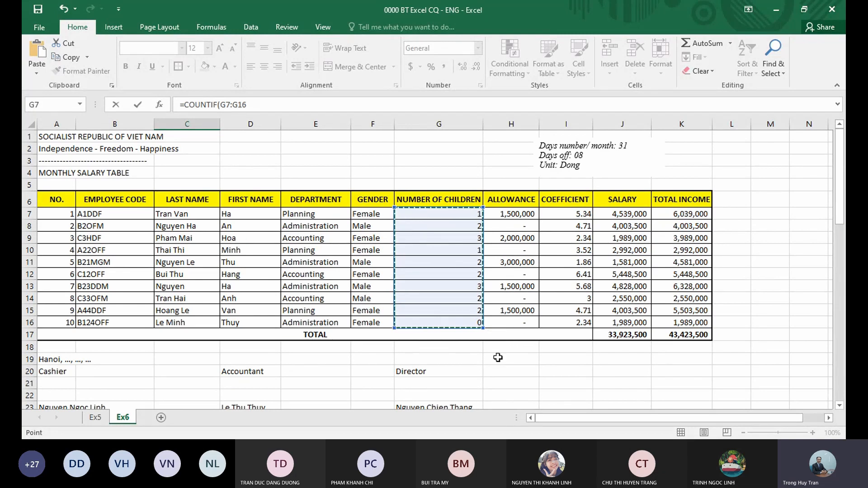
scroll(498, 357, "down", 1)
scroll(497, 357, "down", 1)
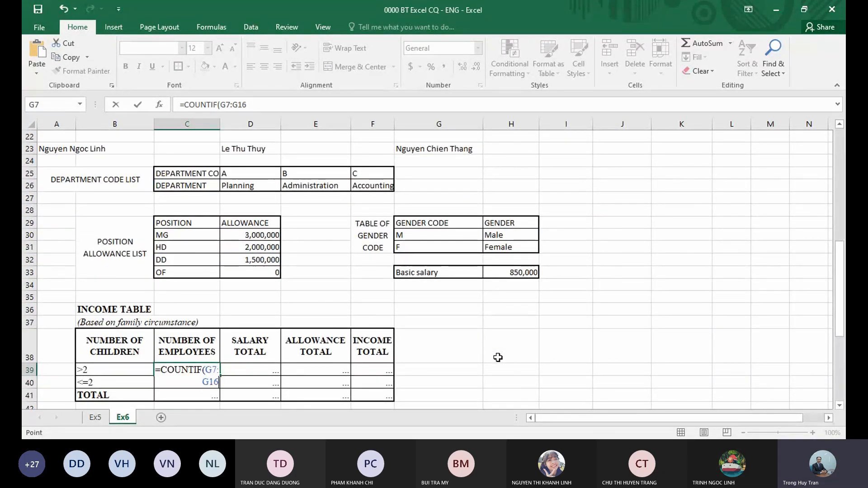
key("F4")
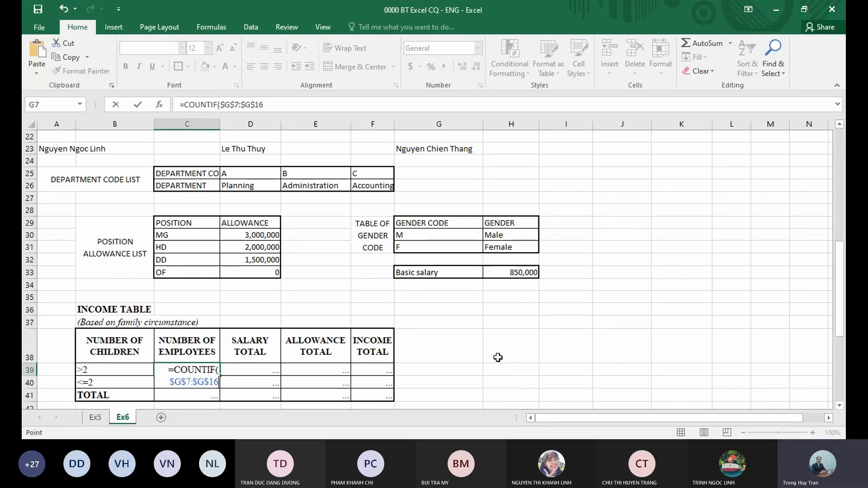
type(",")
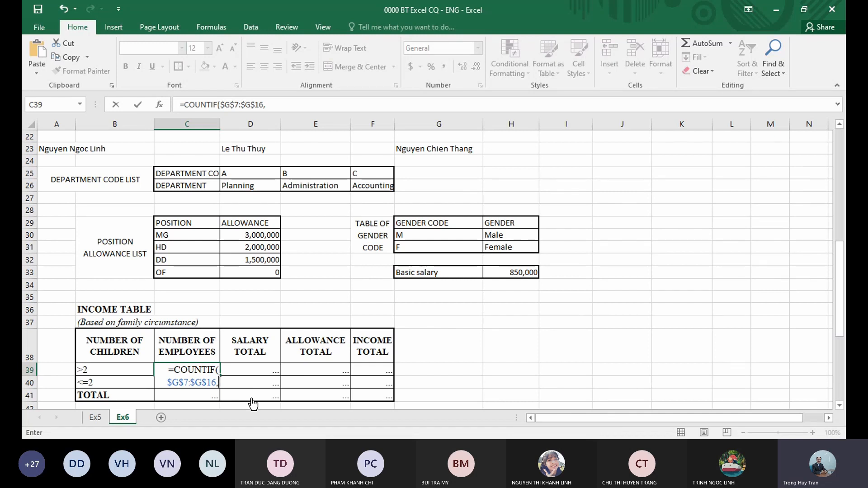
Complete the COUNTIF formula in C39 with B39 as the criterion
left_click(106, 367)
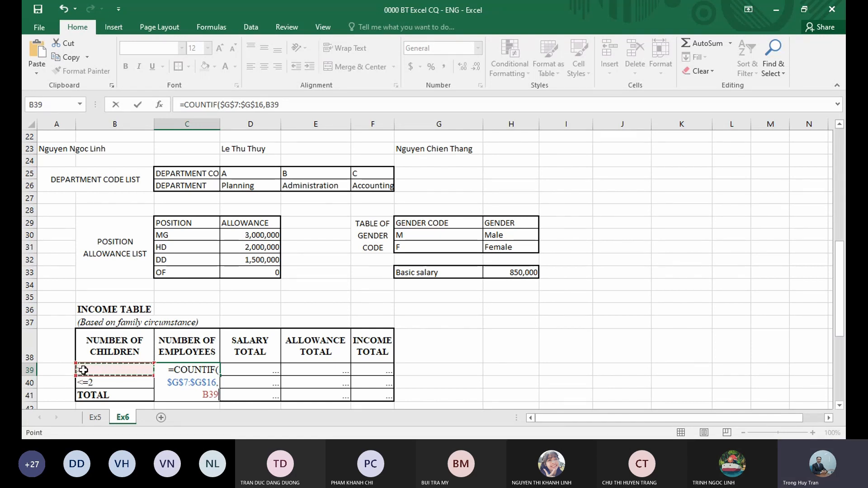
scroll(488, 360, "up", 6)
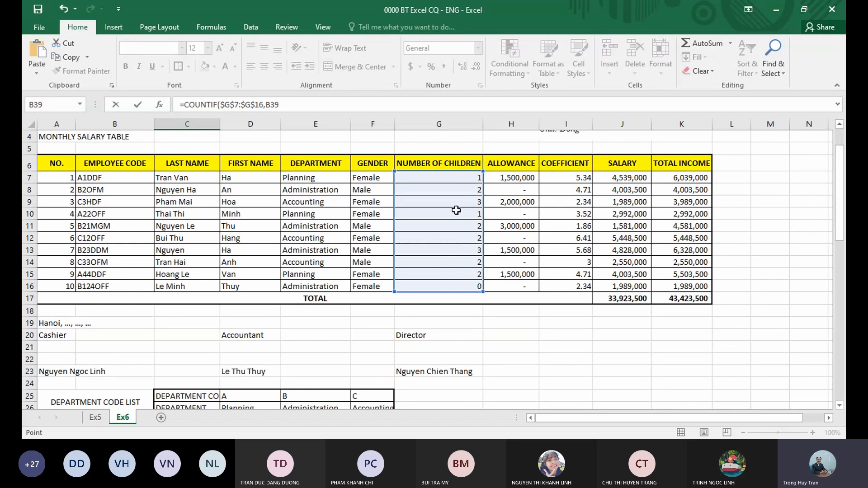
scroll(456, 213, "down", 6)
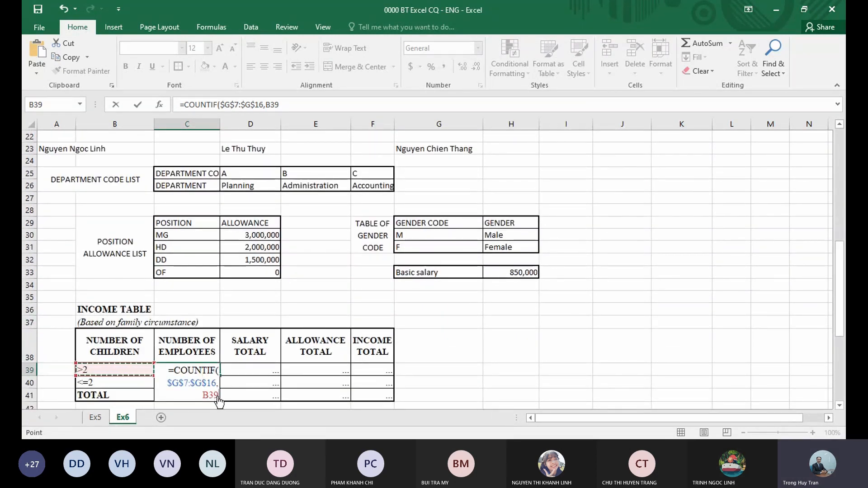
scroll(499, 261, "up", 7)
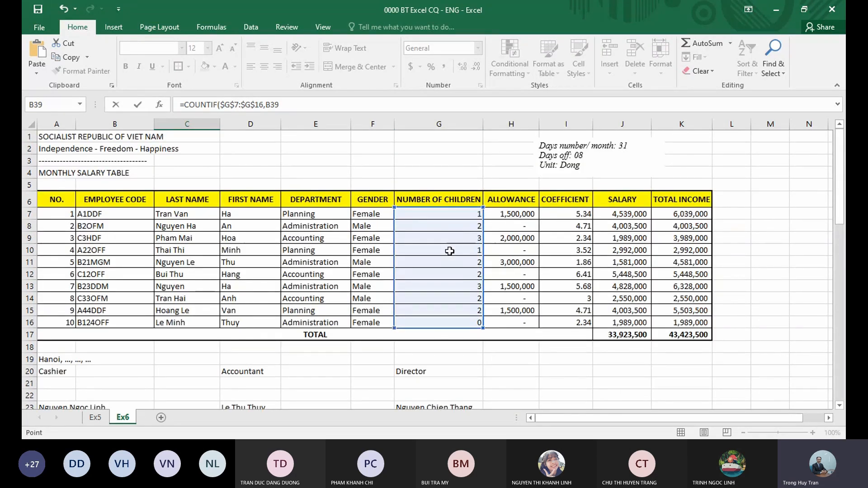
scroll(449, 251, "down", 9)
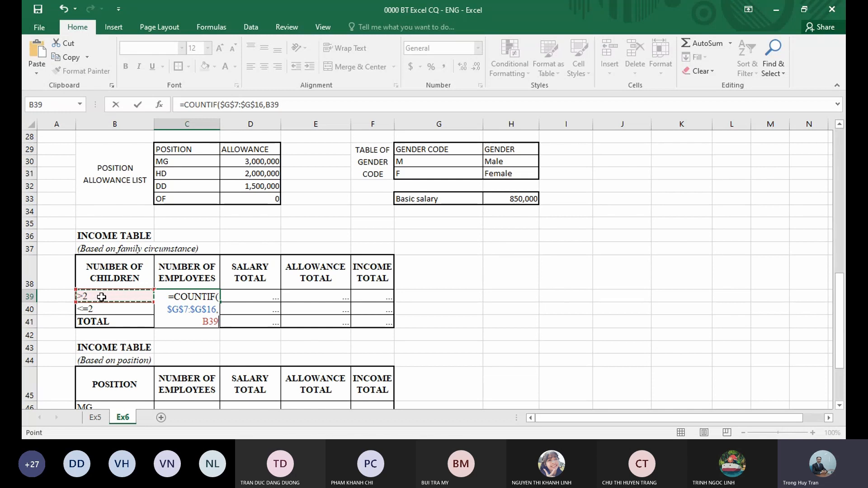
key("Return")
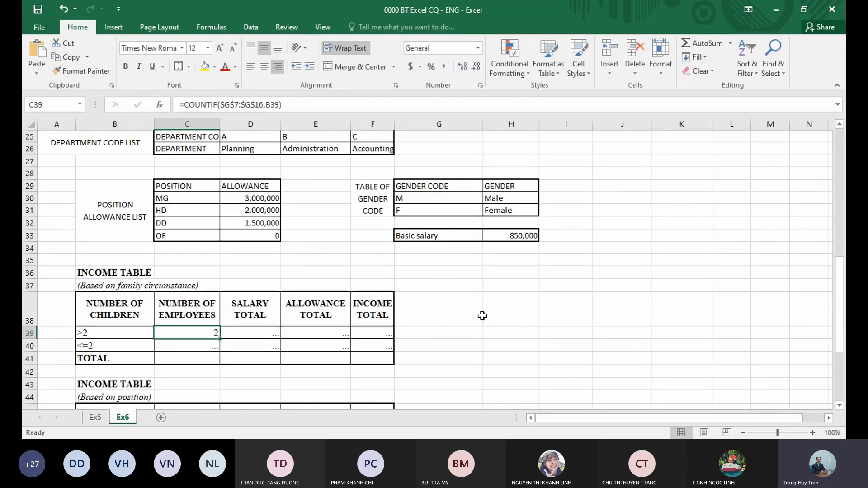
Highlight the NUMBER OF CHILDREN cells above 2, G9 and G13, with a yellow fill
scroll(482, 316, "up", 7)
left_click_drag(436, 177, 436, 286)
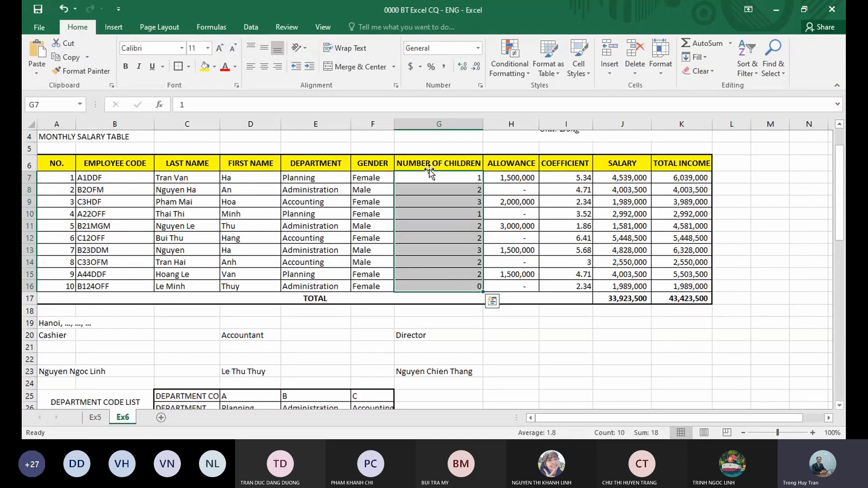
left_click(455, 202)
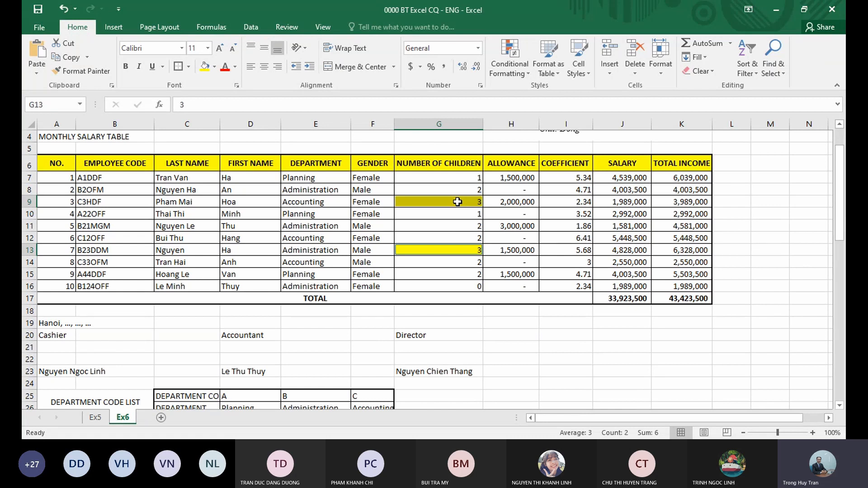
Fill the COUNTIF formula from C39 down to C40 for the <=2 criterion
scroll(458, 202, "down", 7)
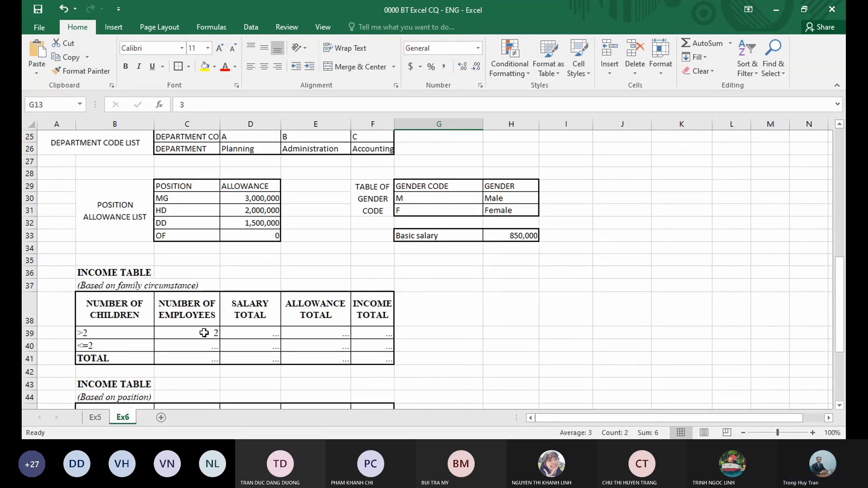
left_click(203, 333)
left_click_drag(220, 339, 221, 349)
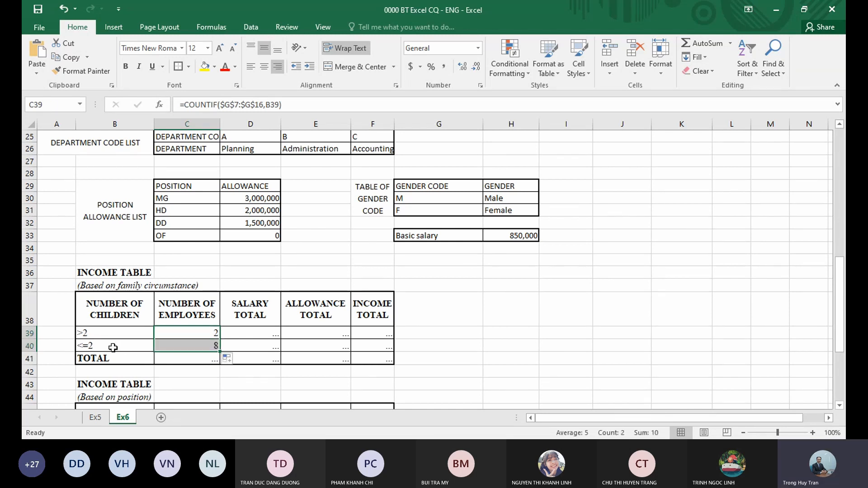
Check the employee counts against the numbered rows A7:A16 and the highlighted cells G9 and G13
scroll(181, 343, "up", 7)
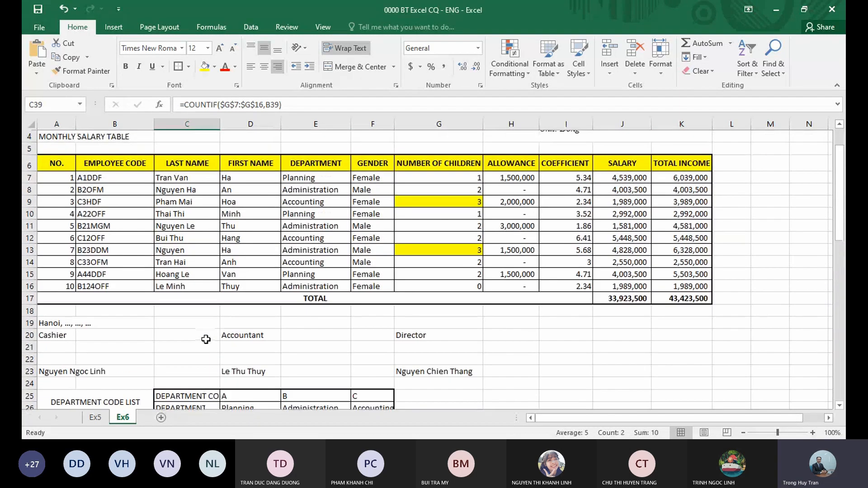
left_click_drag(65, 179, 63, 286)
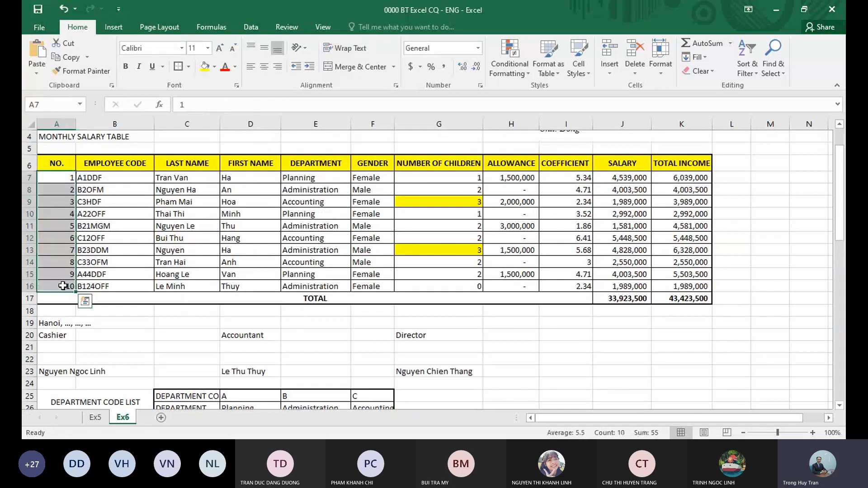
left_click(441, 202)
left_click(443, 249, "ctrl")
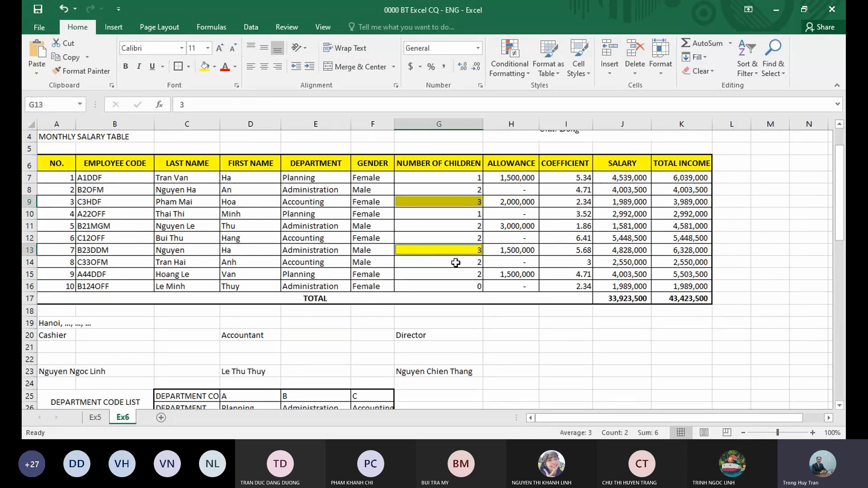
Total the NUMBER OF EMPLOYEES column in C41 by summing C39:C40
scroll(455, 263, "down", 6)
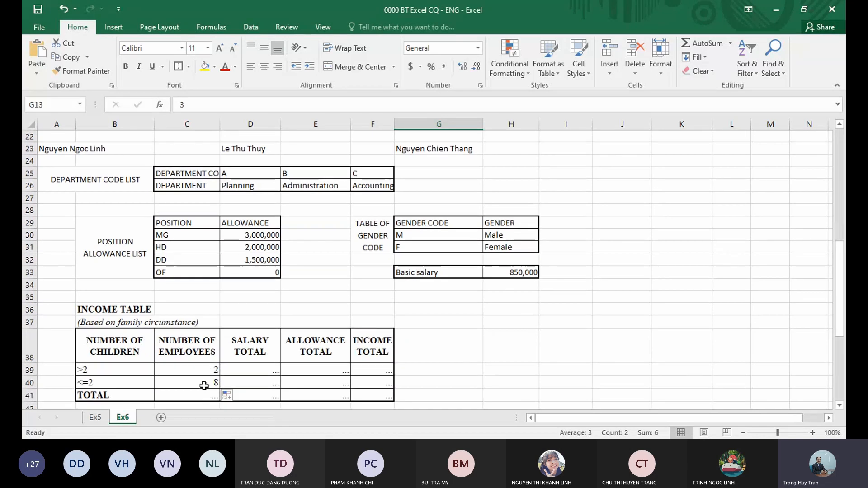
left_click(199, 385)
left_click(198, 393)
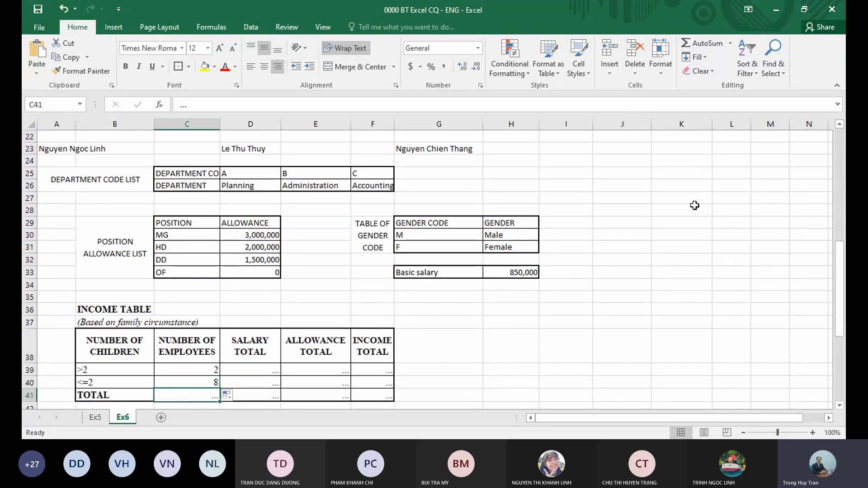
left_click(710, 47)
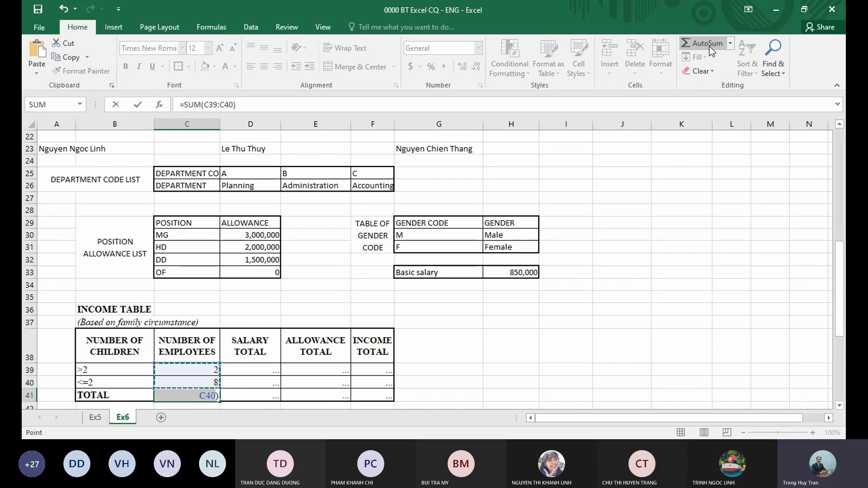
key("Return")
Start a SUMIF formula in D39 with the absolute range $G$7:$G$16 and B39 as the criterion
key("Up")
key("Up")
key("Up")
key("Right")
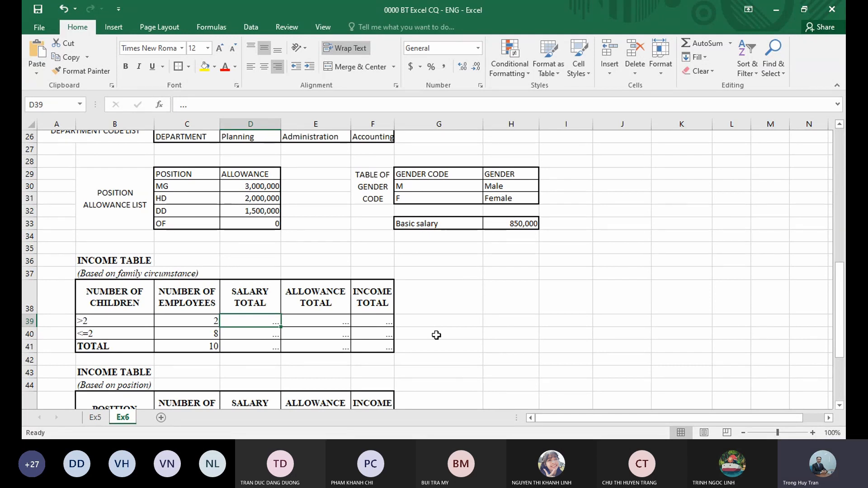
type("=SUMIF(")
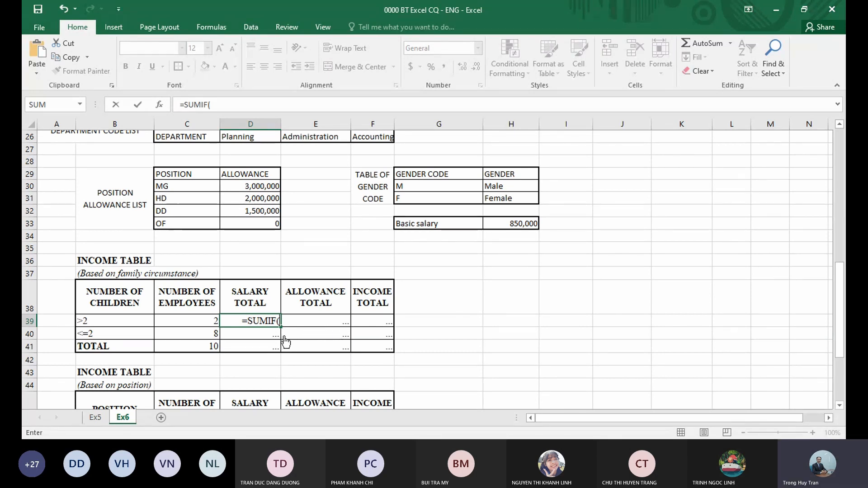
scroll(474, 326, "up", 8)
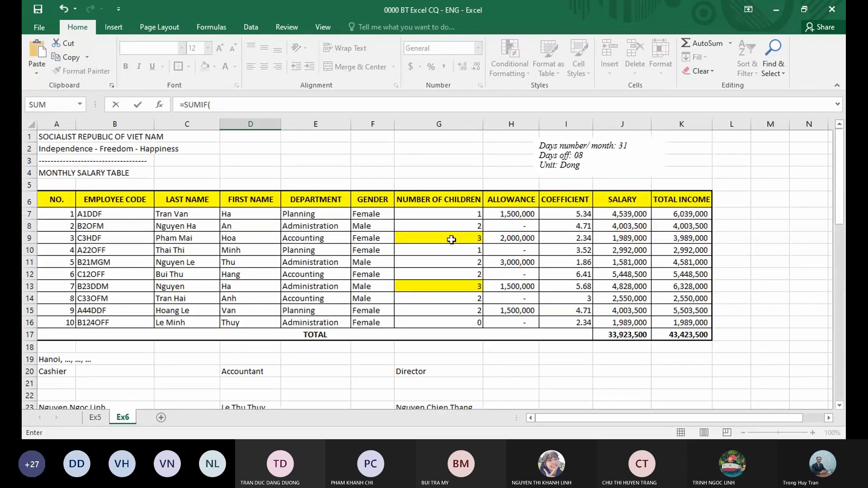
left_click_drag(428, 217, 430, 323)
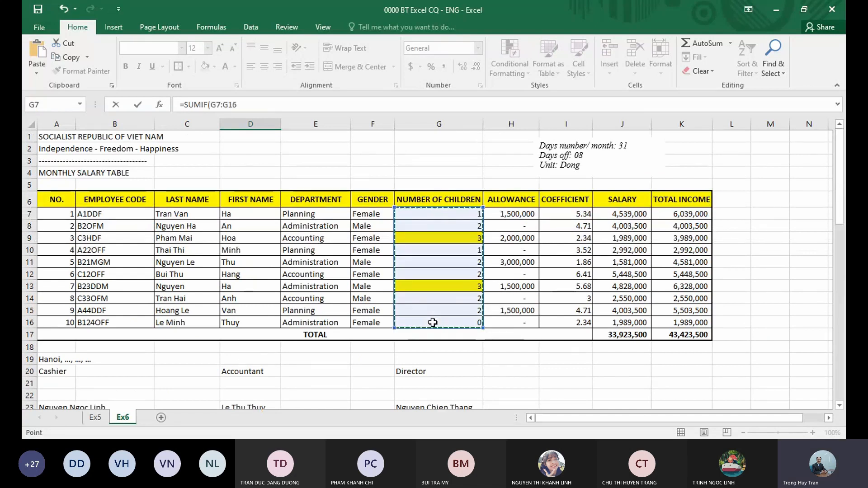
key("F4")
scroll(433, 323, "down", 10)
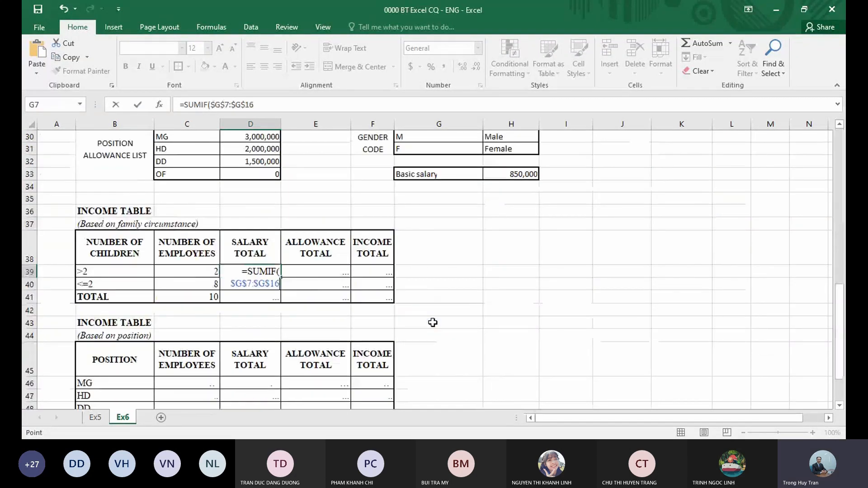
type(",")
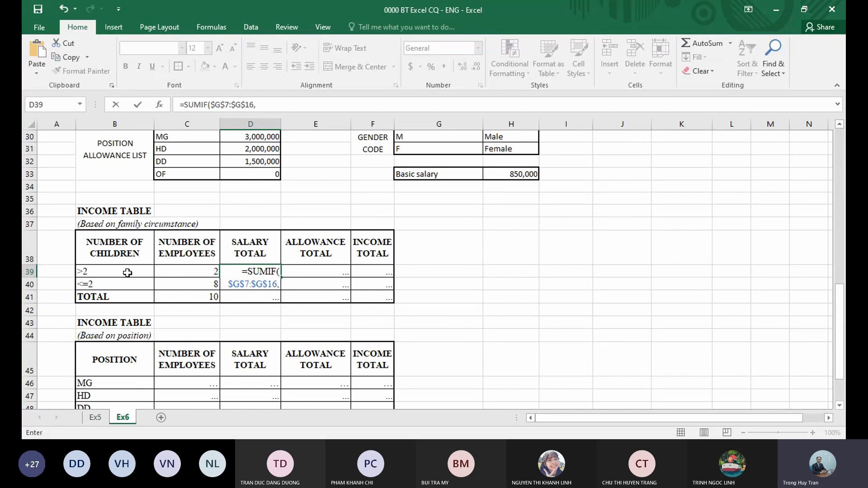
left_click(111, 272)
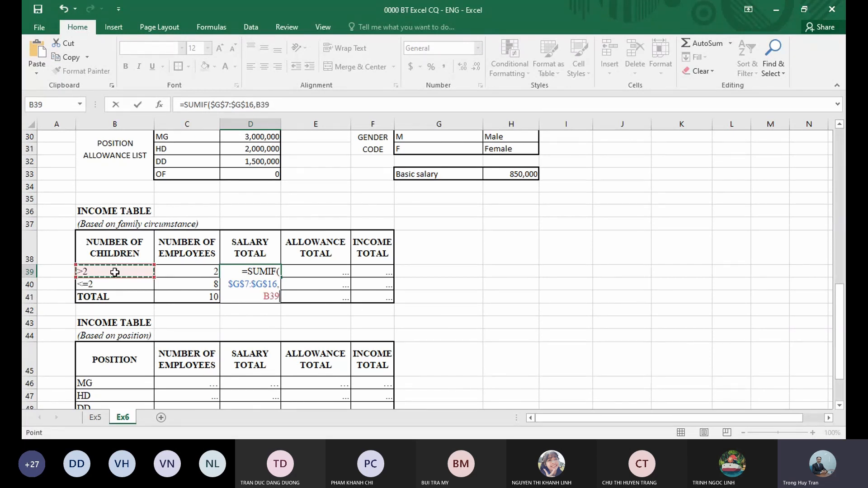
type(",")
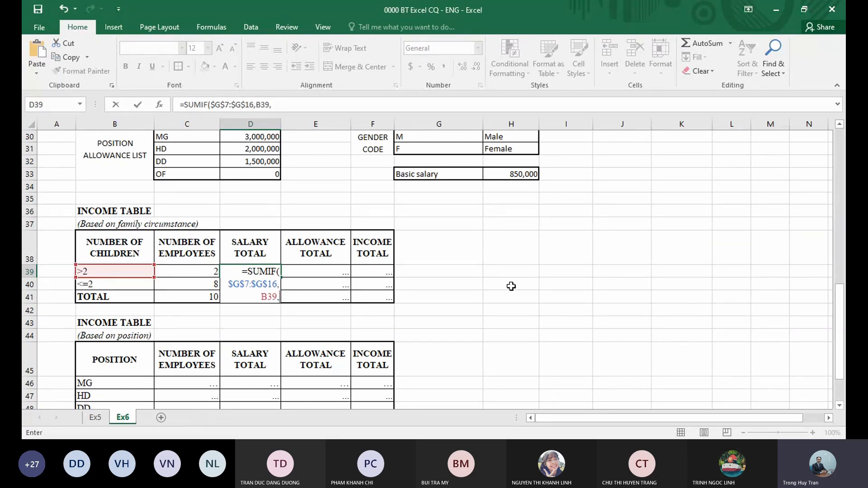
Complete the D39 SUMIF formula with the SALARY column $J$7:$J$16 as the absolute sum range
scroll(533, 291, "up", 1)
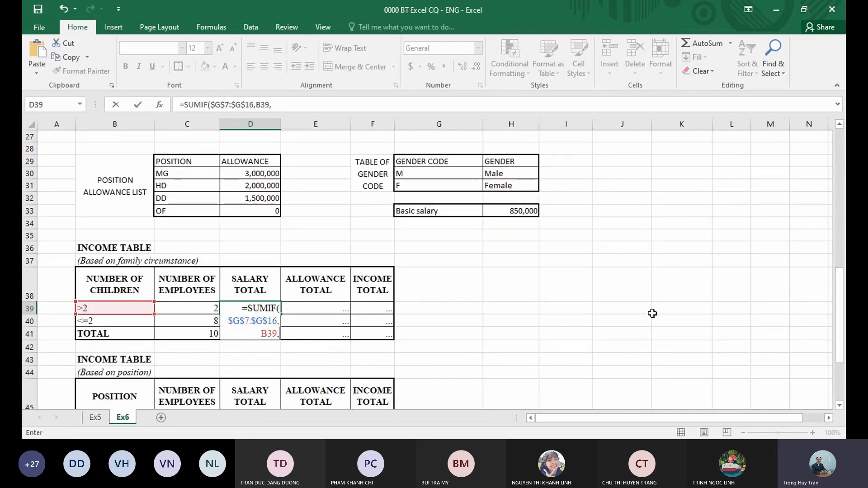
scroll(652, 313, "up", 9)
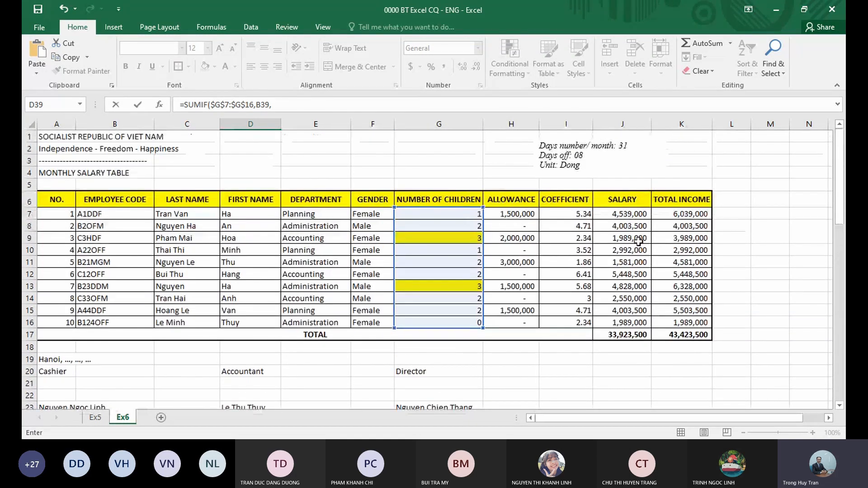
left_click_drag(622, 213, 631, 270)
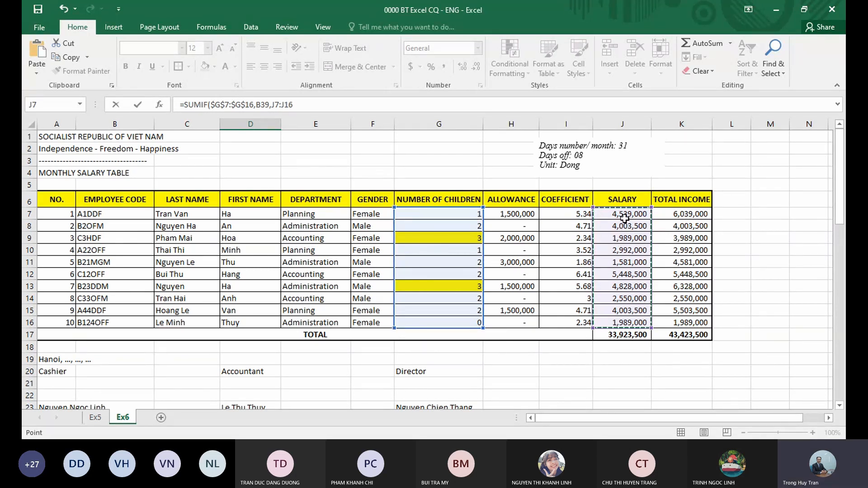
scroll(496, 334, "down", 4)
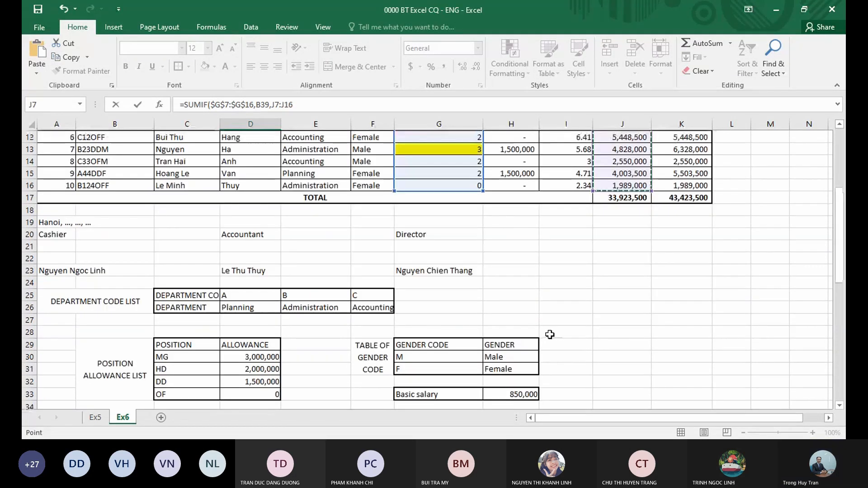
scroll(500, 240, "up", 4)
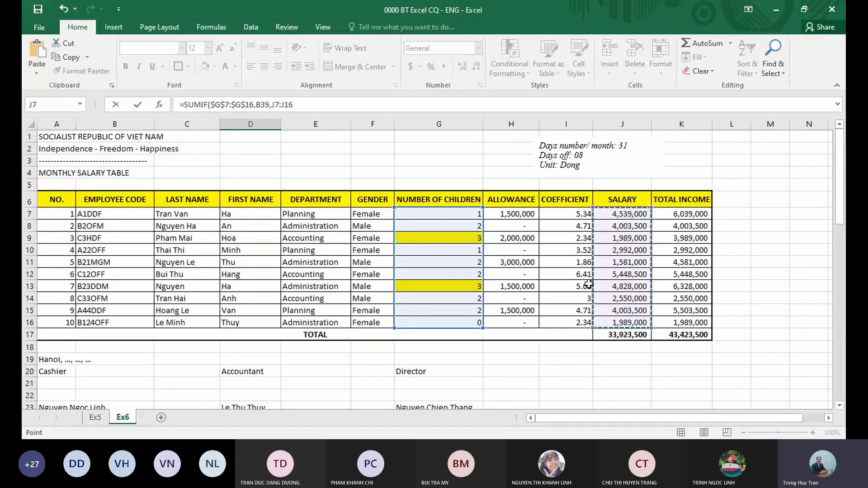
scroll(356, 326, "down", 4)
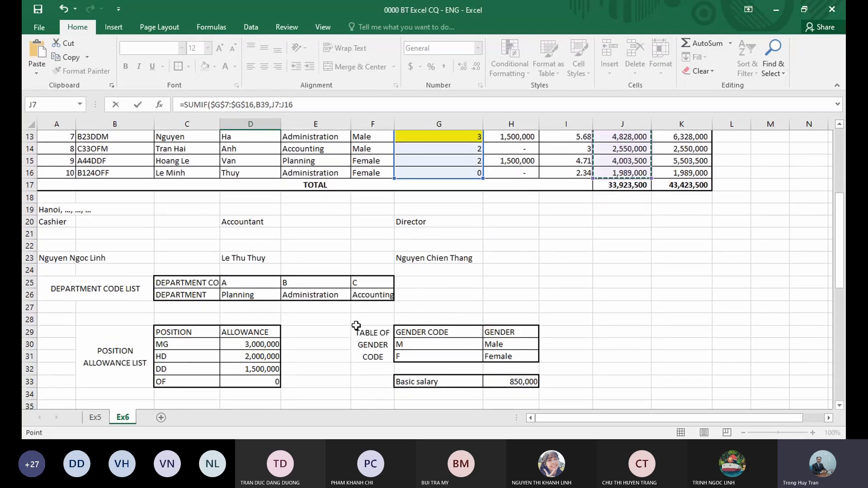
scroll(493, 360, "down", 3)
key("F4")
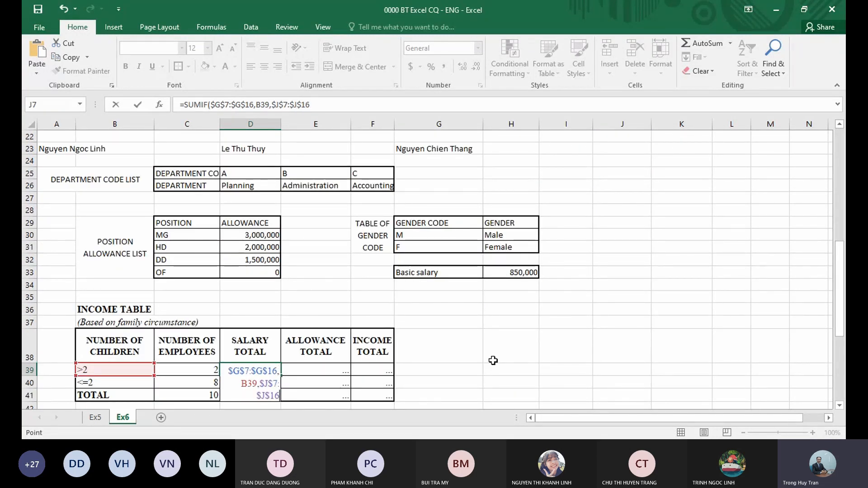
type(")")
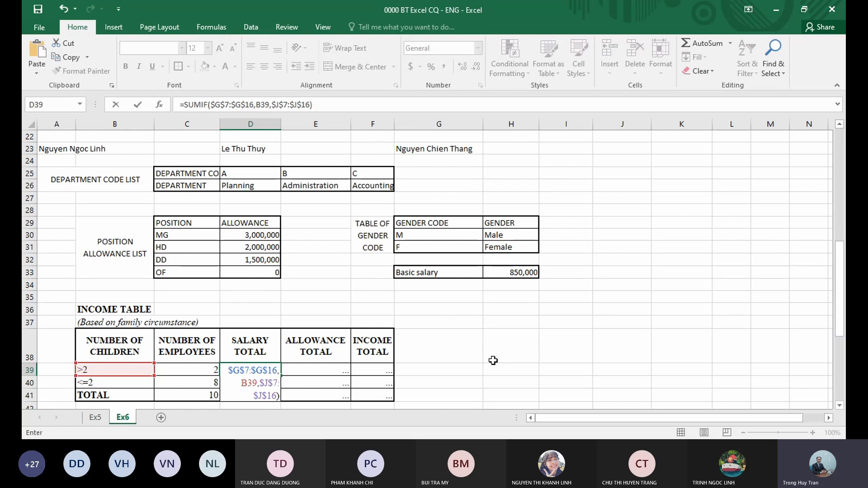
key("Return")
Format D39 with thousands separators and no decimals, and fill its SUMIF formula down to D40
key("Up")
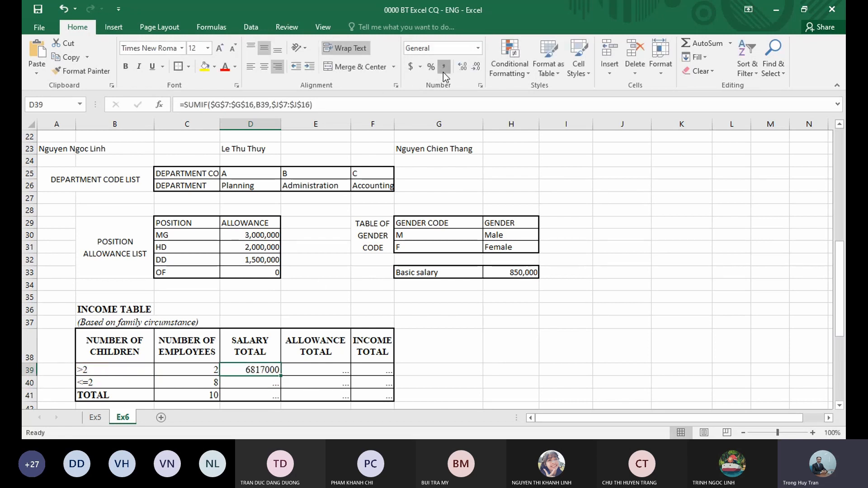
left_click(443, 72)
left_click(472, 66)
left_click(472, 67)
left_click_drag(280, 376, 281, 388)
Total the SALARY TOTAL column in D41 by summing D39:D40
left_click(274, 395)
left_click(691, 44)
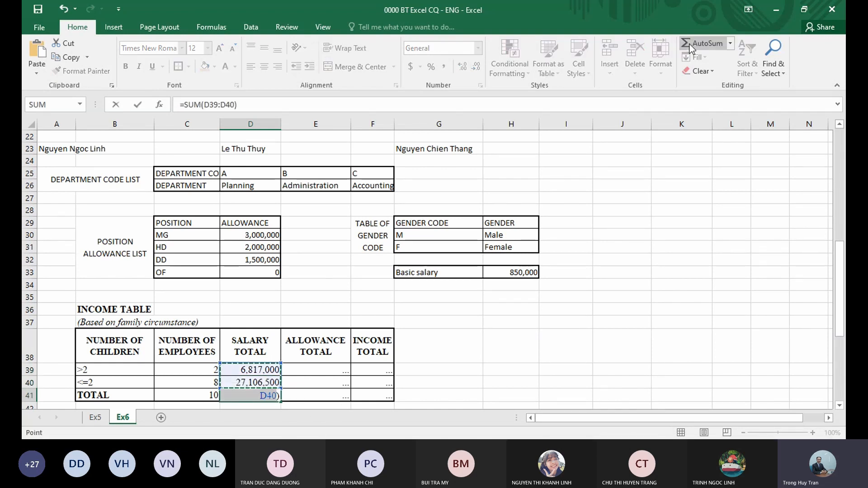
key("Return")
Start a SUMIF formula in E39 with the absolute range $G$7:$G$16 and B39 as the criterion
left_click(342, 357)
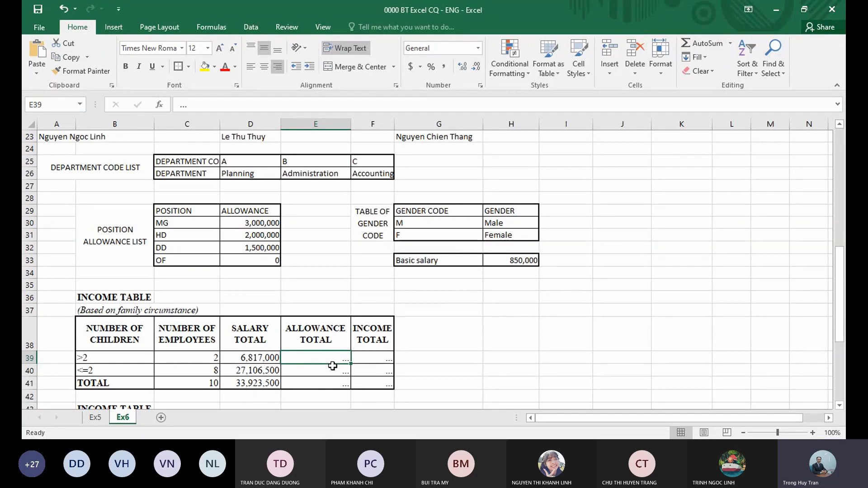
type("=s")
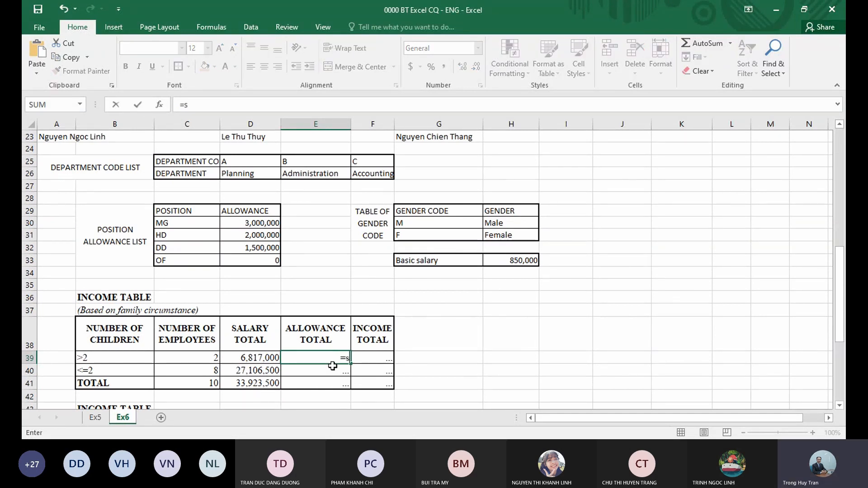
type("umif")
key("Tab")
scroll(386, 367, "up", 8)
left_click_drag(429, 214, 427, 320)
key("F4")
scroll(427, 320, "down", 10)
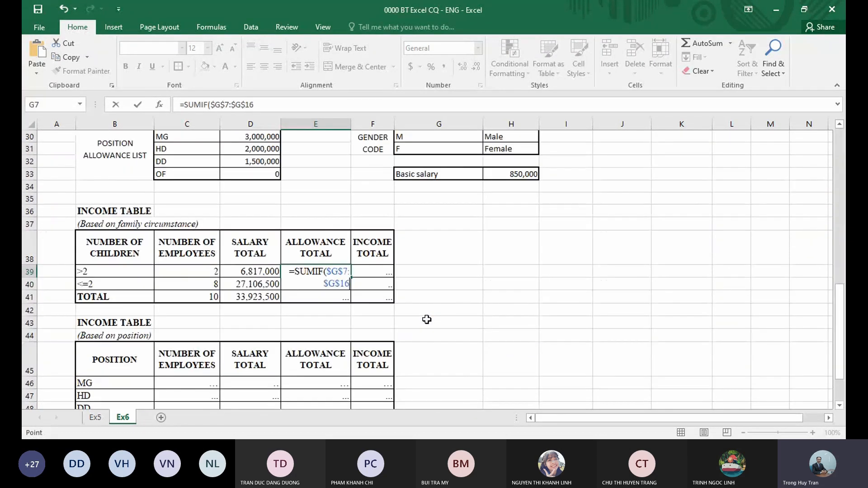
type(",")
left_click(96, 273)
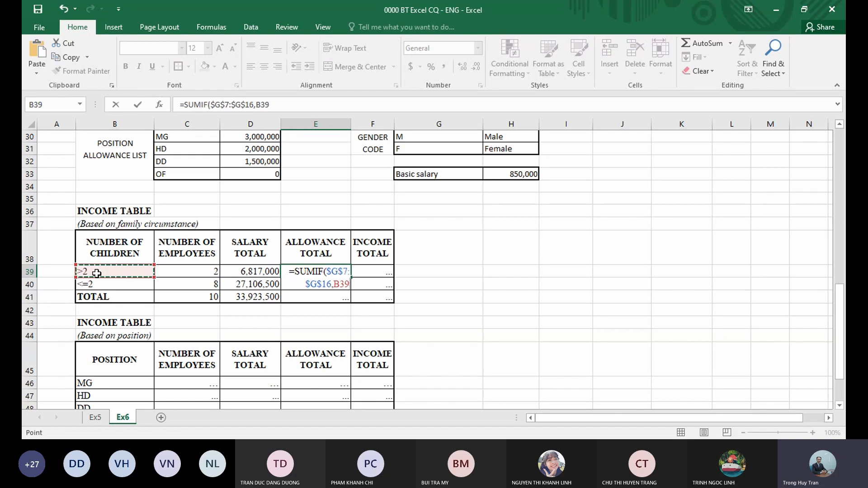
type(",")
Complete the E39 SUMIF formula with the ALLOWANCE column $H$7:$H$16 as the absolute sum range
scroll(772, 262, "up", 8)
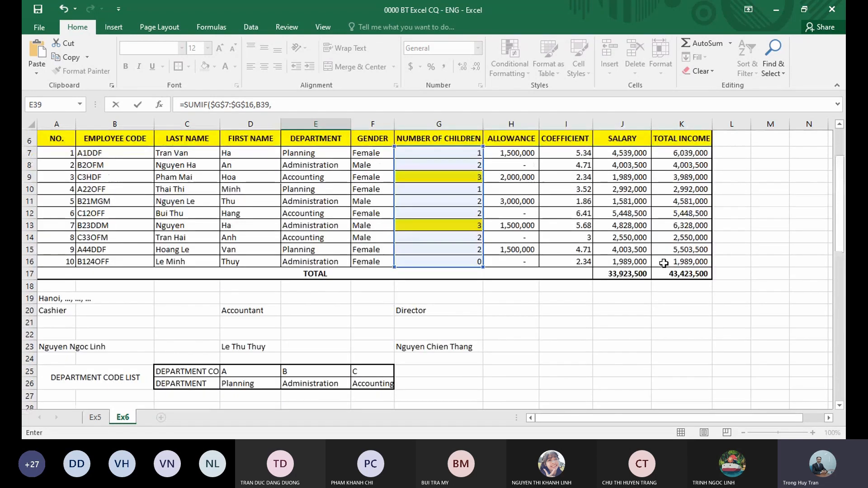
scroll(771, 261, "down", 6)
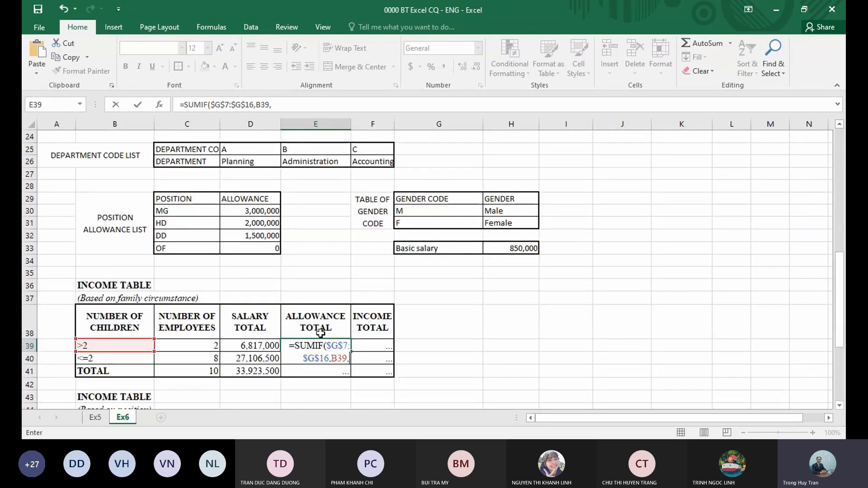
scroll(682, 256, "up", 7)
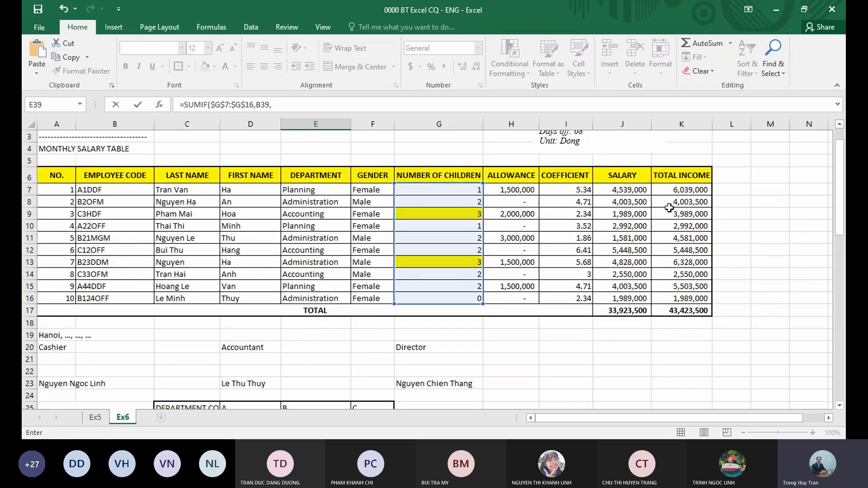
left_click_drag(515, 190, 515, 301)
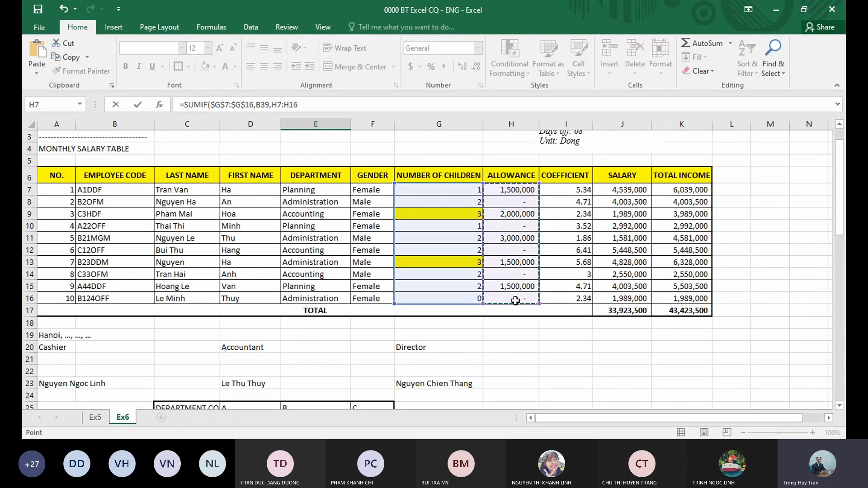
key("F4")
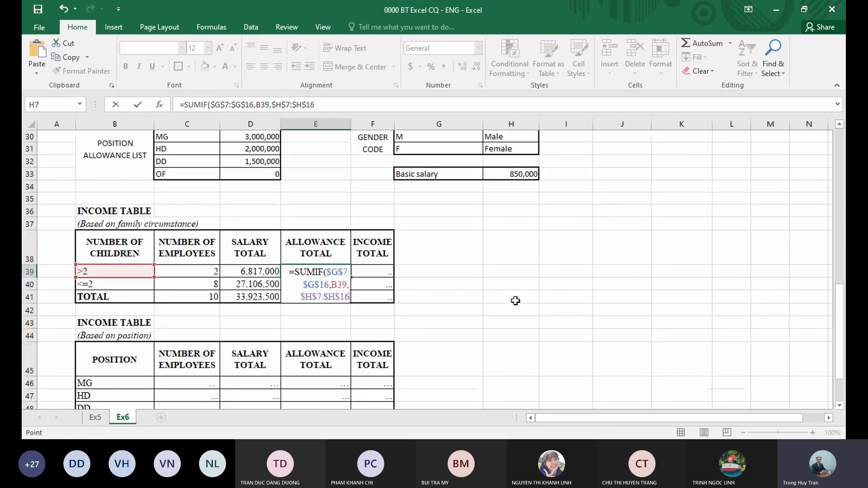
type(")")
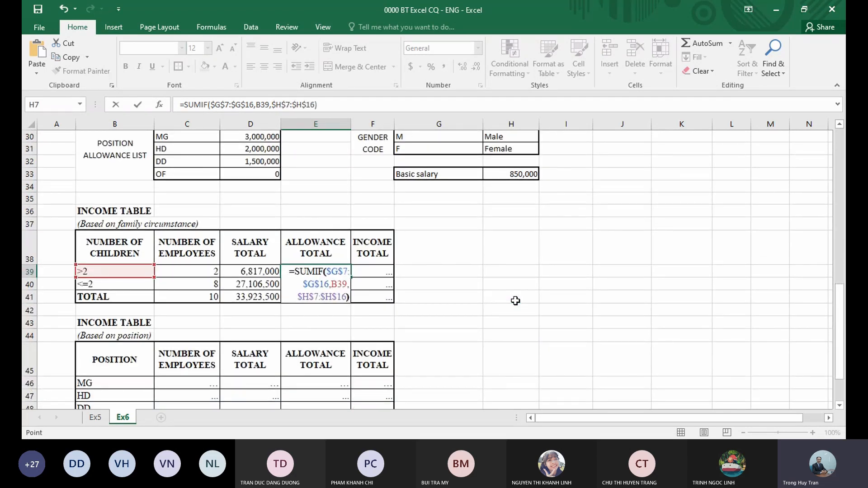
key("Return")
Format E39 with thousands separators and no decimals, and fill its SUMIF formula down to E40
left_click(340, 273)
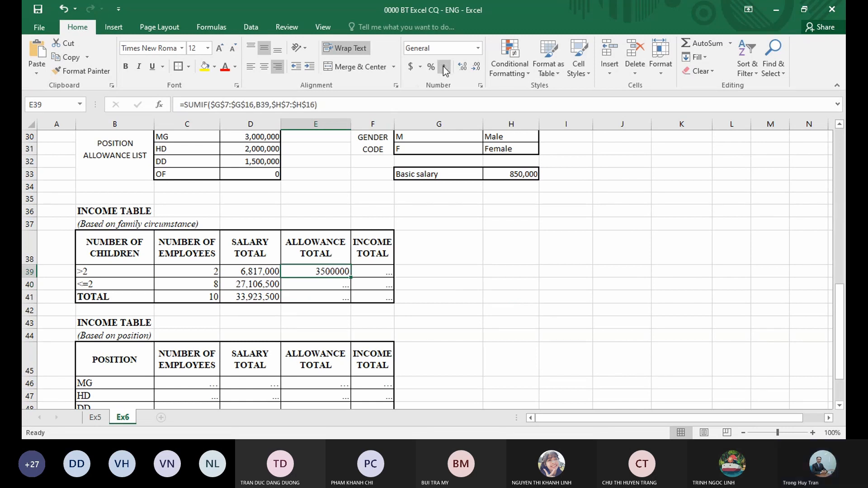
left_click(443, 66)
left_click(477, 67)
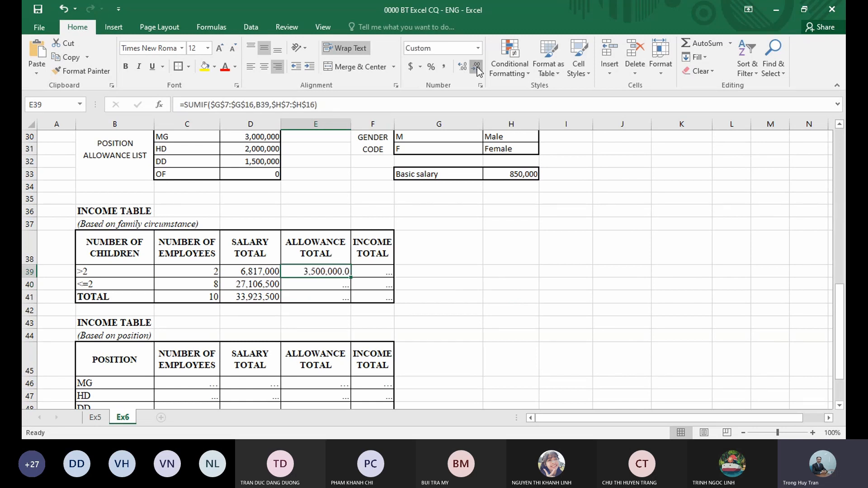
left_click(476, 67)
left_click_drag(353, 276, 352, 287)
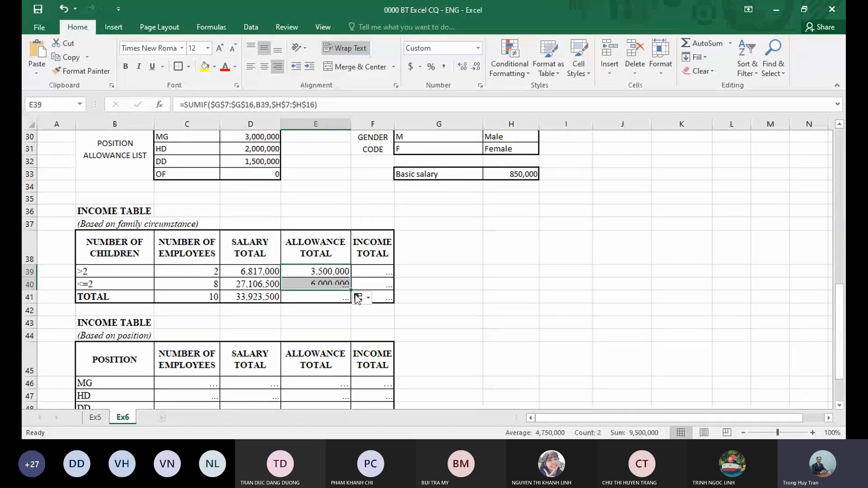
Total the ALLOWANCE TOTAL column in E41 by summing E39:E40
left_click(335, 299)
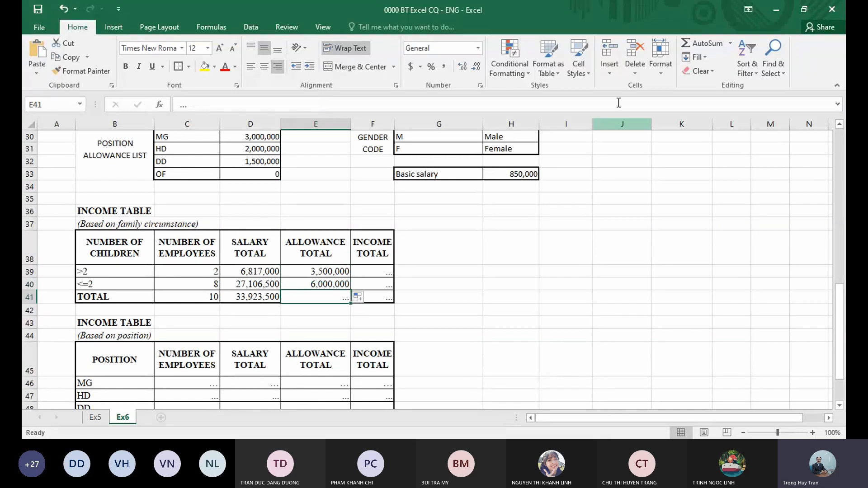
left_click(694, 45)
key("Return")
Enter the formula =D39+E39 in F39 to add the salary and allowance totals
left_click(377, 270)
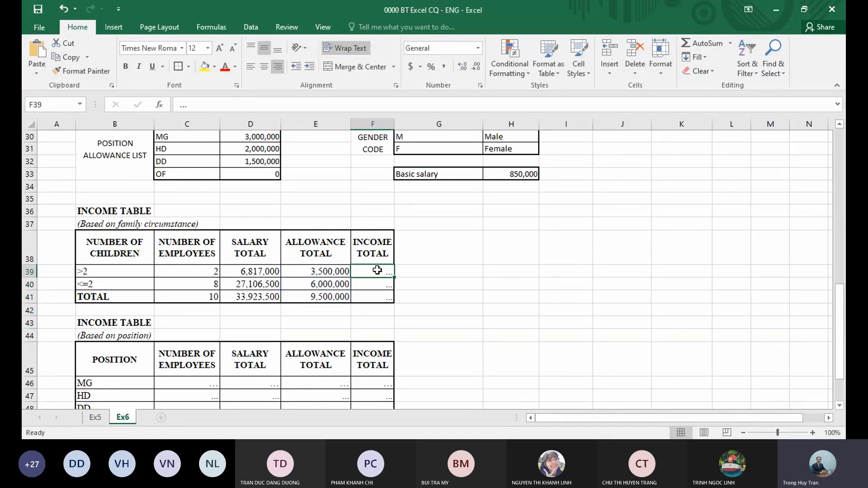
type("=")
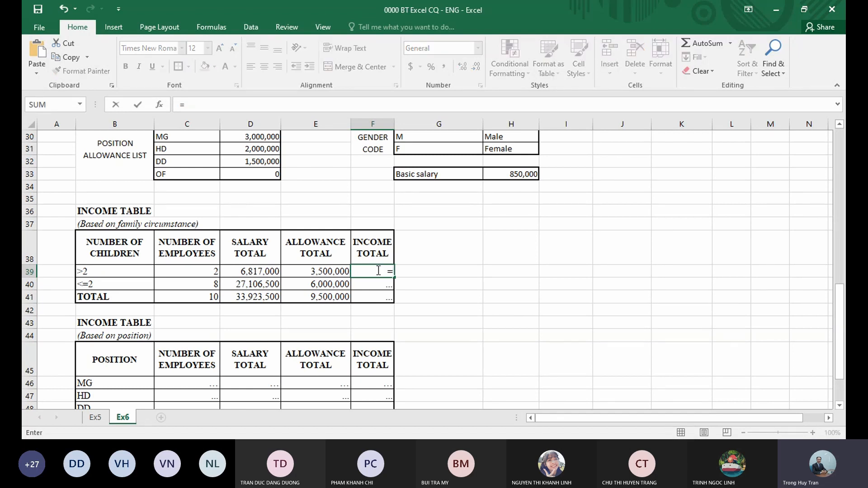
type("sum")
key("BackSpace")
key("BackSpace")
key("BackSpace")
left_click(295, 274)
key("Return")
Widen column F to fit its values and fill the F39 formula down to F40
left_click(363, 269)
left_click_drag(394, 125, 407, 126)
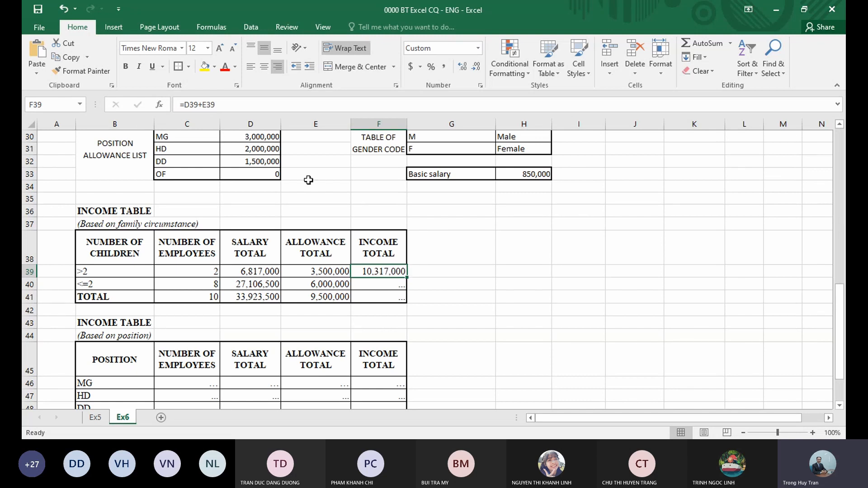
left_click_drag(406, 277, 397, 287)
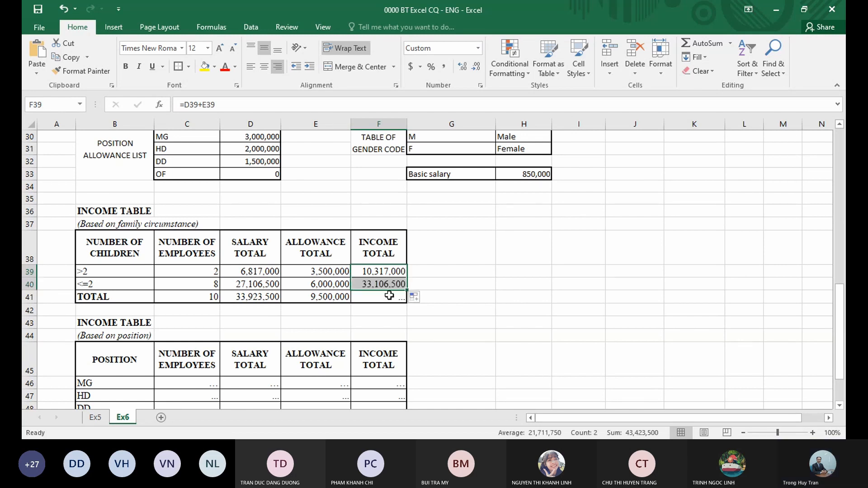
Total the INCOME TOTAL column in F41 by summing F39:F40, and make the totals in C41:F41 bold
left_click(387, 297)
left_click(688, 45)
key("Return")
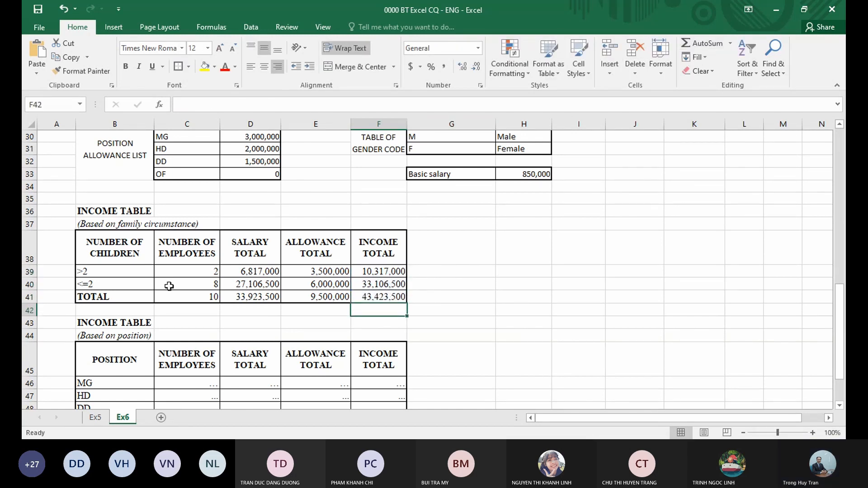
left_click_drag(181, 297, 388, 297)
left_click(126, 67)
left_click(578, 383)
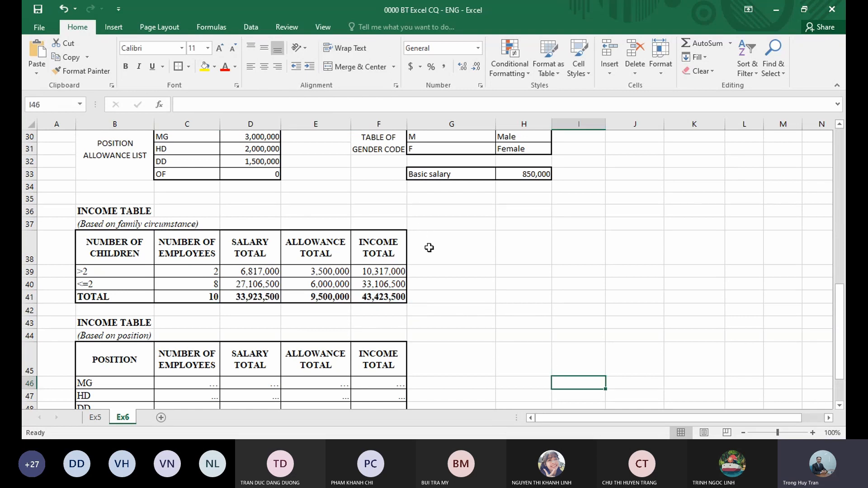
Compare the family-circumstance income table's totals with the TOTAL row of the monthly salary table
scroll(436, 261, "down", 1)
scroll(436, 262, "up", 1)
left_click(454, 358)
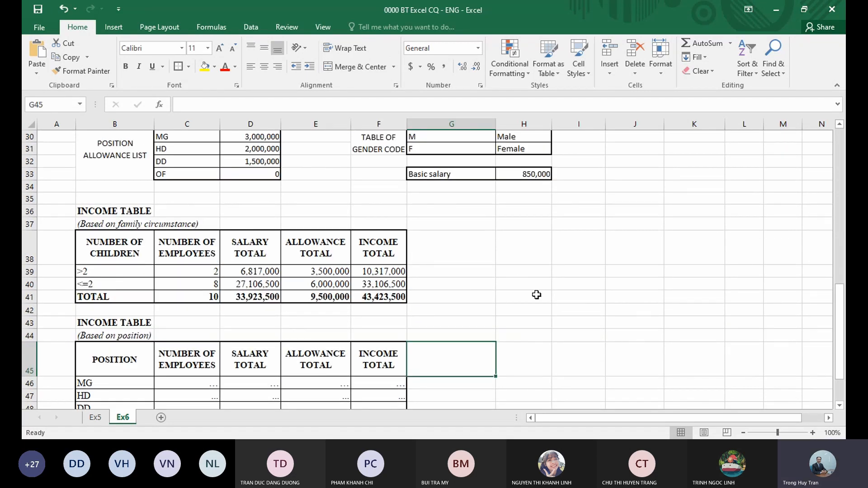
scroll(533, 295, "up", 8)
scroll(536, 295, "up", 2)
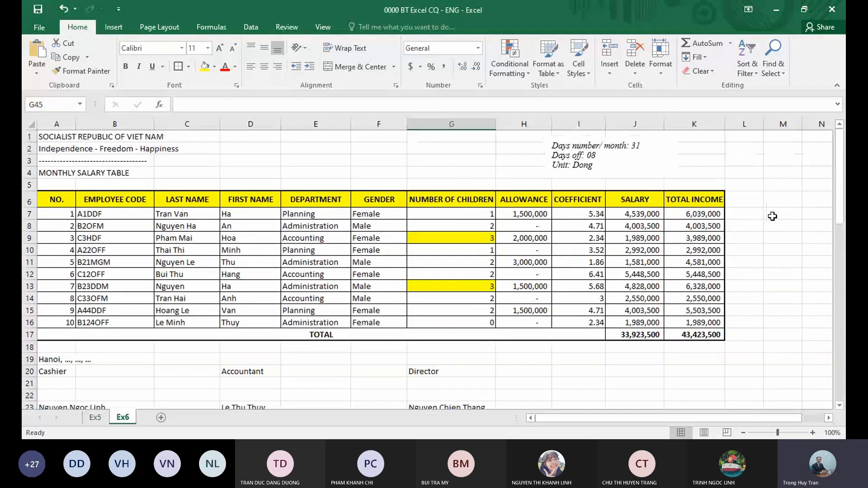
left_click(772, 216)
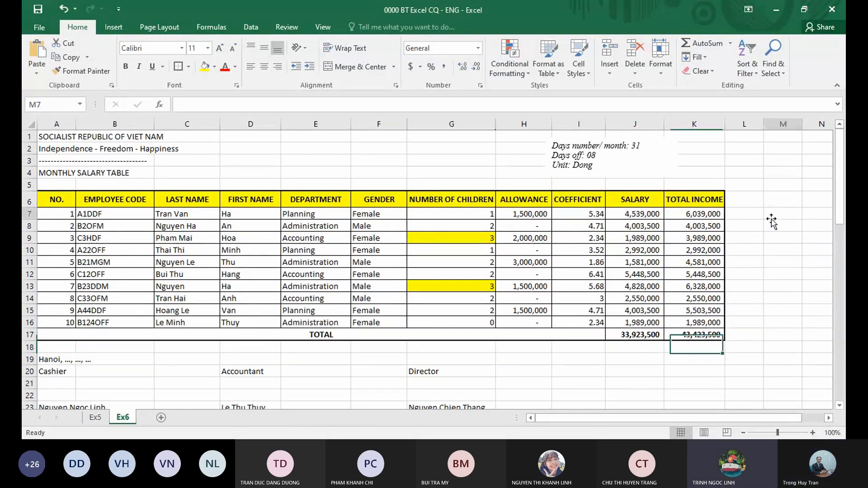
scroll(607, 337, "down", 1)
left_click(604, 343)
scroll(120, 297, "down", 10)
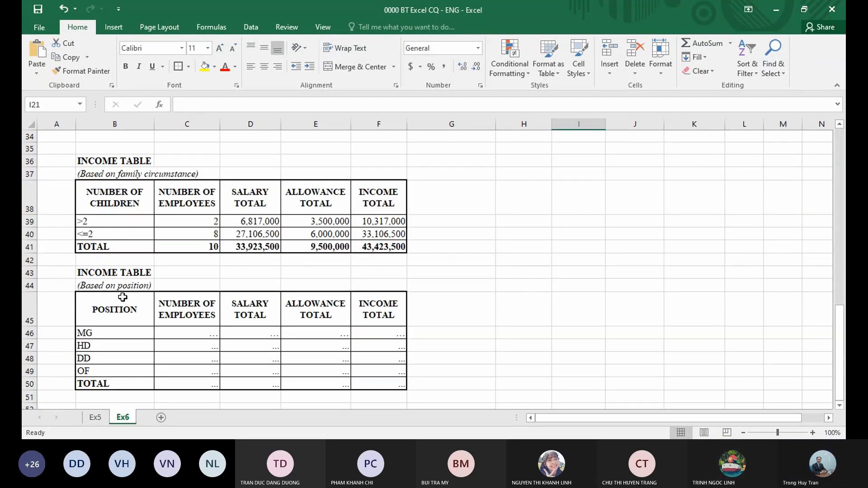
Examine the position-based income table's rows and empty columns, comparing them with the family-circumstance table and its COUNTIF formula in C39
scroll(121, 296, "down", 1)
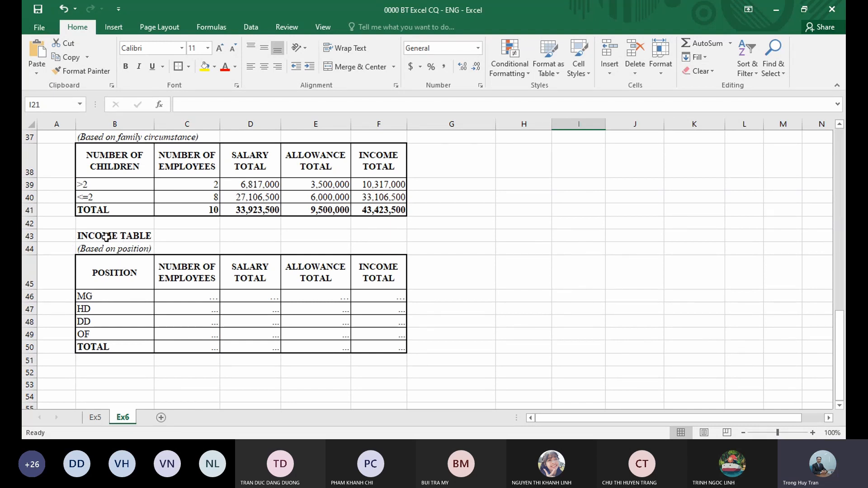
left_click_drag(105, 237, 100, 248)
left_click(141, 373)
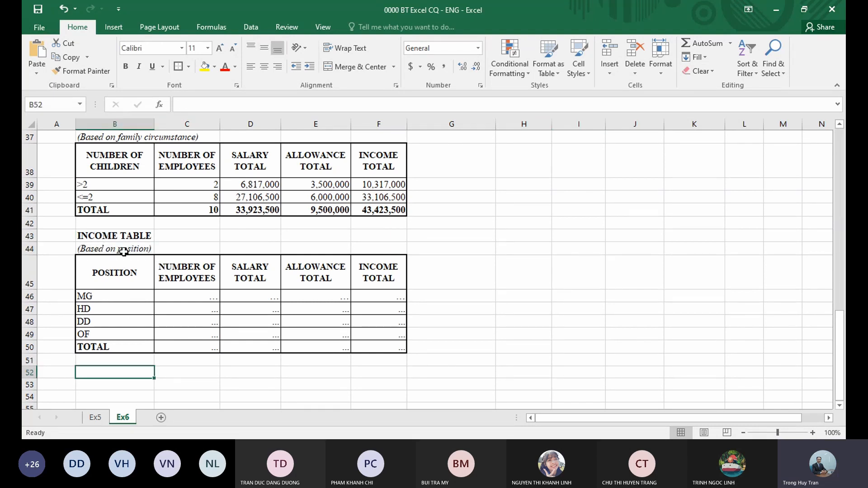
left_click_drag(110, 296, 108, 331)
left_click(199, 279)
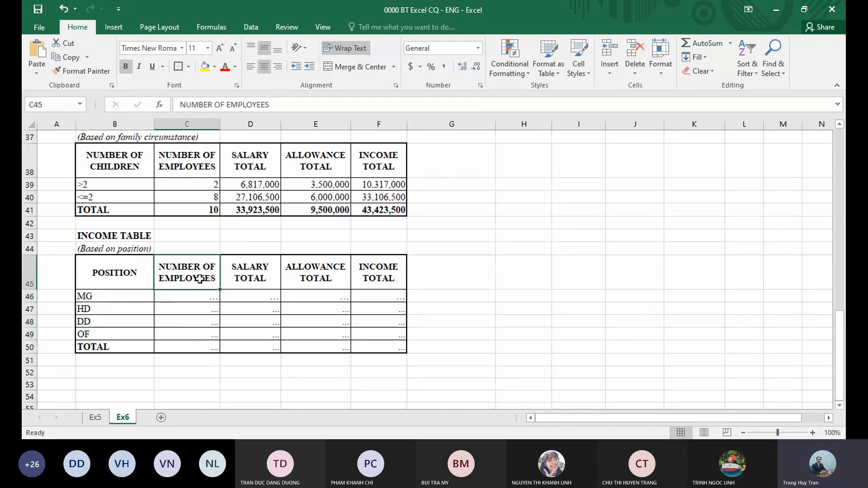
left_click(208, 296)
left_click(265, 298)
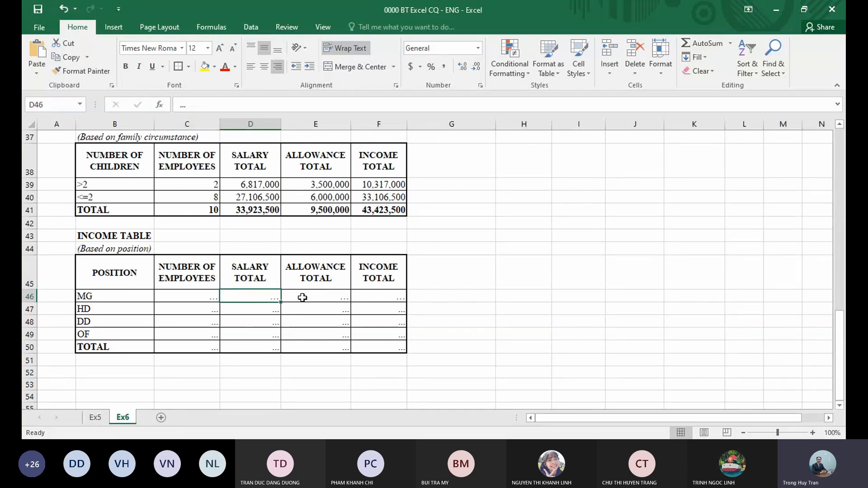
left_click(321, 297)
left_click(374, 297)
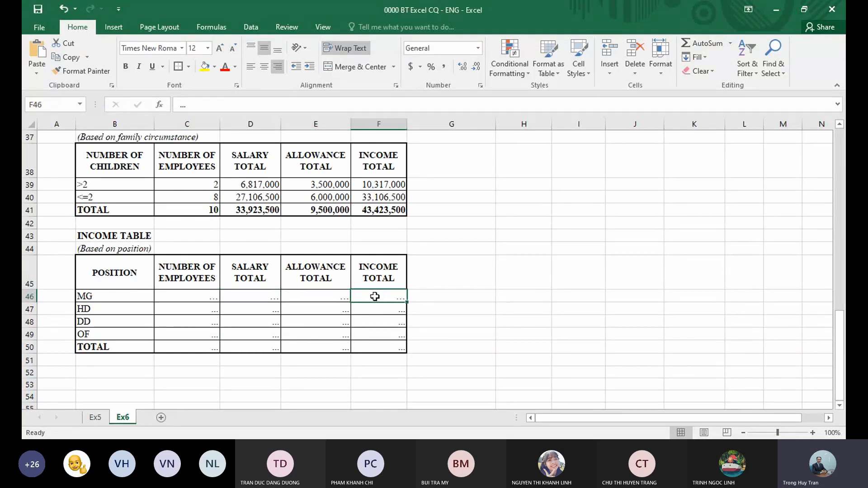
scroll(190, 271, "up", 1)
left_click(89, 226)
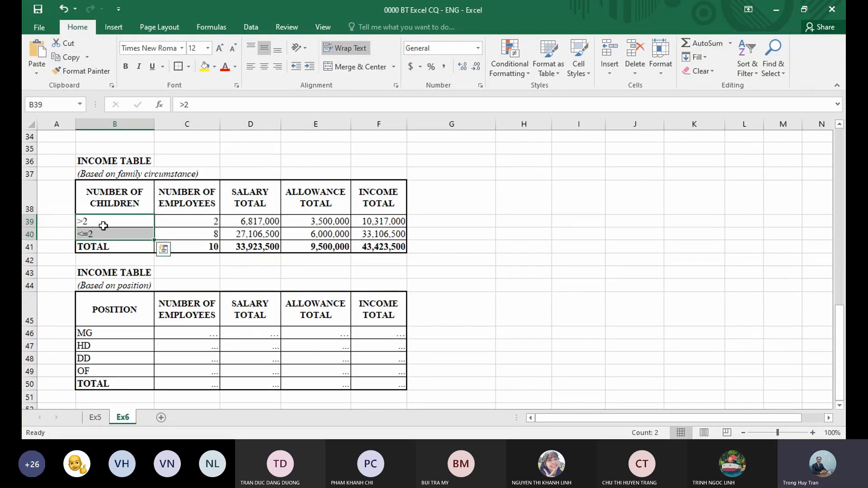
left_click(198, 221)
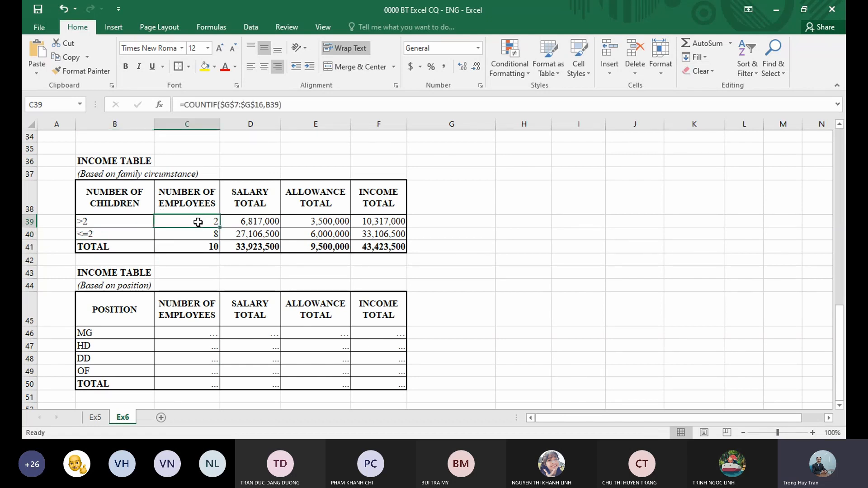
left_click(181, 310)
scroll(171, 277, "down", 1)
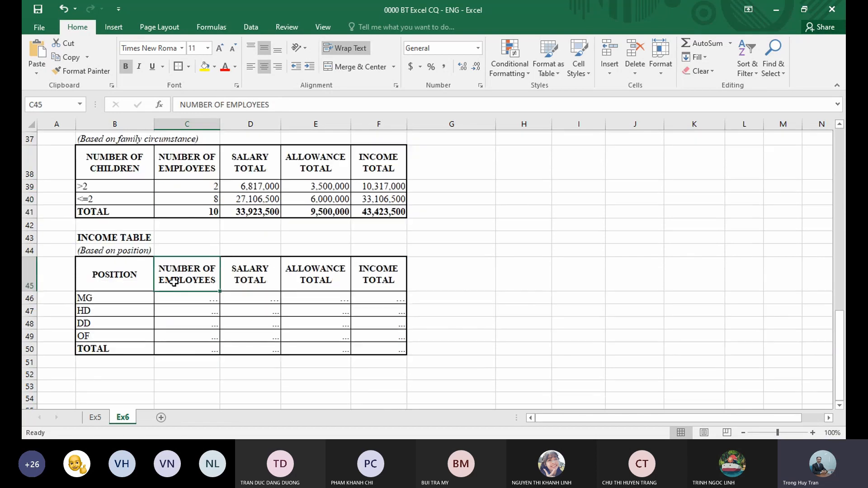
scroll(170, 277, "down", 1)
left_click_drag(103, 179, 388, 289)
left_click_drag(109, 236, 110, 277)
left_click(129, 328)
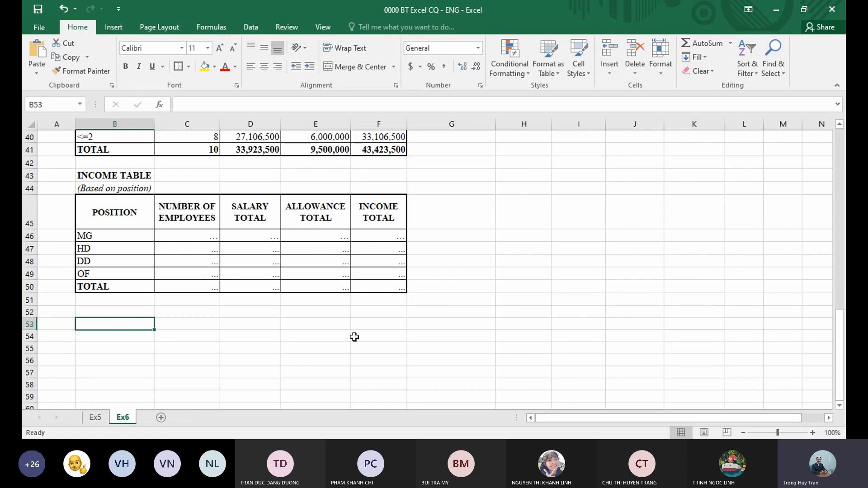
Compare the position codes in B46:B49 with the salary table's columns, especially the EMPLOYEE CODE column
scroll(354, 337, "up", 13)
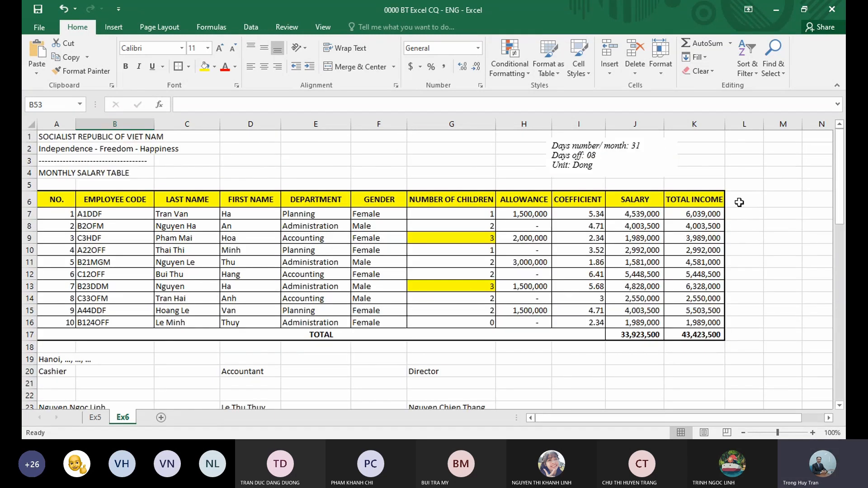
scroll(151, 286, "down", 8)
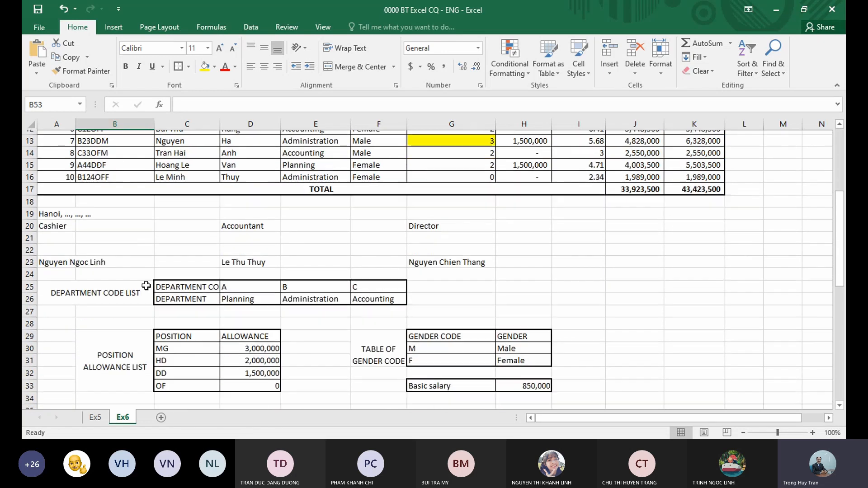
scroll(152, 287, "down", 3)
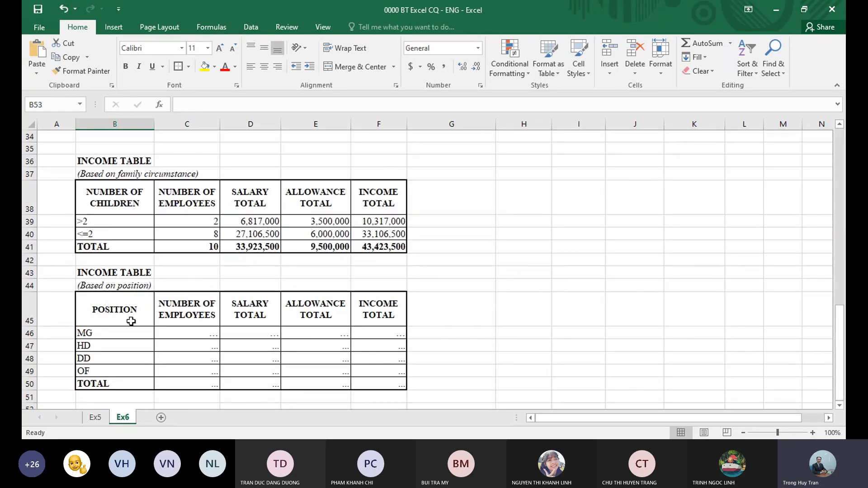
left_click_drag(132, 333, 116, 368)
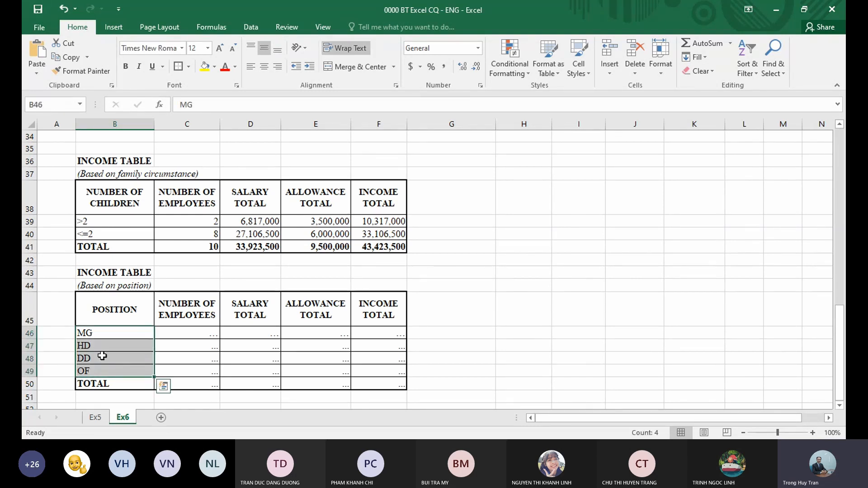
left_click(103, 371)
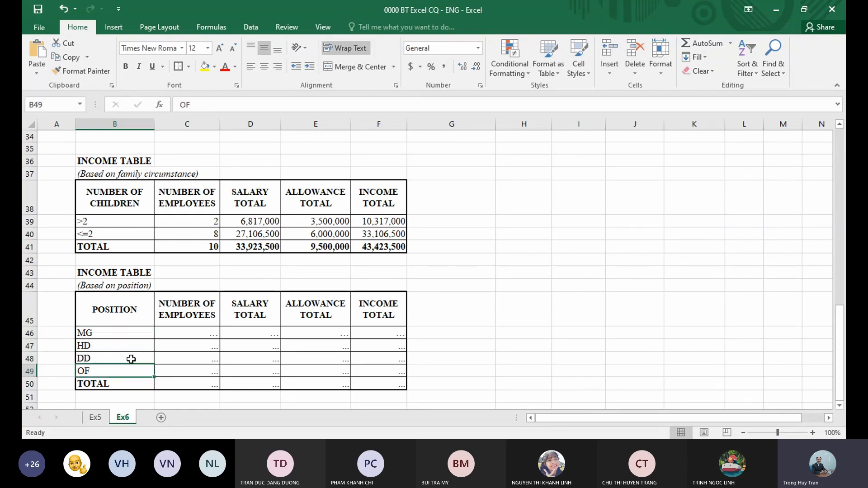
scroll(131, 360, "up", 11)
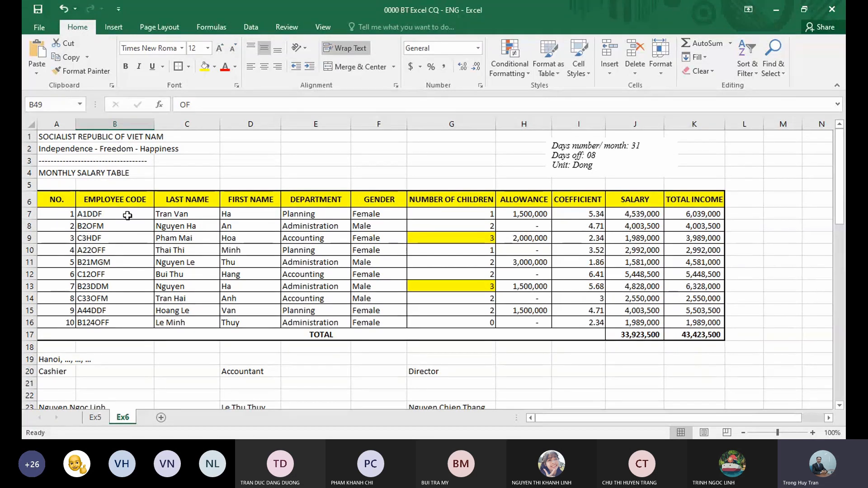
left_click_drag(58, 198, 118, 322)
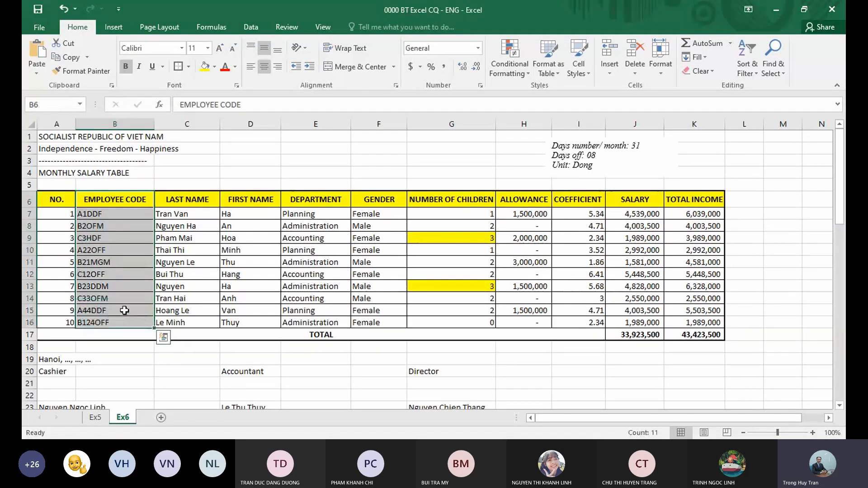
Add a "Position code" header in L6 beside TOTAL INCOME and widen column L to fit it
left_click(734, 205)
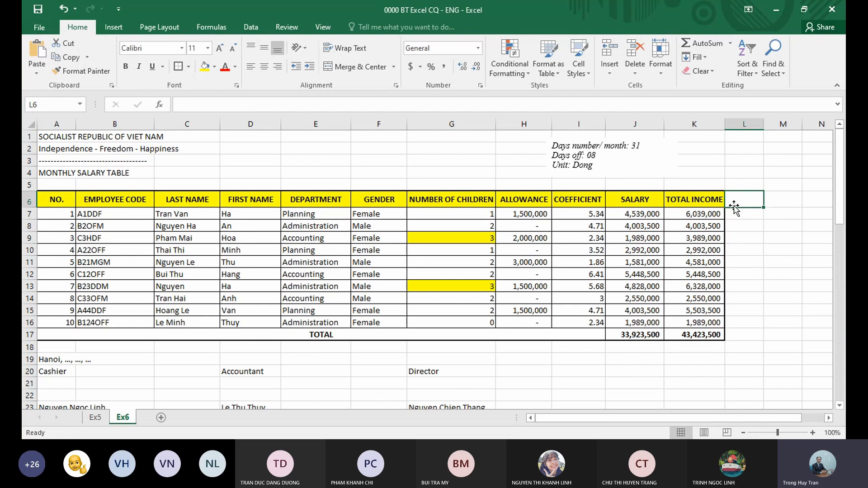
type("Position code")
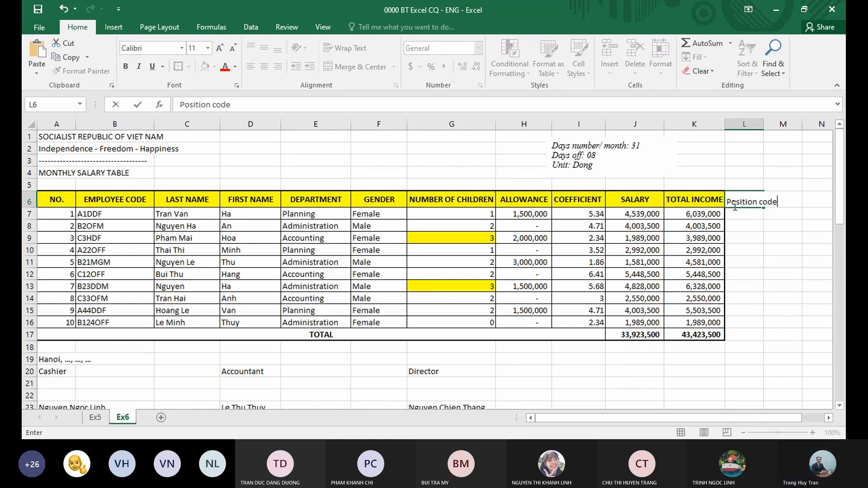
key("Return")
left_click(735, 201)
left_click_drag(764, 127, 786, 131)
Enter the formula =LEFT(RIGHT(B7,3),2) in L7 to extract the position code from the employee code
left_click(763, 215)
type("=")
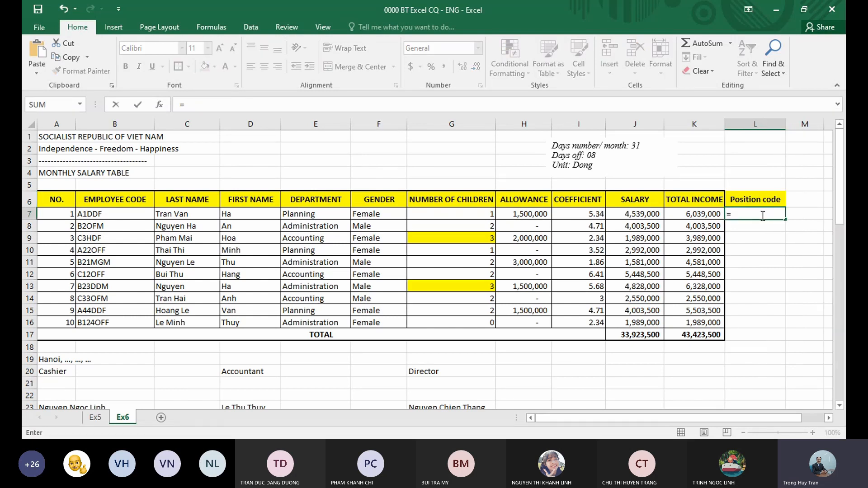
type("right(")
left_click(125, 216)
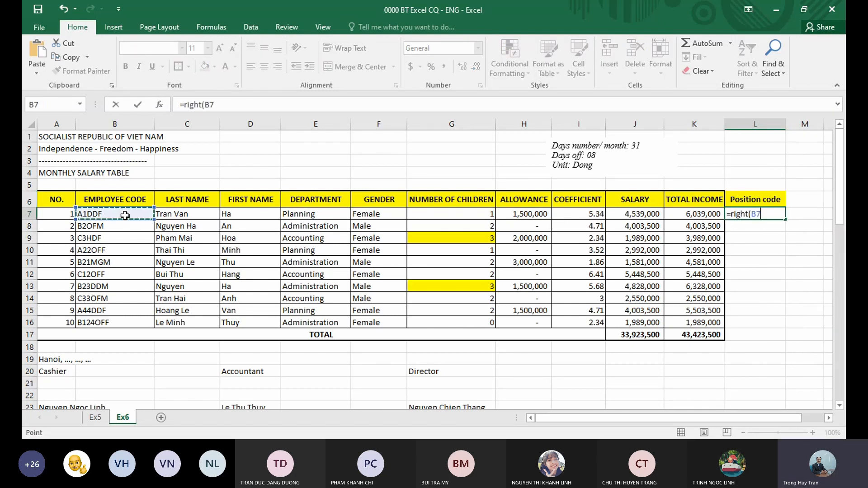
type(",3)")
left_click(734, 213)
type("lèt(")
left_click(791, 214)
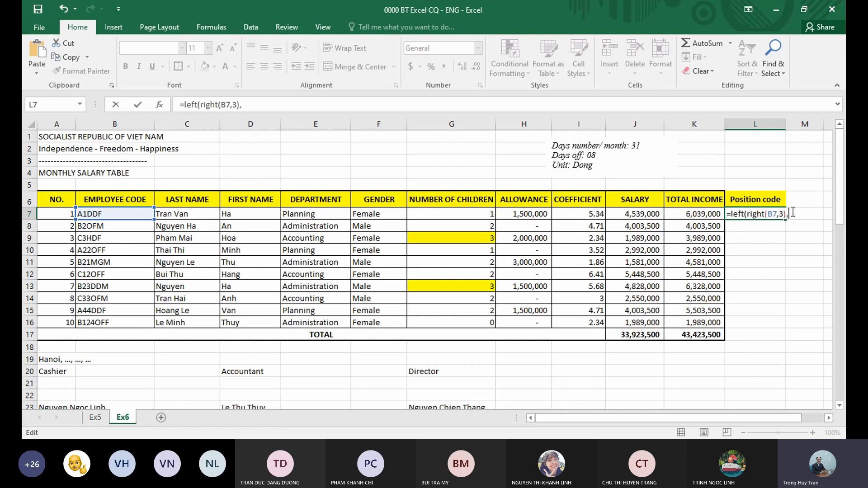
type(",2")
key("Return")
Fill the L7 position code formula down to L16 and check the extracted codes
left_click(754, 216)
double_click(785, 220)
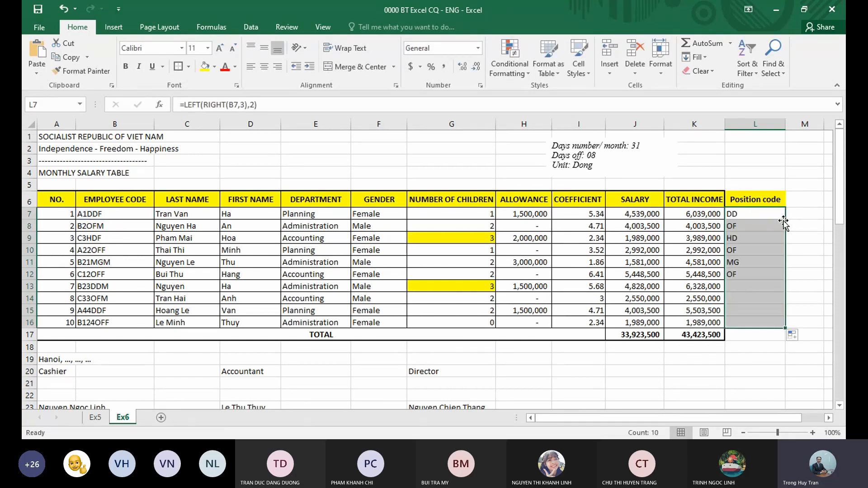
left_click(756, 263)
scroll(244, 187, "down", 1)
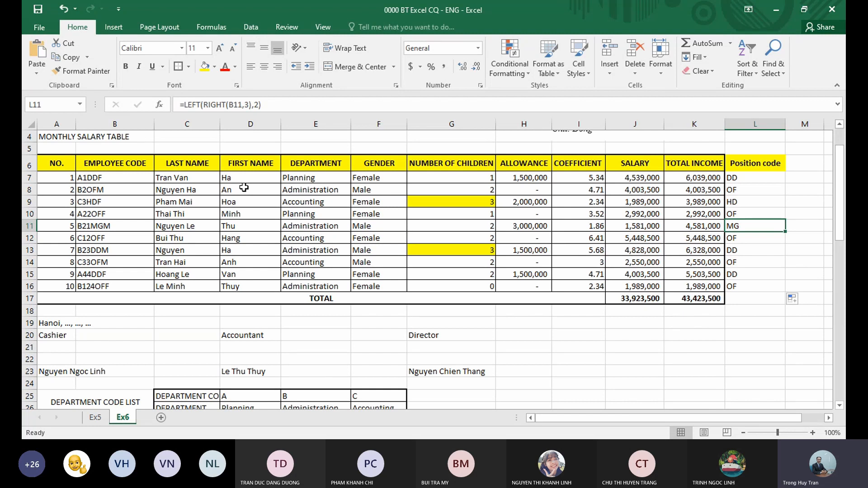
left_click(433, 226)
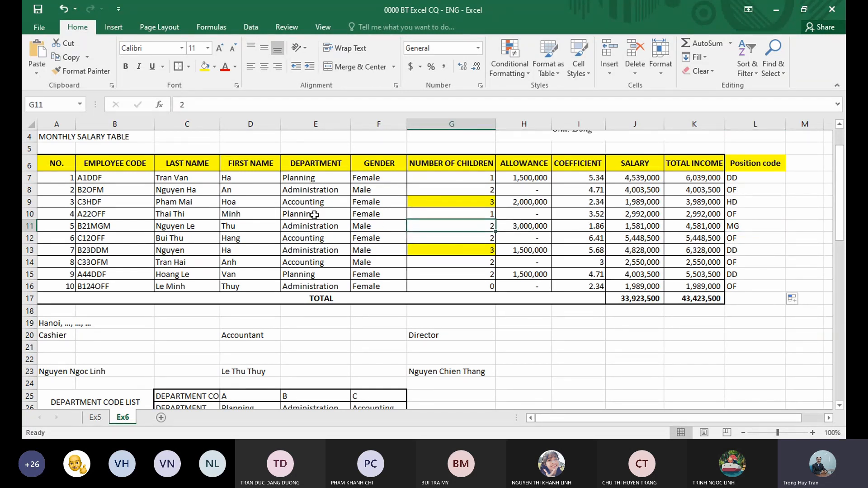
Start a PivotTable from the salary table, taking its header and employee rows 6 to 16 as the source without the TOTAL row
left_click(264, 223)
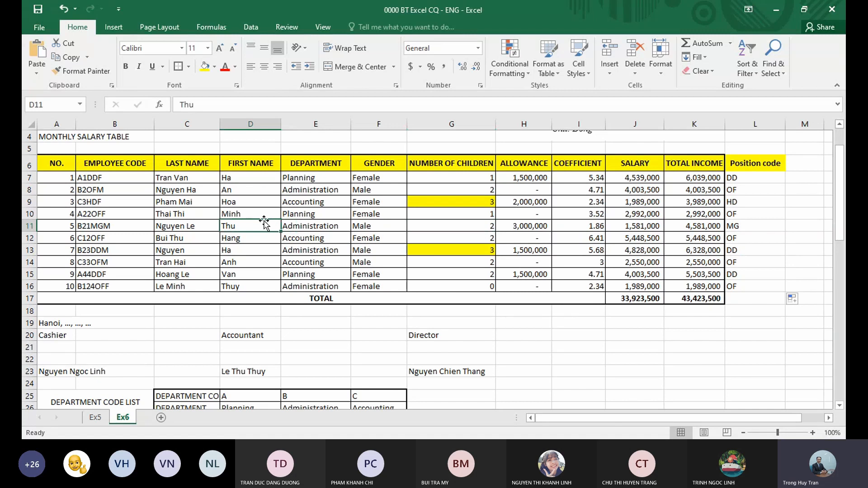
left_click(116, 27)
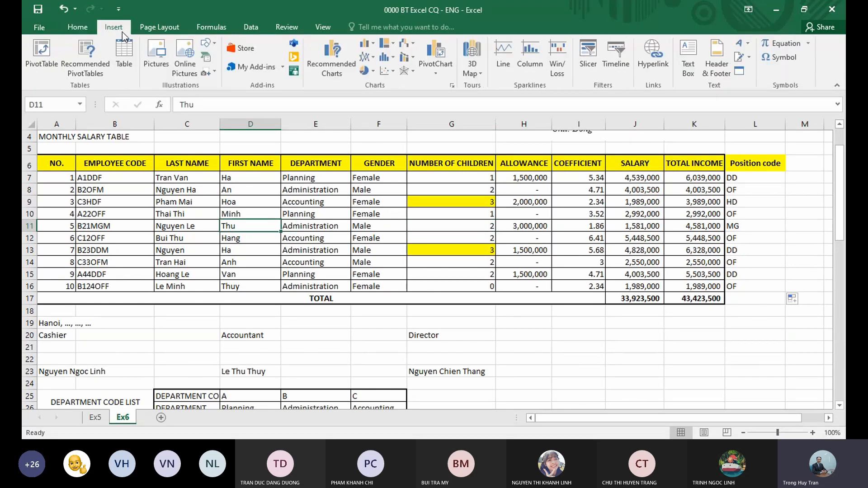
left_click(46, 59)
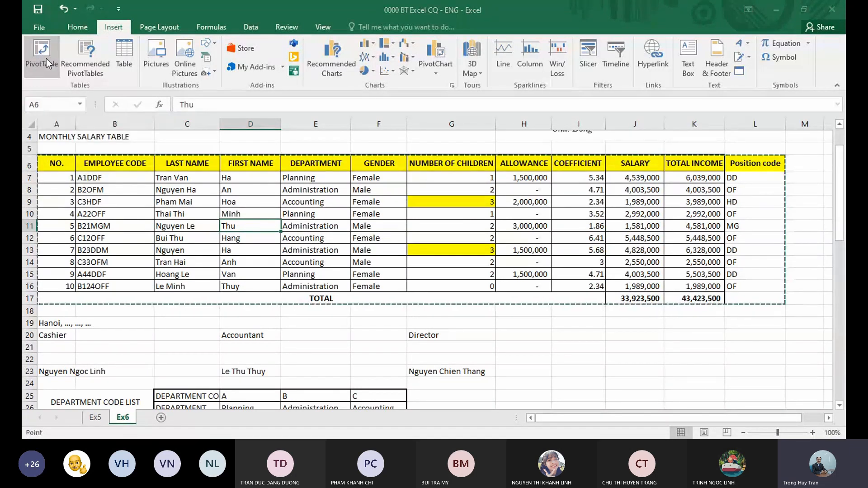
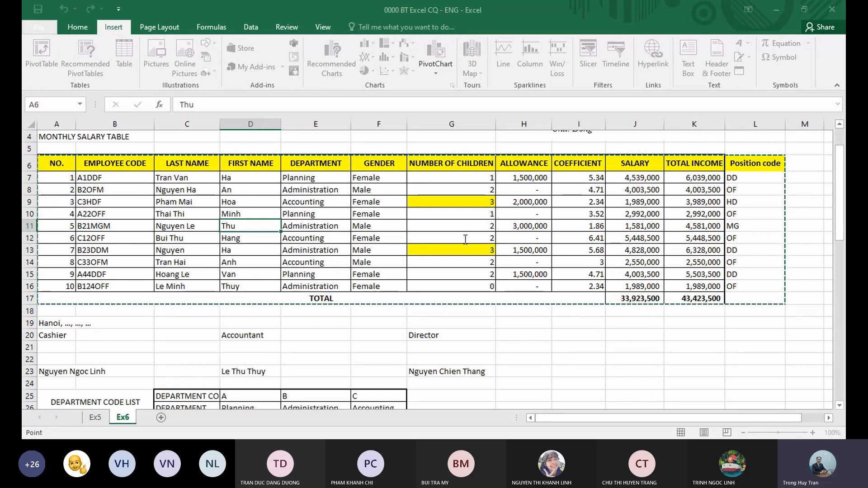
left_click(466, 234)
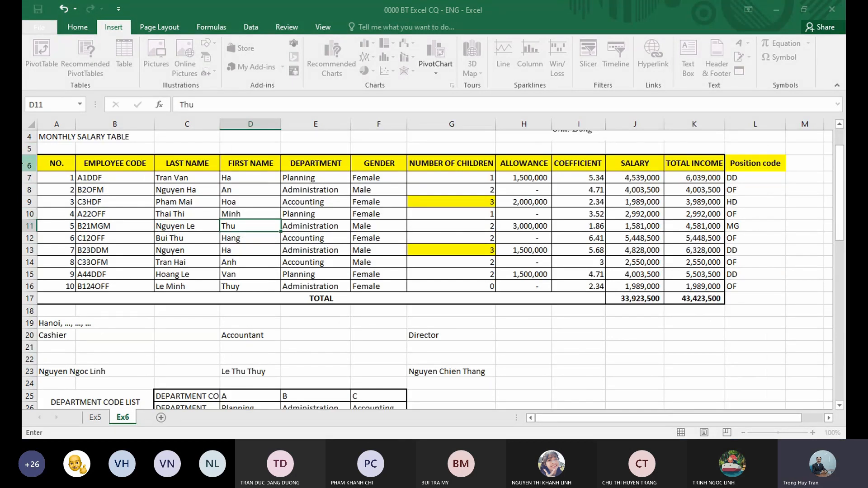
left_click_drag(28, 163, 24, 285)
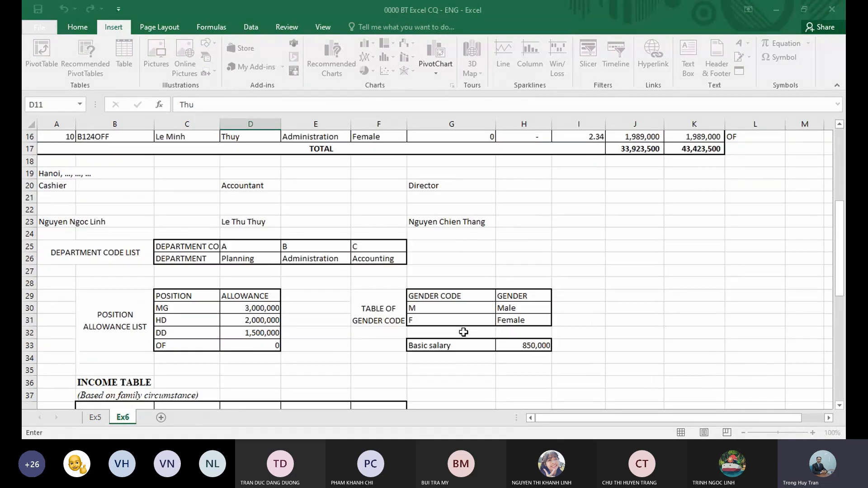
Place the PivotTable on sheet Ex6 at cell B53, below the position income table, and create it
scroll(463, 332, "down", 8)
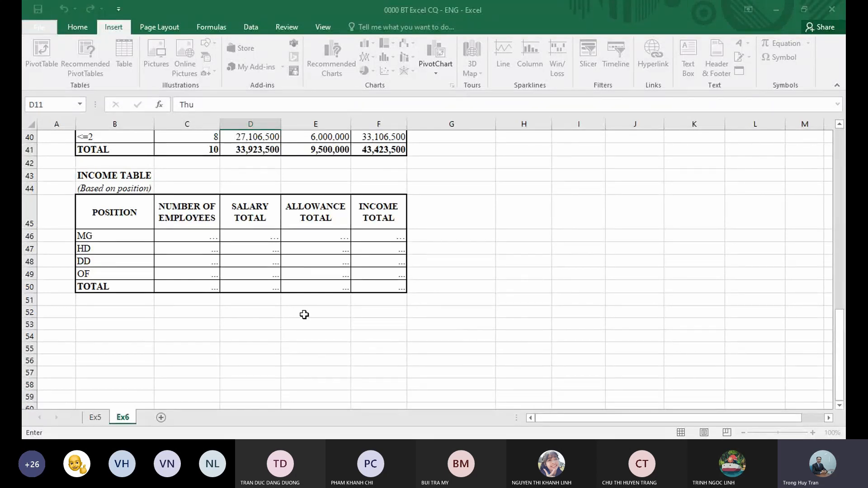
left_click(97, 323)
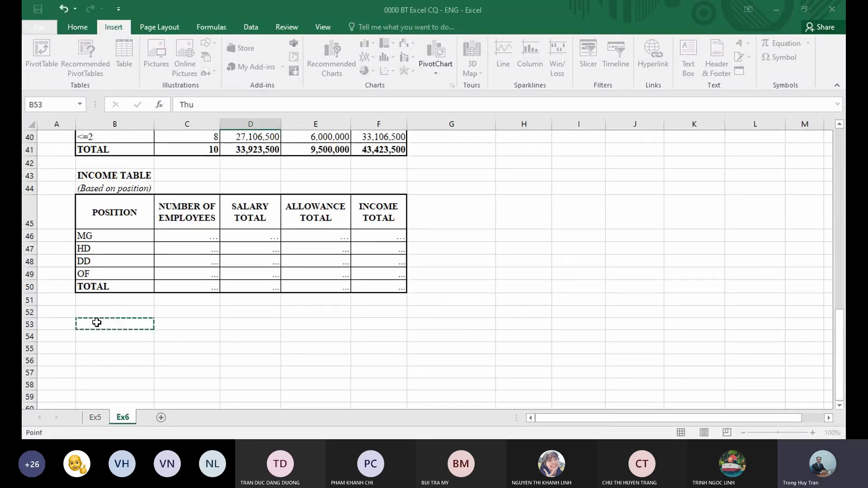
scroll(302, 224, "down", 2)
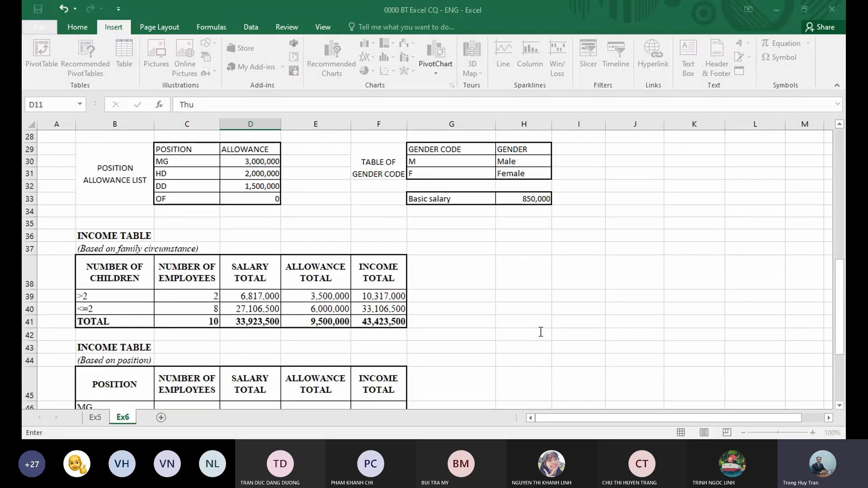
scroll(453, 338, "down", 5)
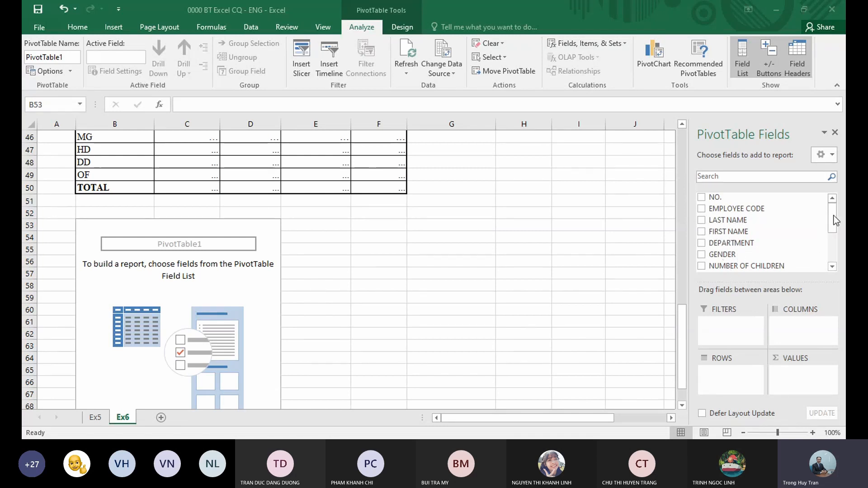
Add the Position code field to the PivotTable as its row labels
left_click_drag(833, 216, 832, 242)
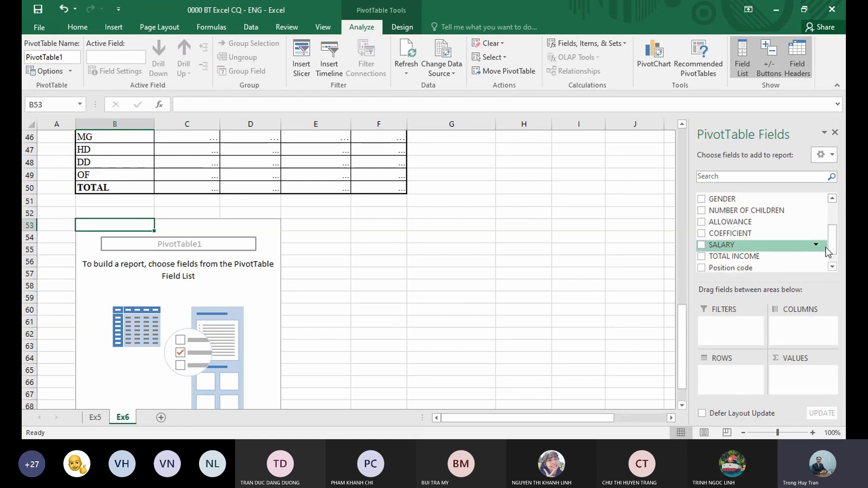
scroll(717, 254, "down", 1)
left_click(704, 251)
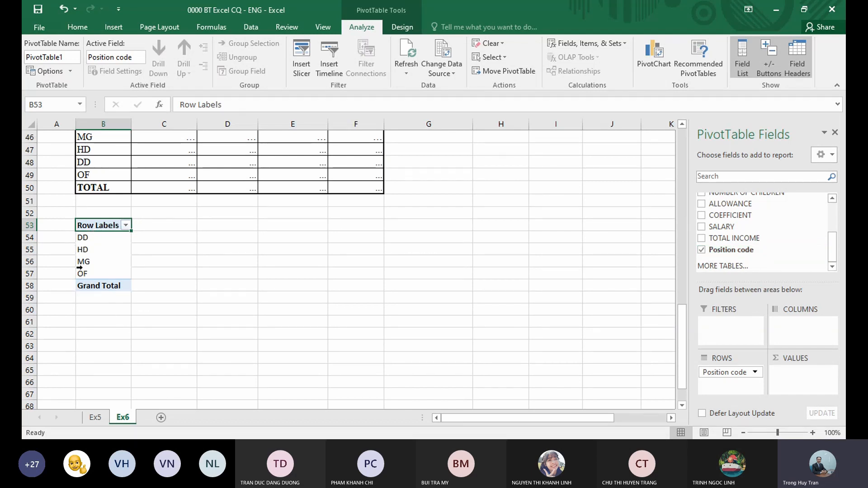
Try DEPARTMENT as a second PivotTable row field, move it to the values area, and remove it
scroll(121, 290, "up", 2)
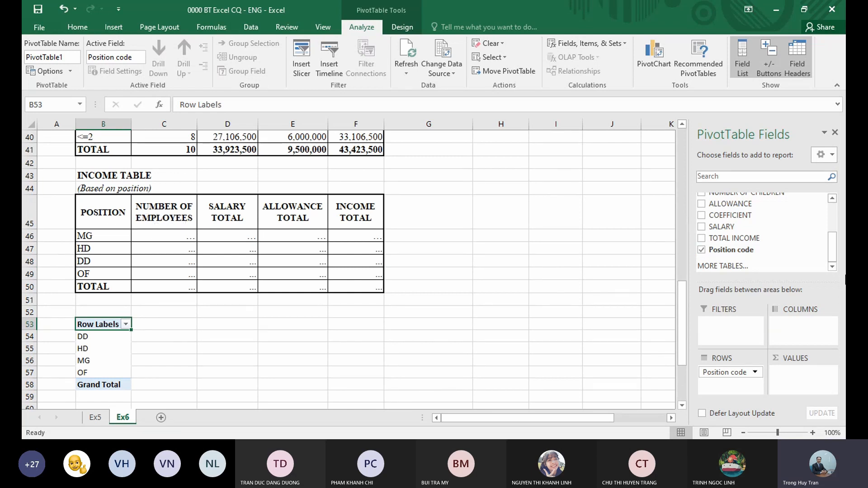
scroll(785, 234, "up", 2)
scroll(719, 215, "up", 3)
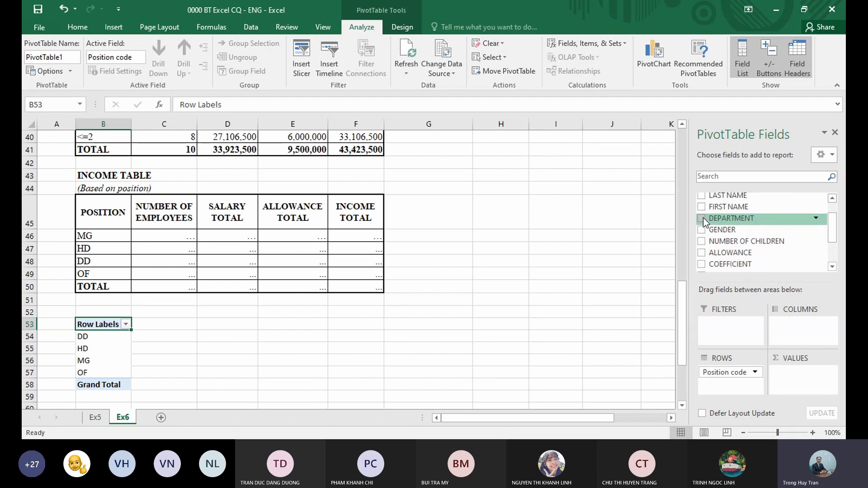
left_click(702, 218)
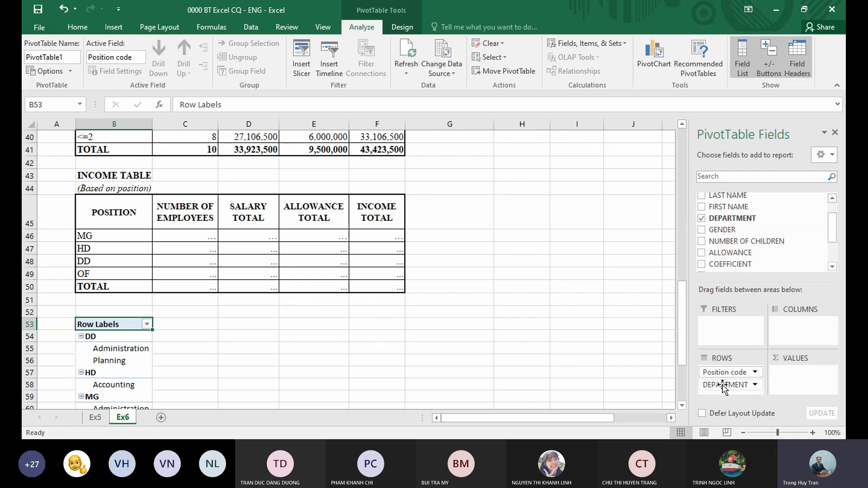
mouse_move(722, 388)
left_mouse_down()
mouse_move(779, 379)
mouse_move(726, 385)
left_mouse_up()
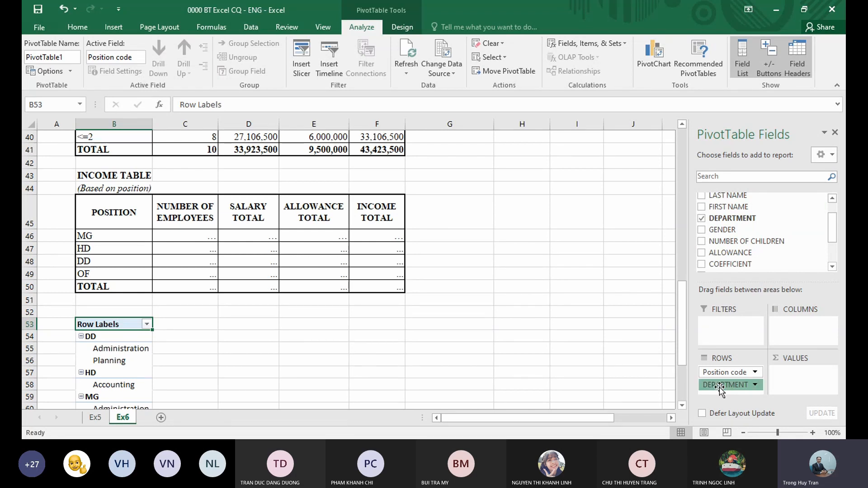
left_click(720, 387)
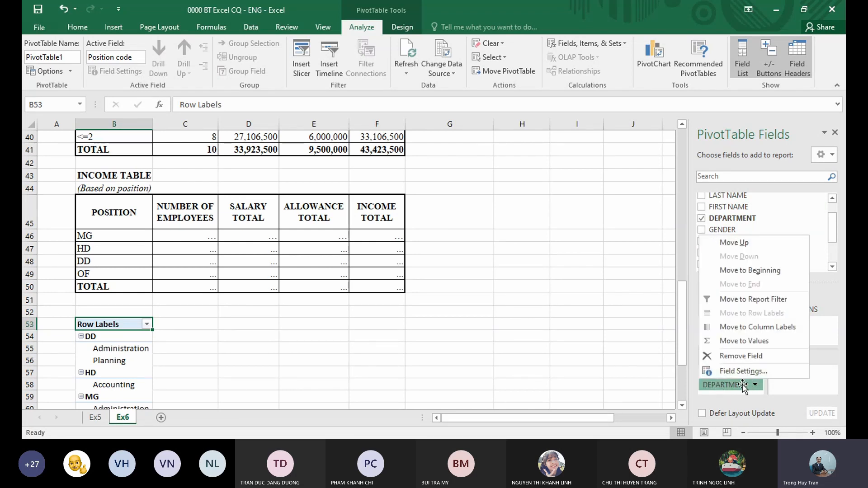
left_click(817, 378)
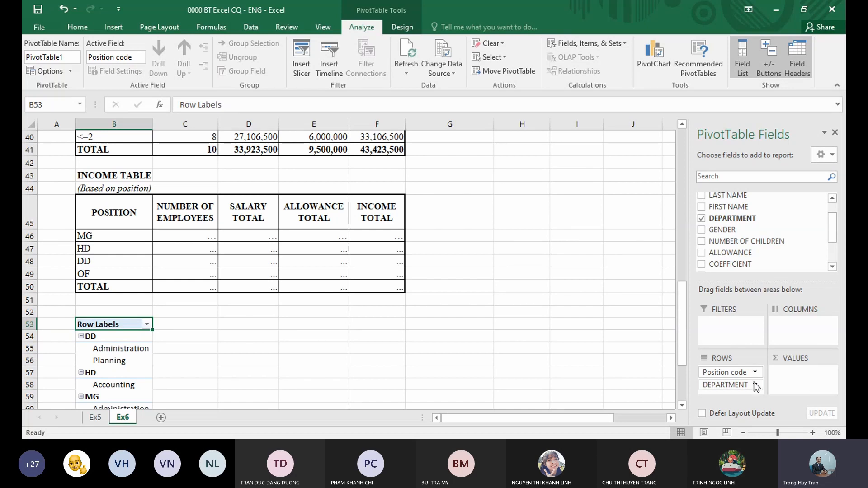
left_click_drag(728, 385, 801, 387)
left_click(702, 218)
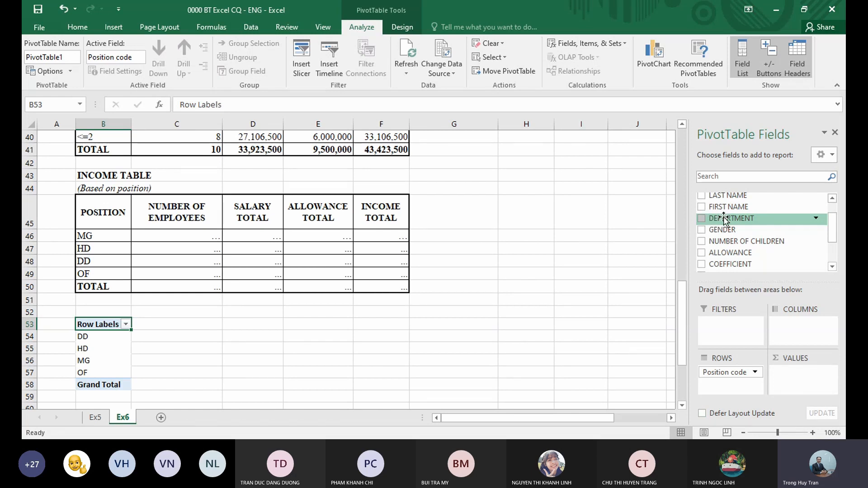
Try counting DEPARTMENT in the PivotTable values and take the field out of the report again
left_click_drag(723, 219, 795, 384)
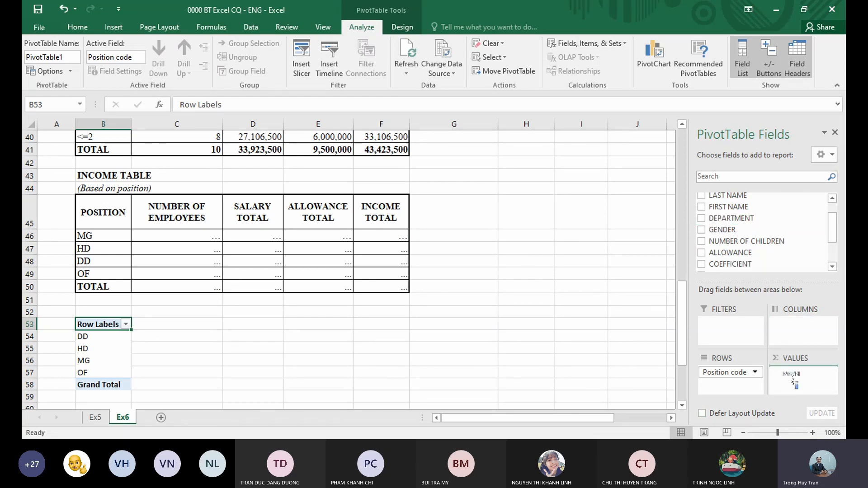
left_click_drag(795, 383, 797, 380)
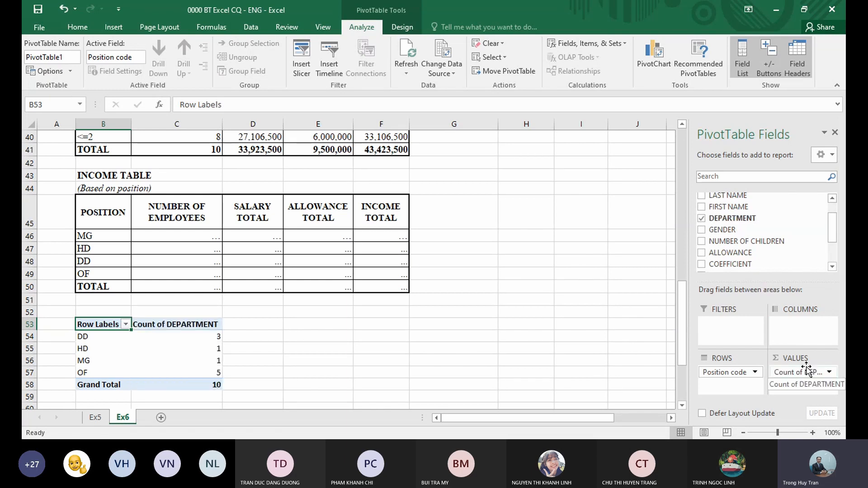
left_click(701, 220)
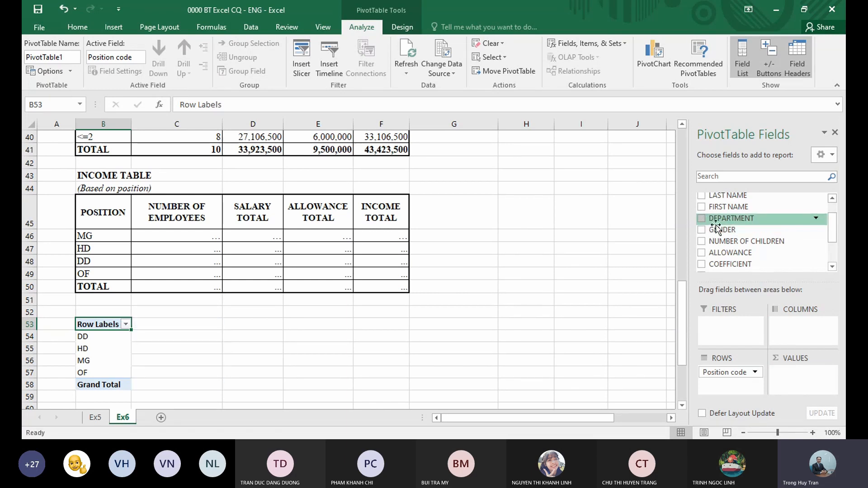
left_click(702, 220)
left_click_drag(728, 385, 797, 384)
left_click(702, 218)
left_click_drag(721, 222, 787, 388)
Add the count of Position code and the sums of SALARY, ALLOWANCE and TOTAL INCOME to the PivotTable values
left_click_drag(833, 229, 834, 243)
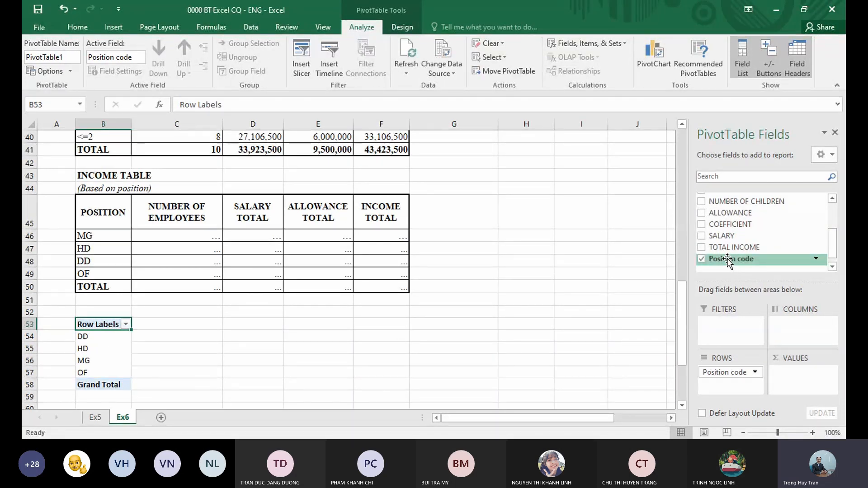
left_click_drag(728, 262, 798, 375)
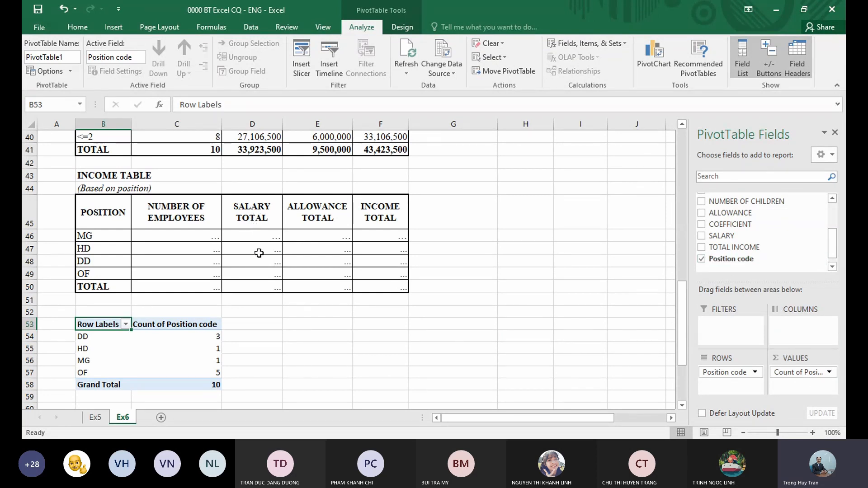
left_click(715, 236)
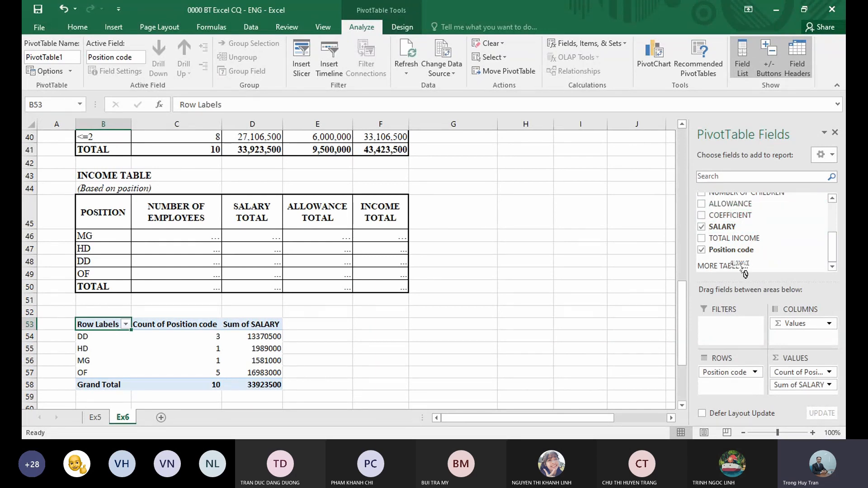
mouse_move(784, 385)
left_mouse_down()
mouse_move(781, 397)
mouse_move(792, 394)
left_mouse_up()
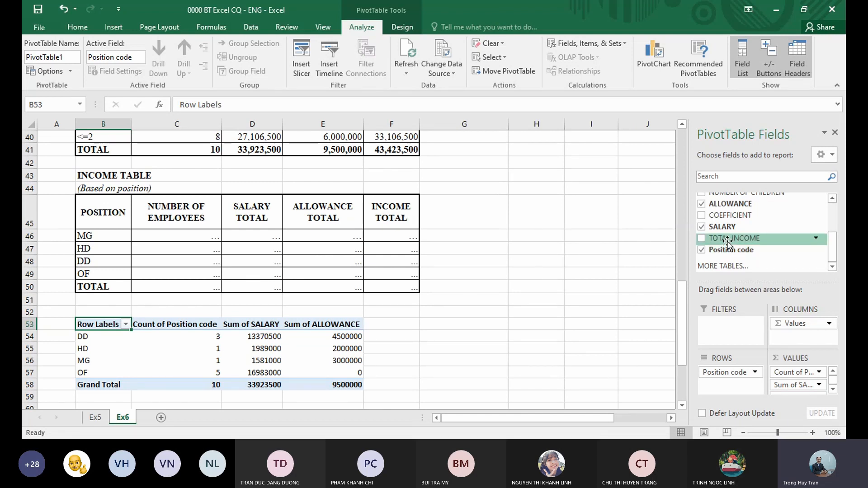
left_click_drag(728, 242, 779, 380)
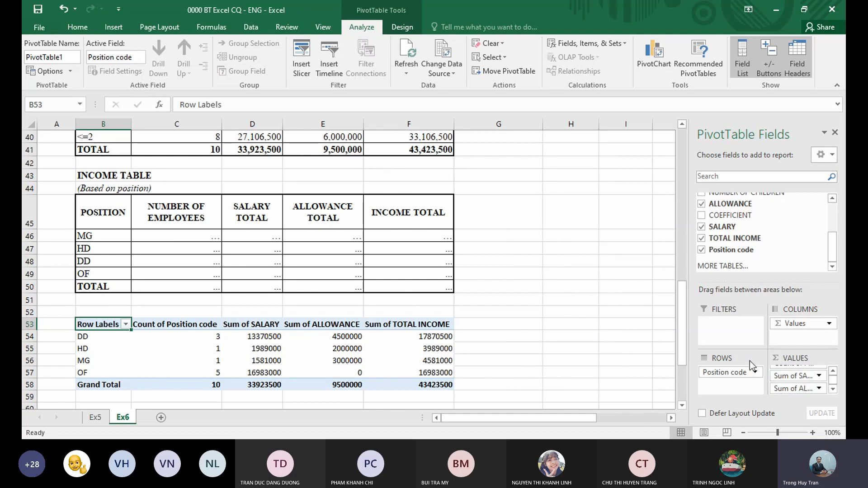
Rename the PivotTable's Count of Position code header in C53 to "Number of Employees"
left_click(175, 325)
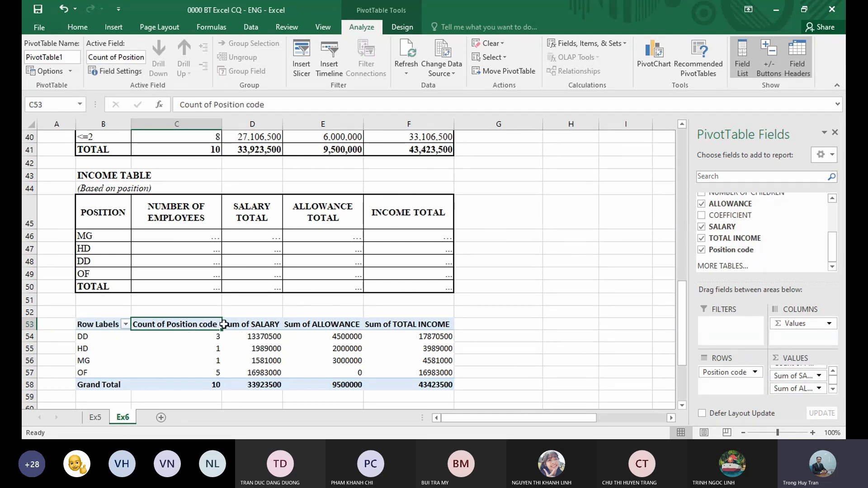
left_click(101, 323)
scroll(190, 325, "down", 1)
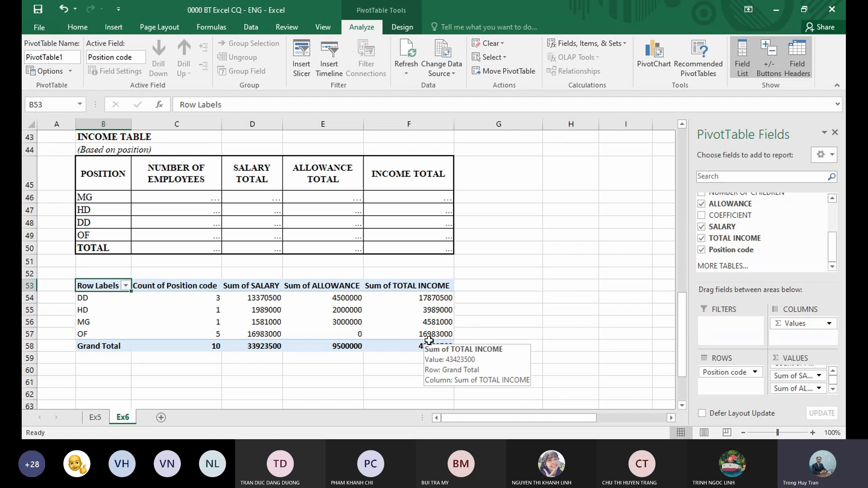
left_click(169, 285)
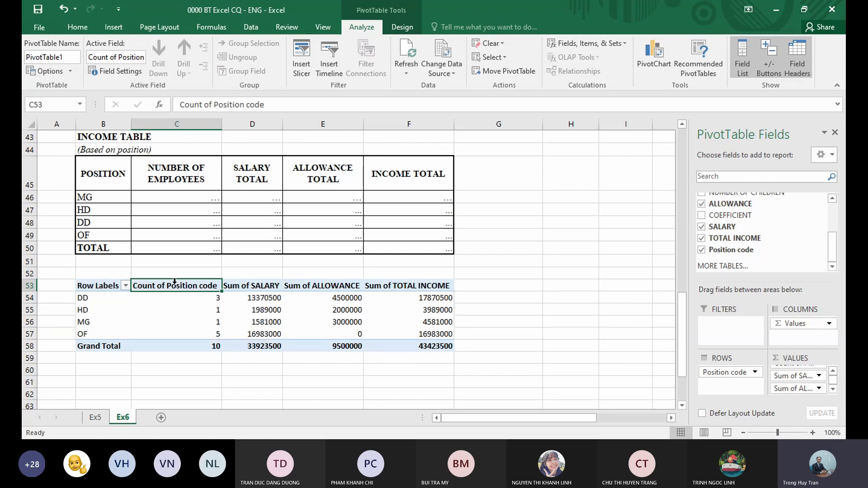
left_click(175, 281)
left_click(180, 287)
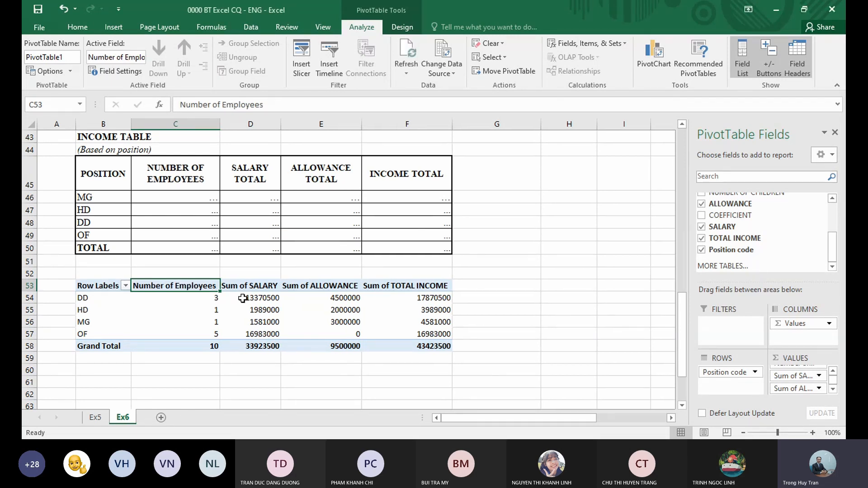
Rename the PivotTable's Sum of SALARY header in D53 to "SALARY TOTAL"
left_click(245, 287)
left_click(207, 105)
key("BackSpace")
key("BackSpace")
key("BackSpace")
key("BackSpace")
key("BackSpace")
key("BackSpace")
key("BackSpace")
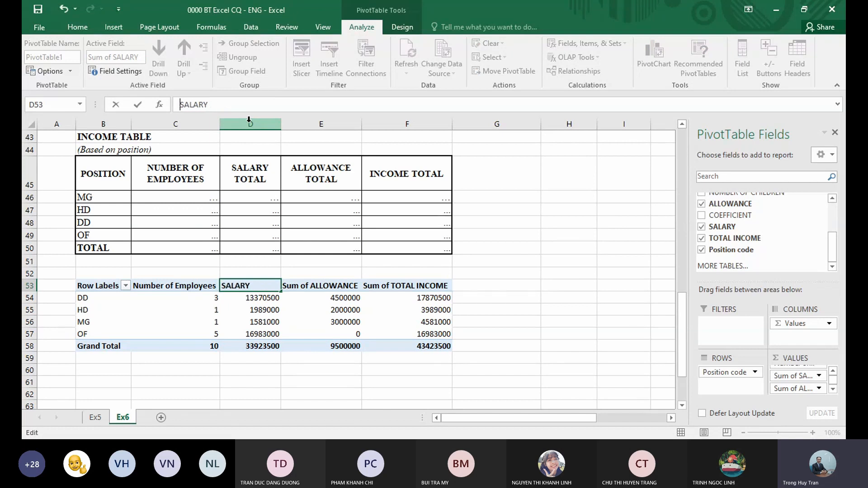
left_click(240, 109)
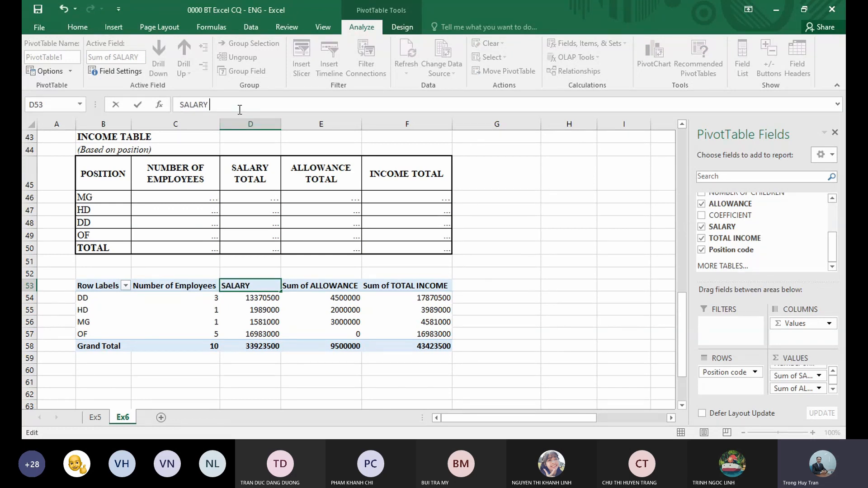
type("TOTAL")
key("Tab")
Rename the Sum of ALLOWANCE header in E53 to "ALLOWANCE TOTAL" and select the Sum of TOTAL INCOME header
left_click(236, 109)
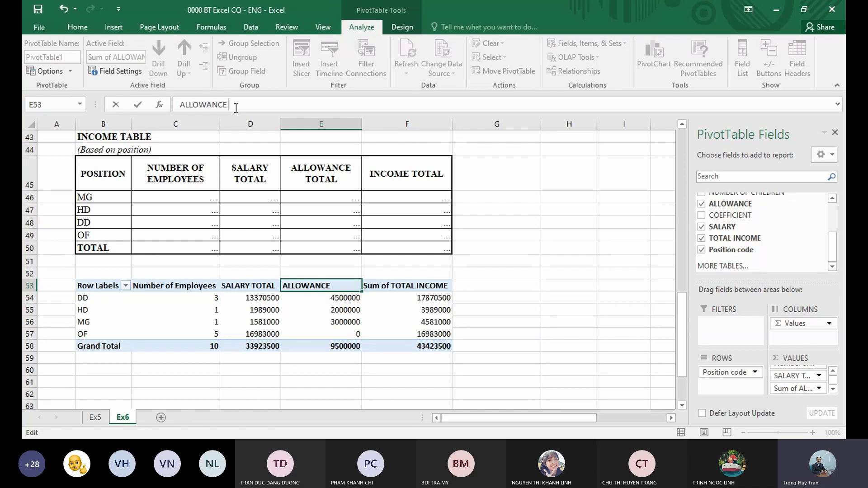
type("TOTAL")
left_click(434, 284)
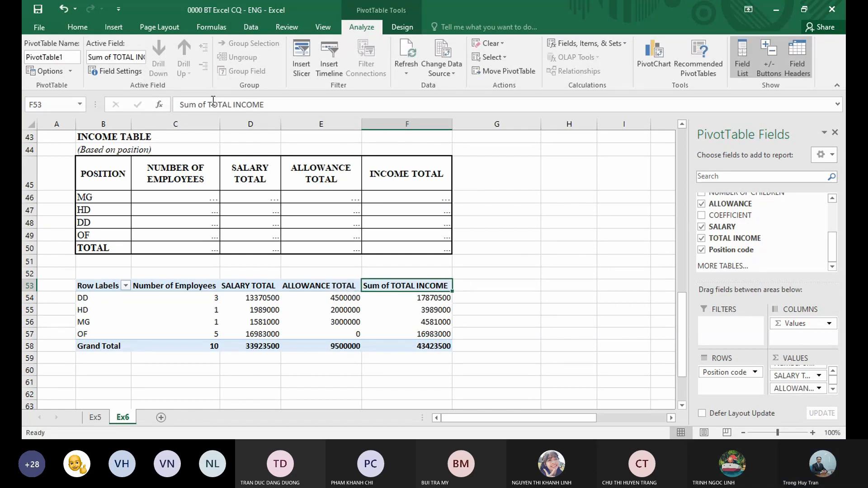
Rename the Sum of TOTAL INCOME header in F53 to "INCOME TOTAL" and narrow column F slightly
left_click(229, 104)
key("BackSpace")
key("BackSpace")
key("BackSpace")
key("BackSpace")
key("BackSpace")
key("BackSpace")
key("BackSpace")
key("BackSpace")
key("BackSpace")
key("BackSpace")
key("BackSpace")
key("BackSpace")
key("BackSpace")
left_click(246, 100)
type("TOT")
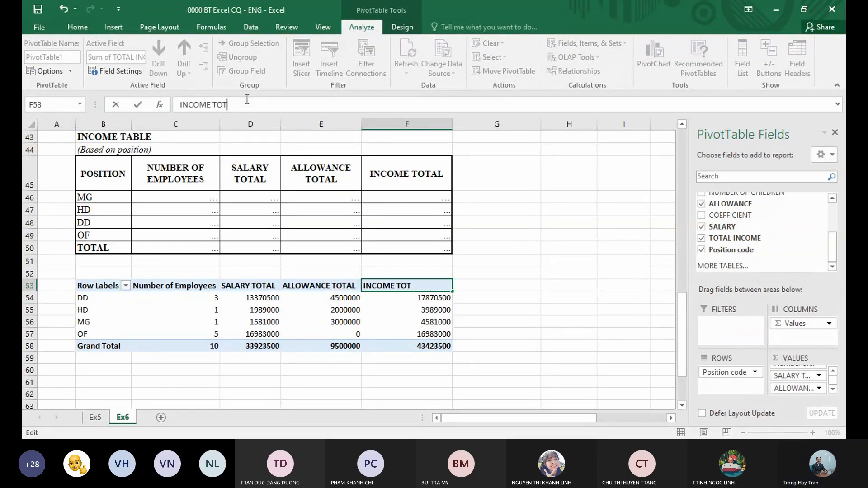
type("AL")
left_click(569, 358)
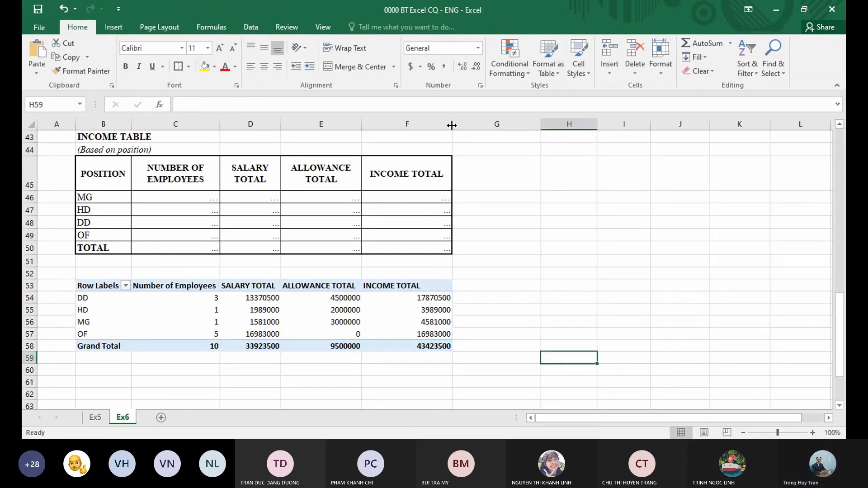
left_click_drag(443, 126, 443, 126)
Apply all borders and a thick outside border to the PivotTable range B53:F58
left_click_drag(93, 284, 407, 346)
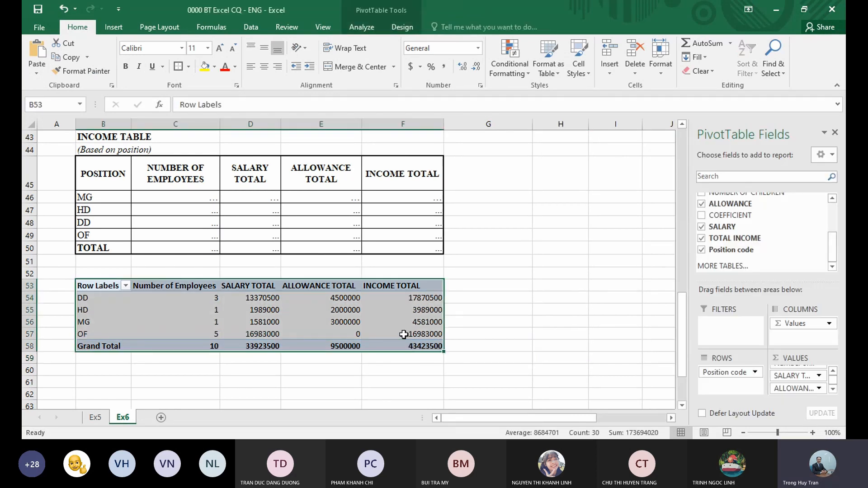
left_click(187, 68)
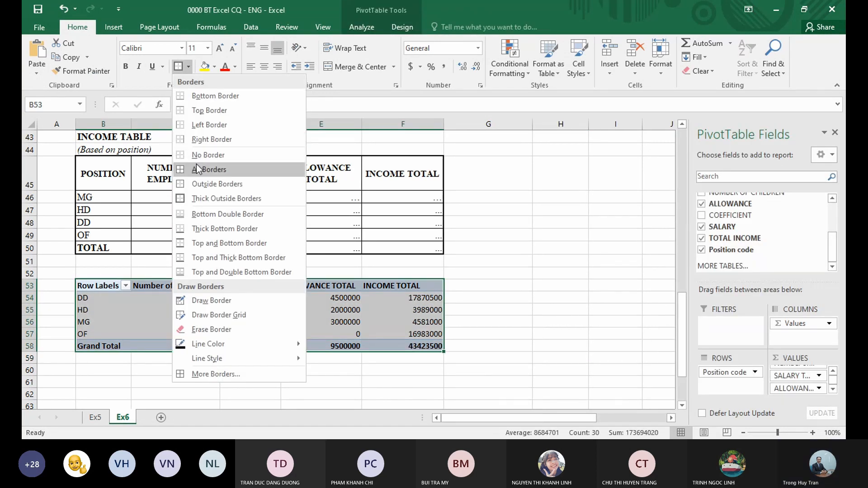
left_click(240, 169)
left_click(188, 66)
left_click(205, 199)
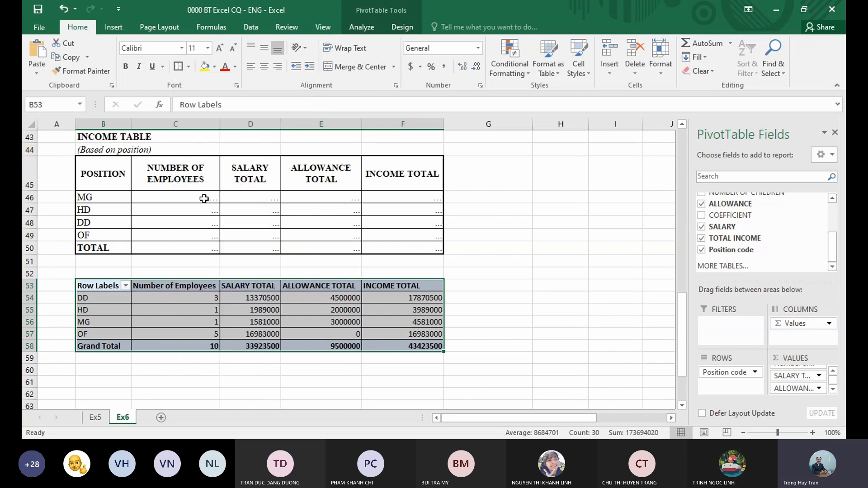
left_click(531, 288)
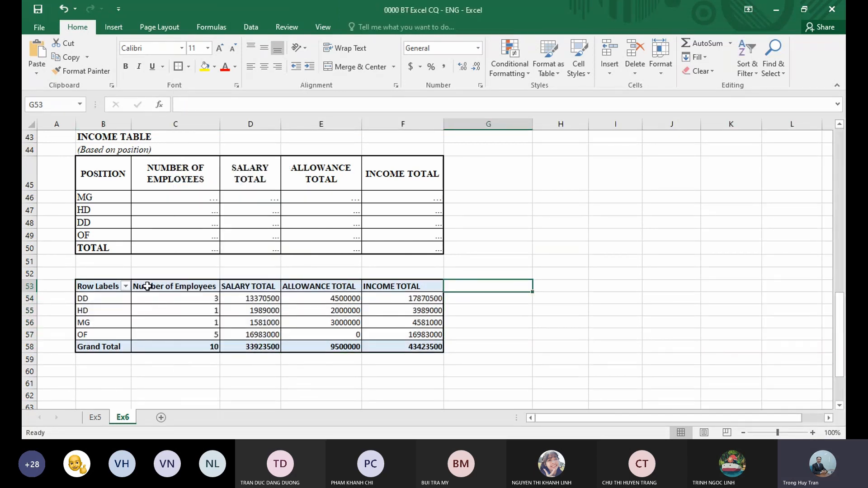
Set the font of the PivotTable range B53:F58 to Times New Roman
left_click_drag(104, 286, 392, 347)
left_click(161, 49)
type("Times New Roman")
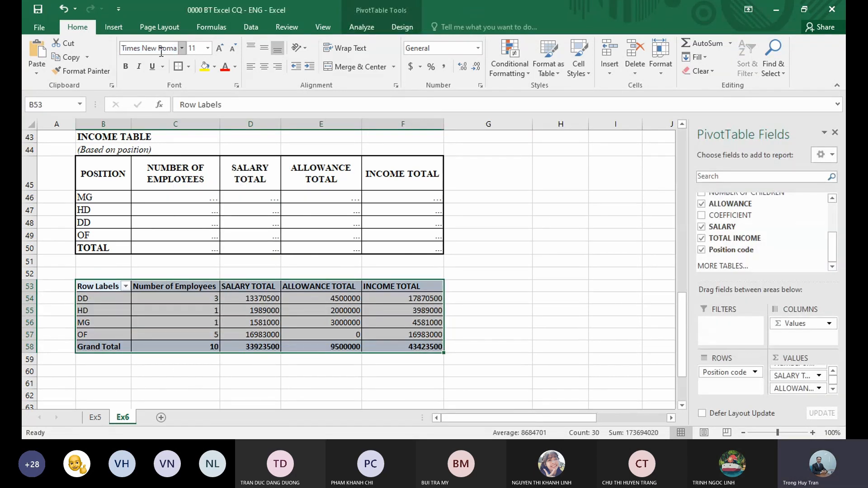
key("Return")
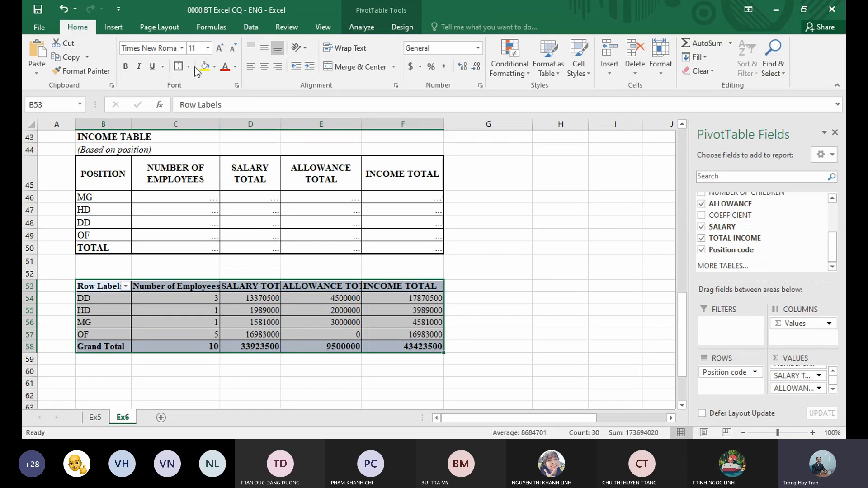
Centre the PivotTable header cells B53:F53 horizontally and vertically and wrap their text
left_click_drag(113, 286, 392, 290)
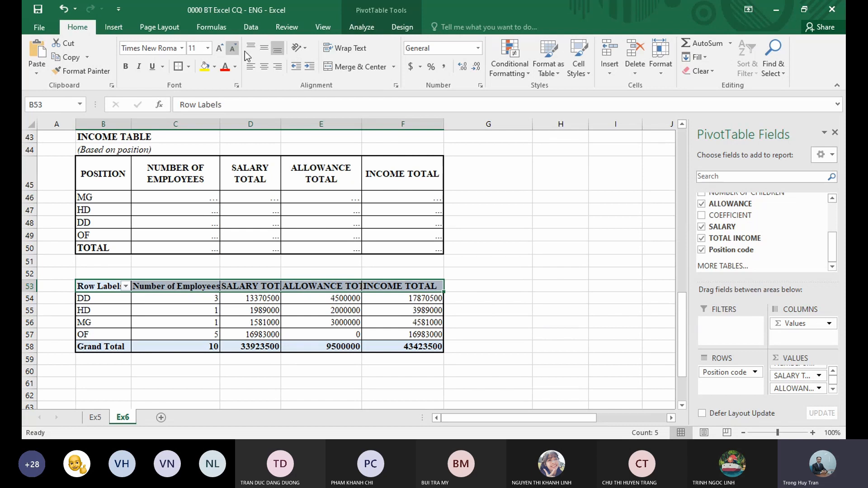
left_click(264, 66)
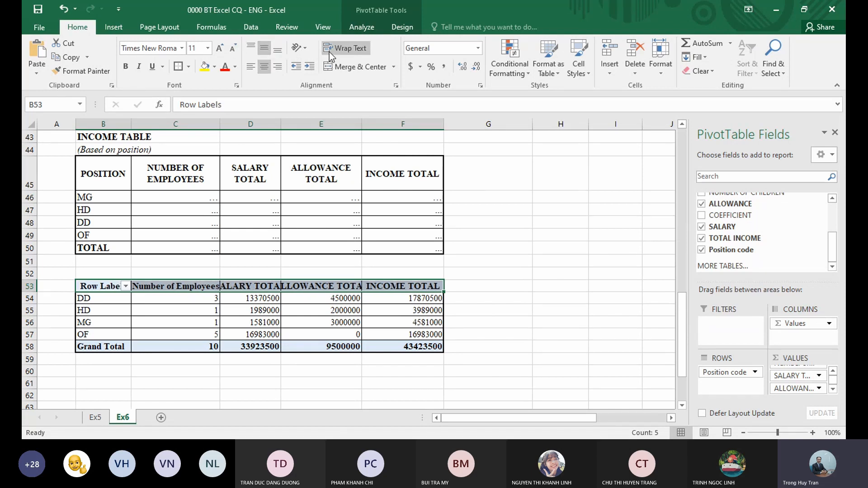
left_click(338, 50)
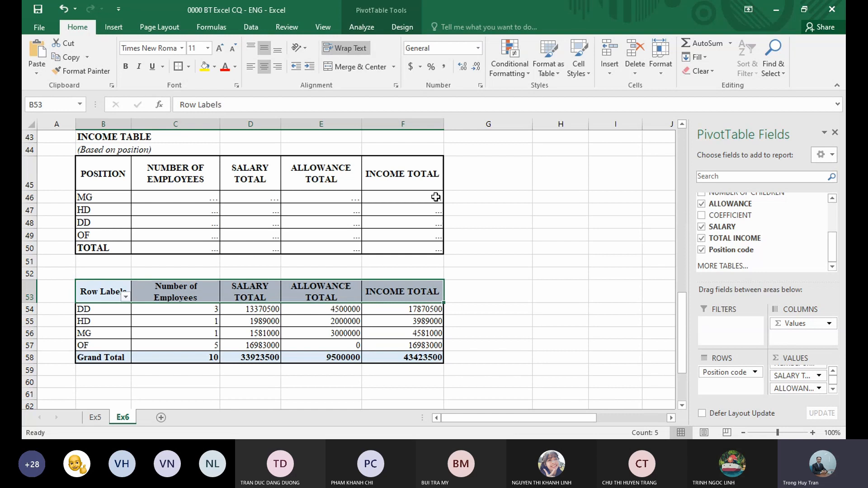
Format the salary, allowance and income amounts in D54:F58 with thousands separators and no decimals
scroll(436, 195, "down", 1)
left_click_drag(250, 249, 407, 293)
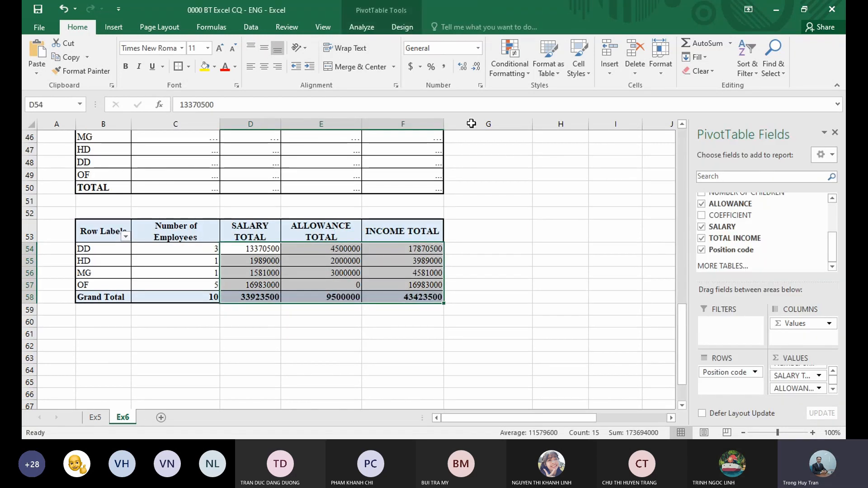
left_click(444, 68)
left_click(477, 67)
left_click(477, 67)
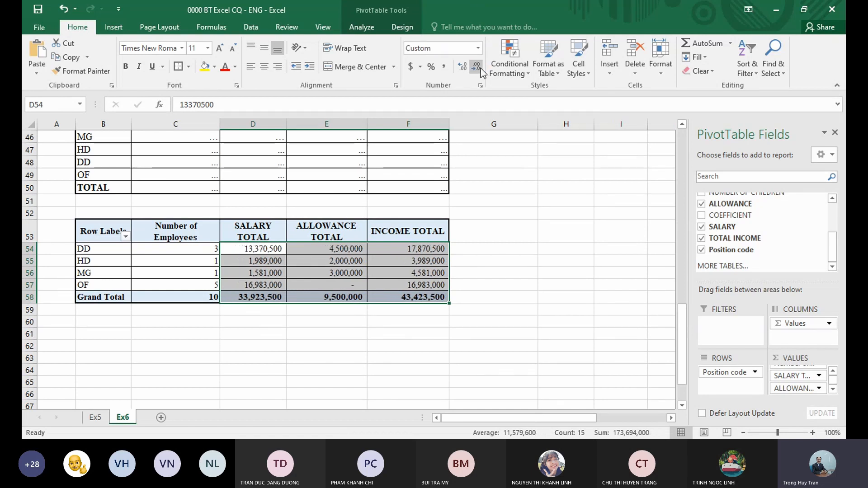
Enter "%" as a manual column header in G53 beside the PivotTable
left_click(490, 233)
type("%")
key("ctrl+Return")
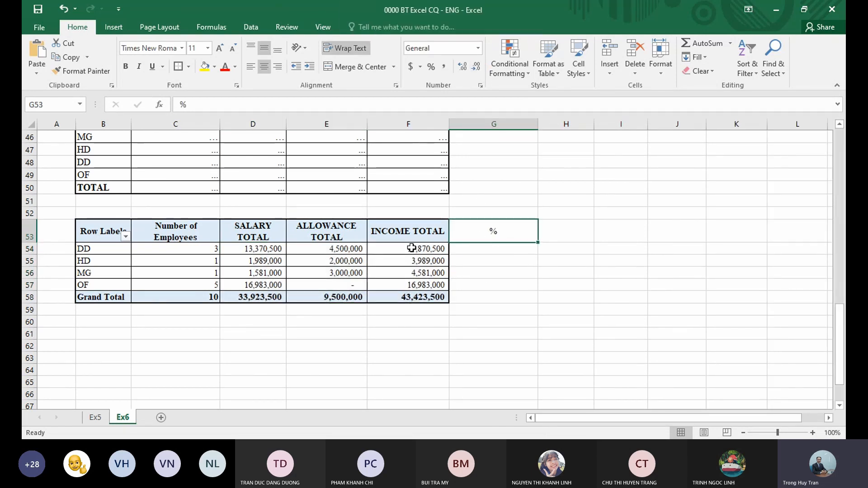
Add TOTAL INCOME to the PivotTable values a second time and show it as a percentage of the total
left_click(412, 272)
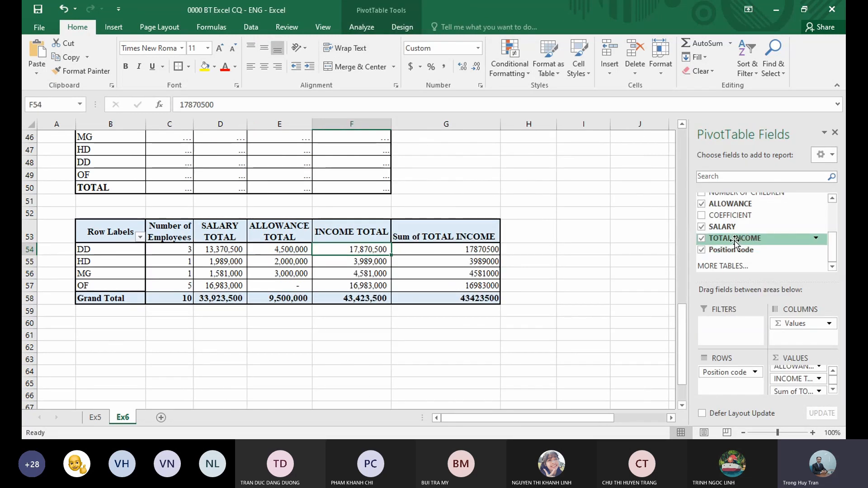
left_click(833, 389)
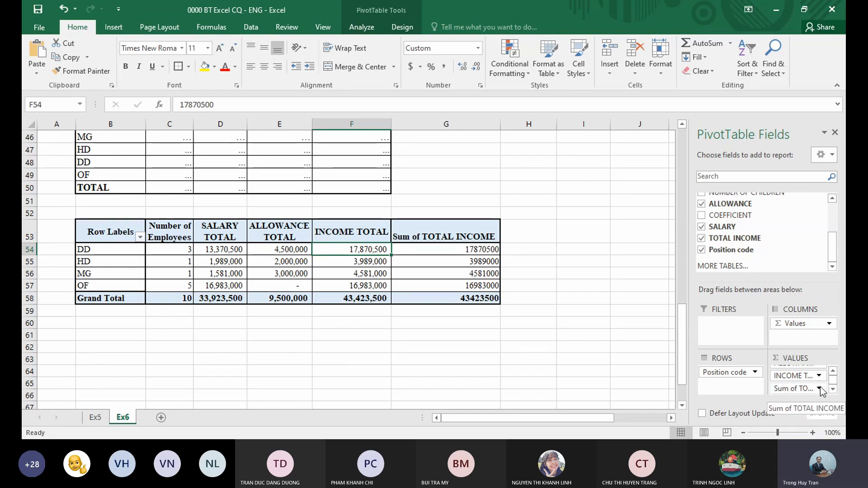
left_click(819, 389)
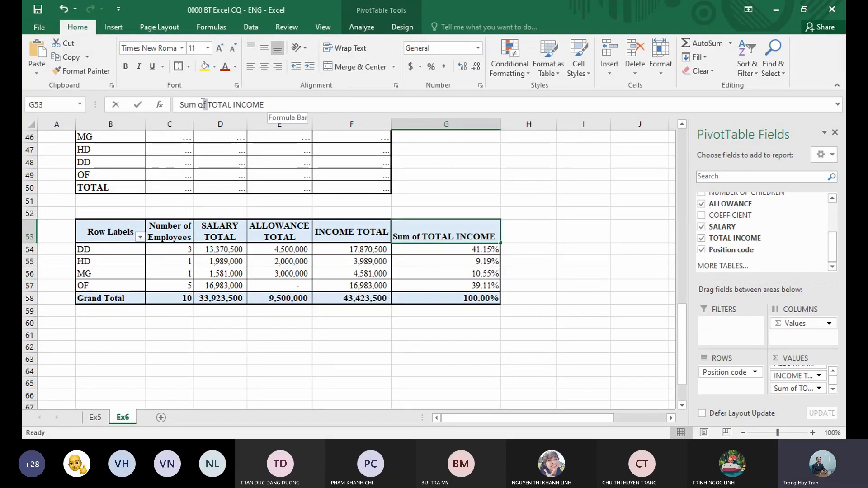
Rename the Sum of TOTAL INCOME header in G53 to "% of TOTAL INCOME"
left_click_drag(202, 104, 179, 105)
type("% of")
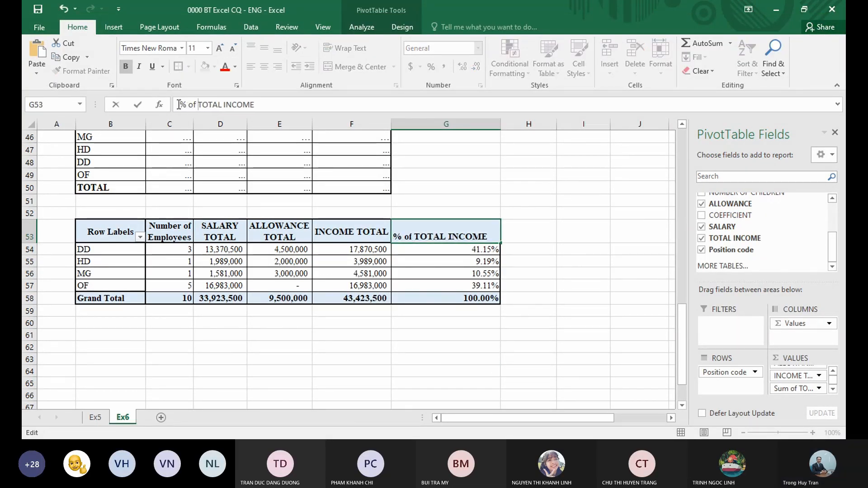
key("Return")
Centre the header in G53 horizontally and vertically and narrow column G slightly
left_click(449, 231)
left_click(264, 47)
left_click(265, 67)
left_click(561, 273)
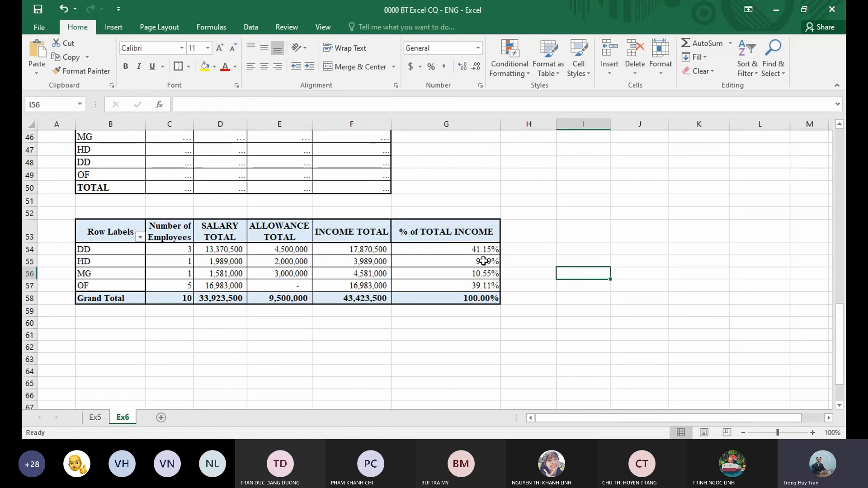
left_click_drag(497, 123, 489, 122)
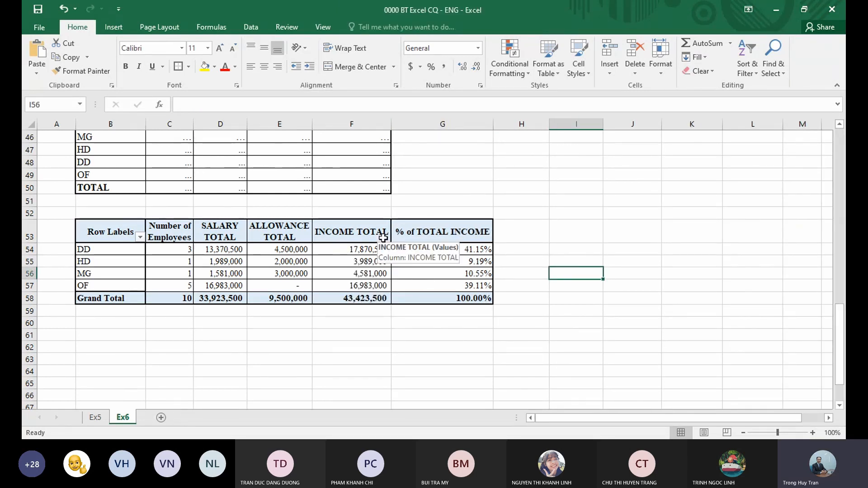
left_click(472, 263)
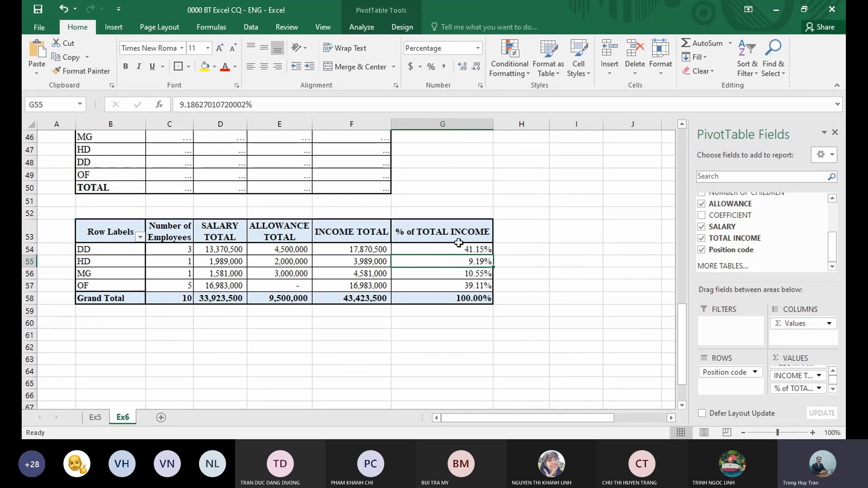
left_click_drag(445, 249, 441, 298)
left_click(440, 347)
left_click(475, 286)
scroll(496, 306, "down", 1)
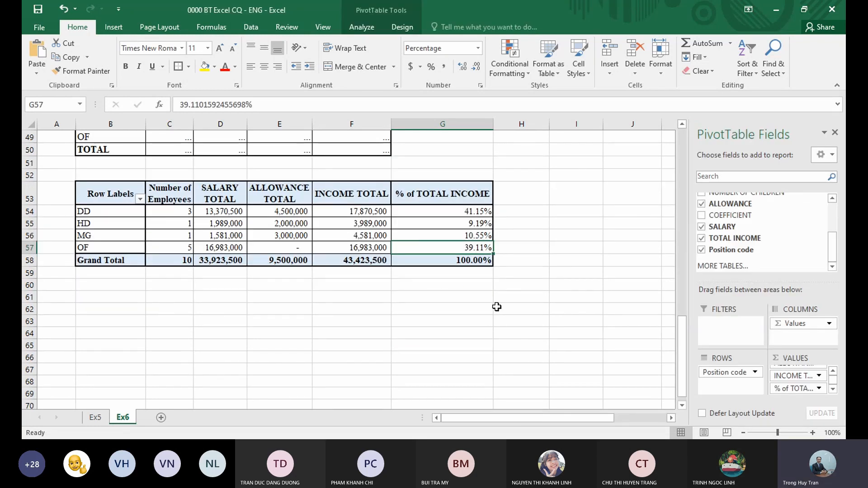
Examine the DEPARTMENT column's HLOOKUP formula in E9 and compare it with the department code list in C25:F26
left_click(280, 322)
scroll(284, 324, "up", 16)
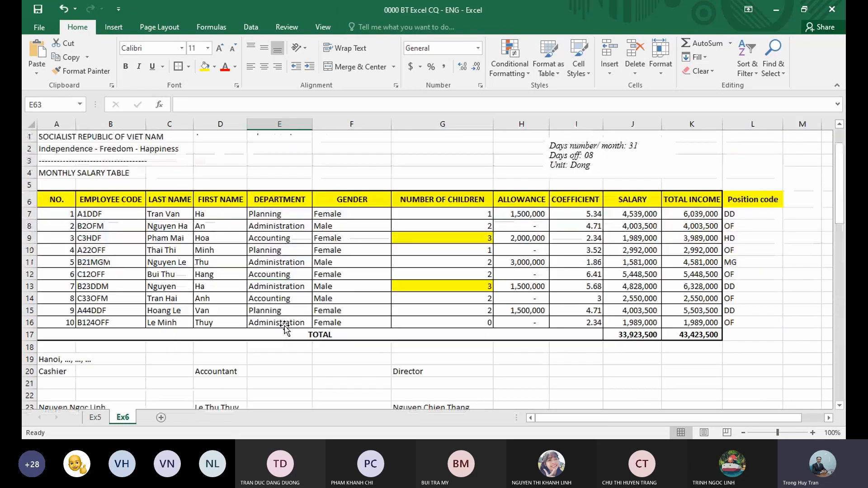
left_click(290, 237)
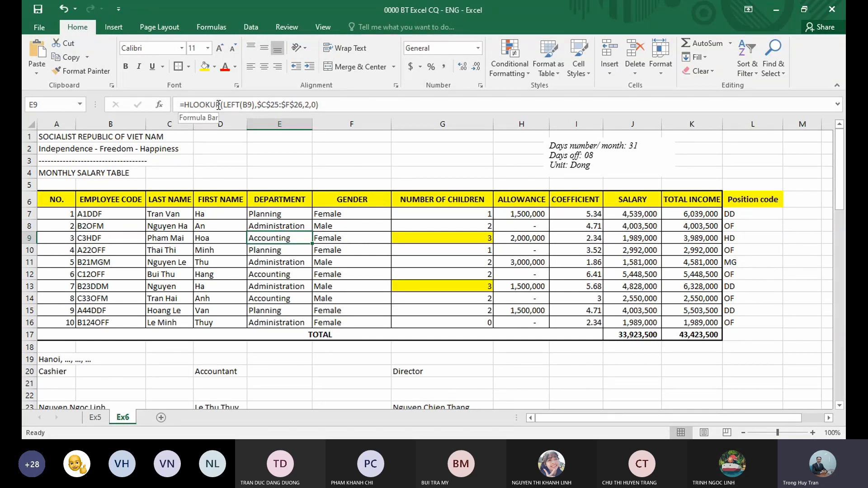
scroll(418, 250, "down", 1)
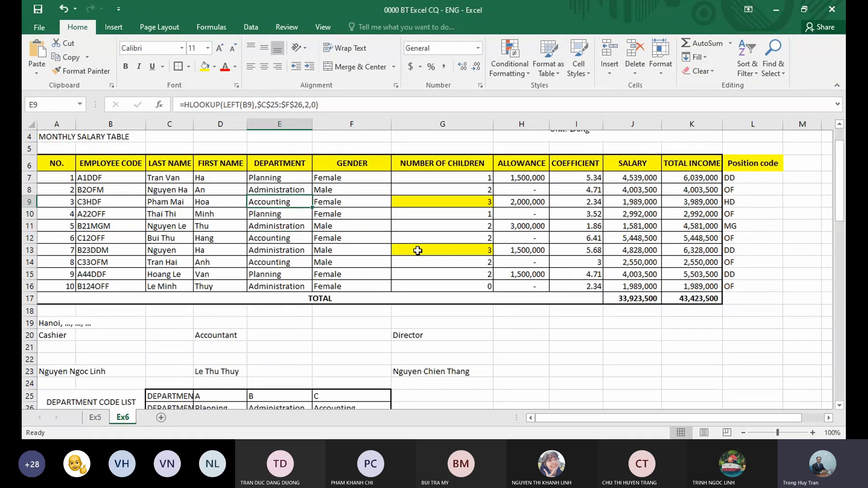
scroll(417, 250, "down", 4)
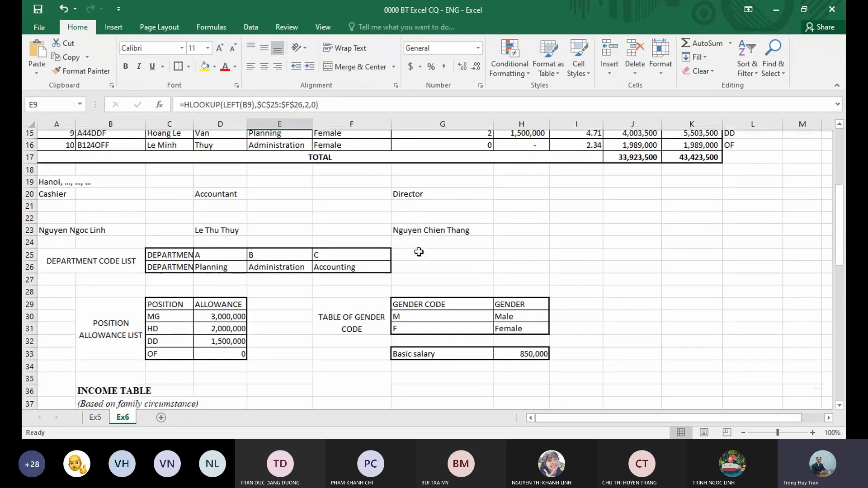
left_click_drag(183, 245, 348, 258)
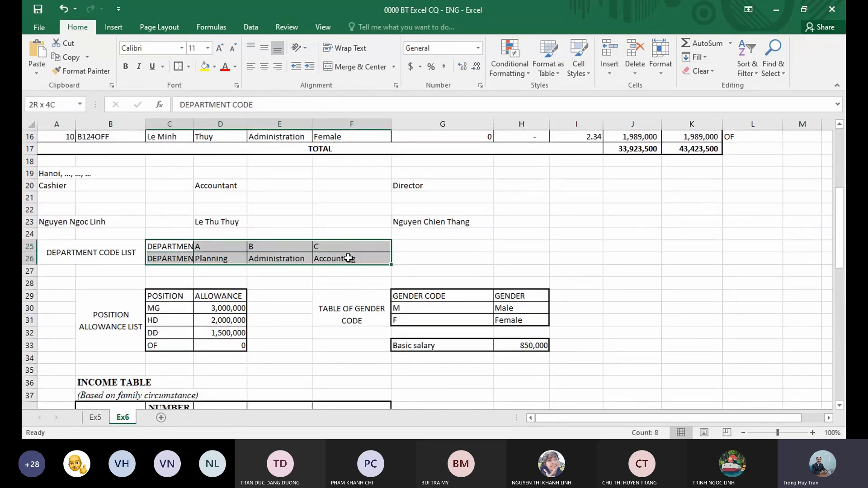
scroll(384, 206, "up", 4)
left_click(278, 202)
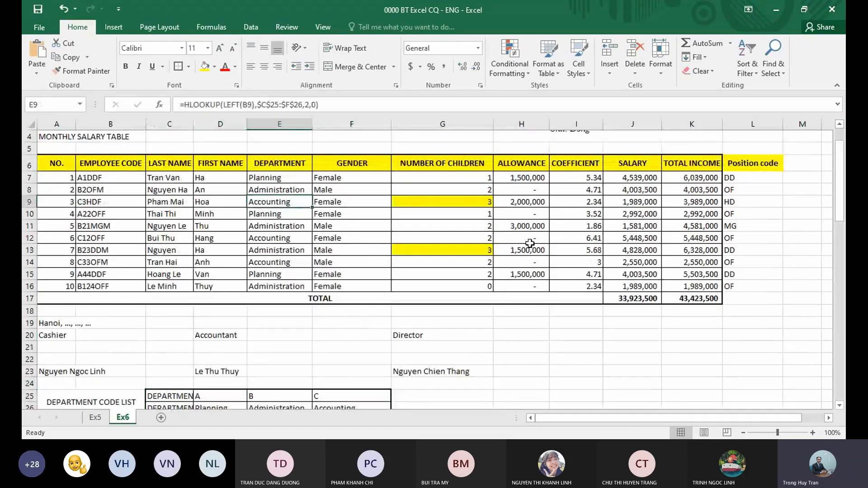
scroll(530, 243, "down", 2)
left_click(220, 331)
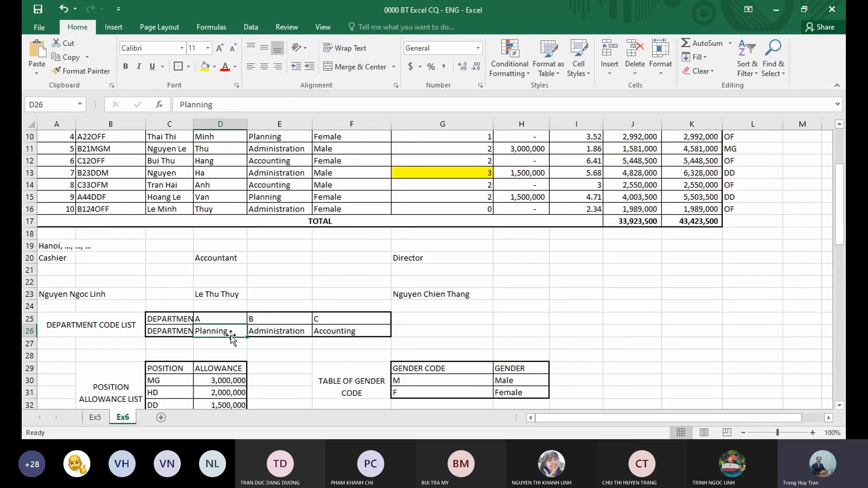
left_click(285, 330)
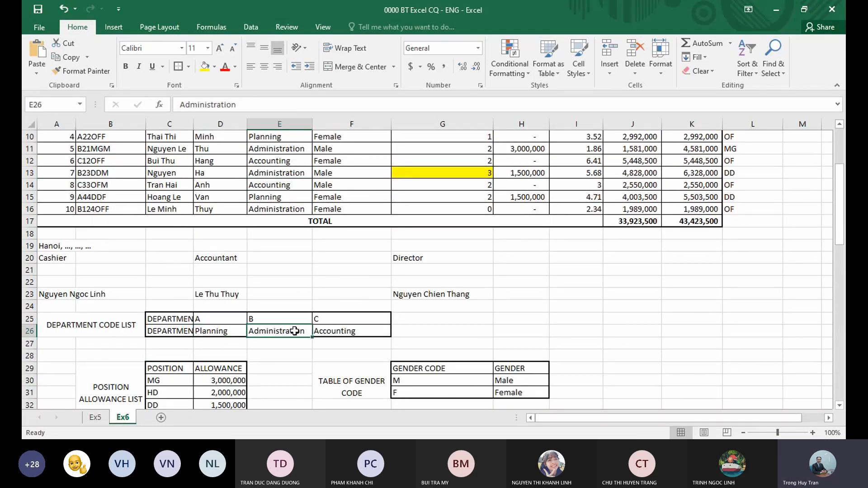
left_click(348, 332)
scroll(348, 332, "up", 3)
left_click_drag(276, 213, 275, 322)
scroll(368, 330, "down", 5)
left_click(581, 260)
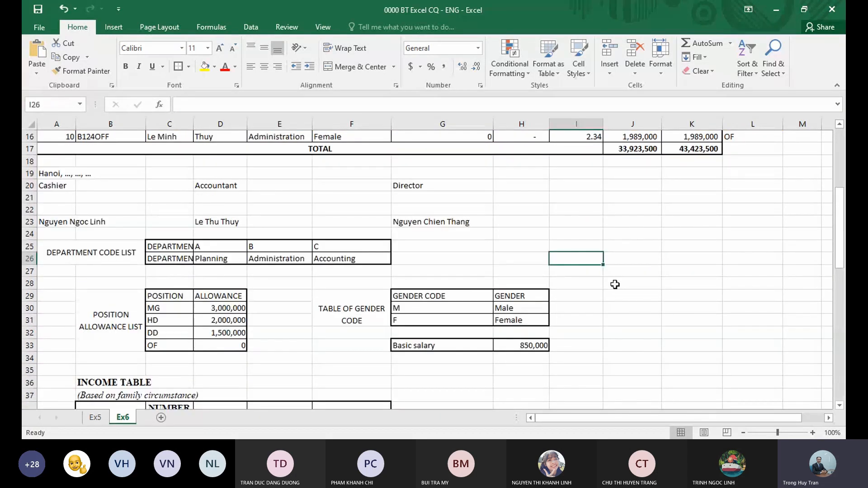
scroll(615, 284, "down", 5)
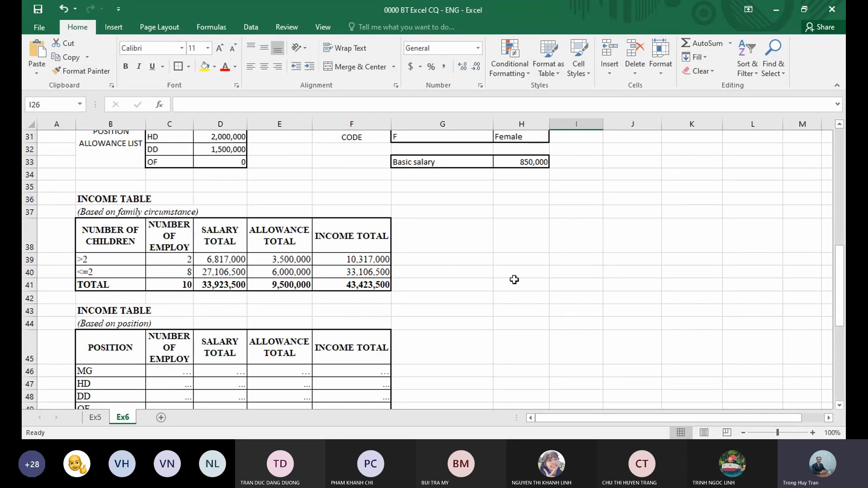
scroll(514, 280, "down", 4)
left_click(185, 260)
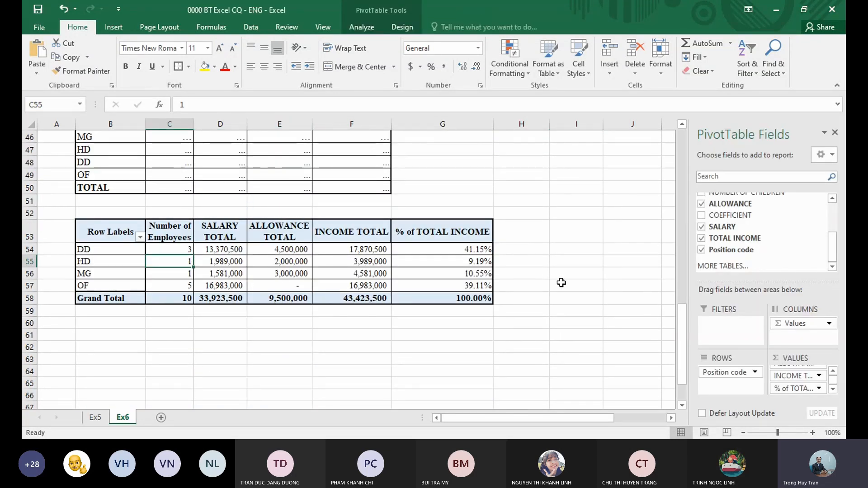
scroll(561, 282, "up", 1)
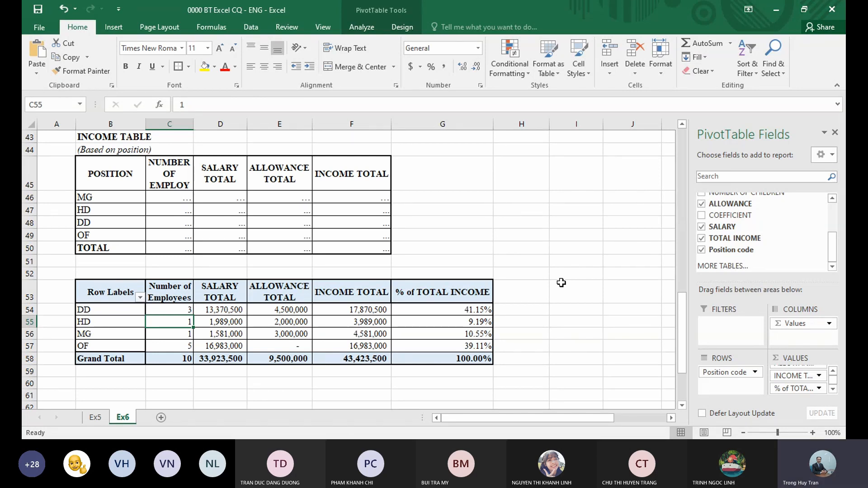
scroll(562, 282, "up", 1)
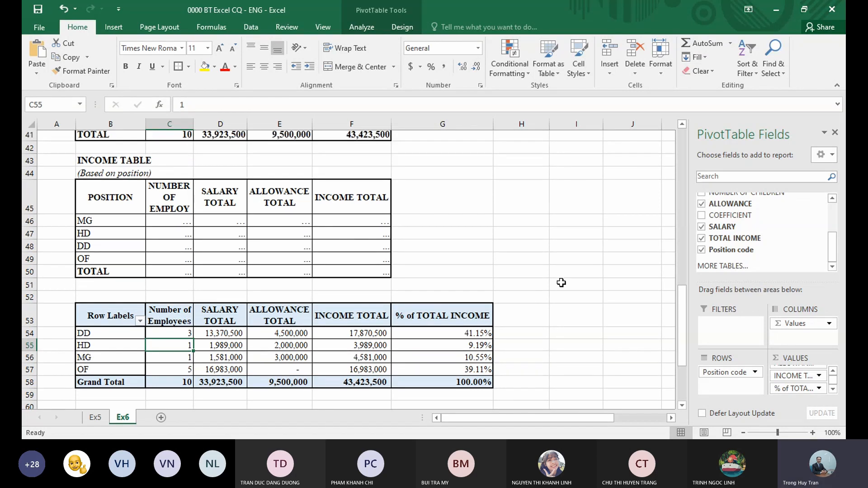
scroll(561, 282, "down", 1)
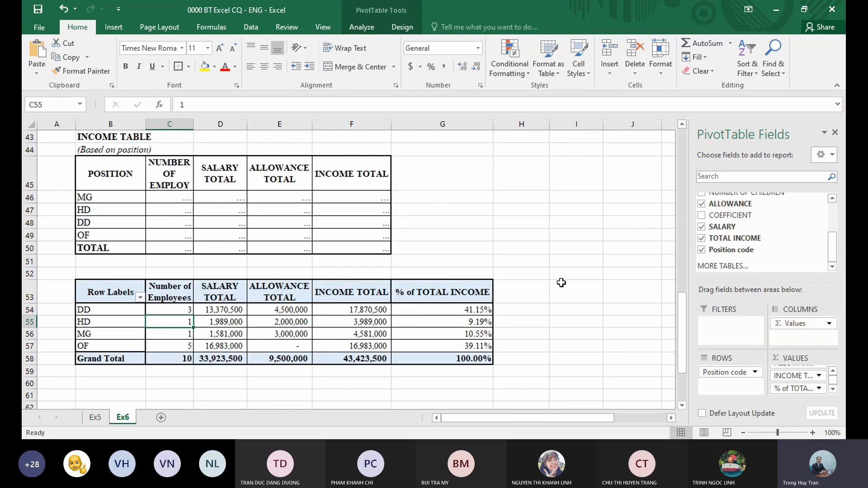
left_click(561, 283)
left_click(540, 220)
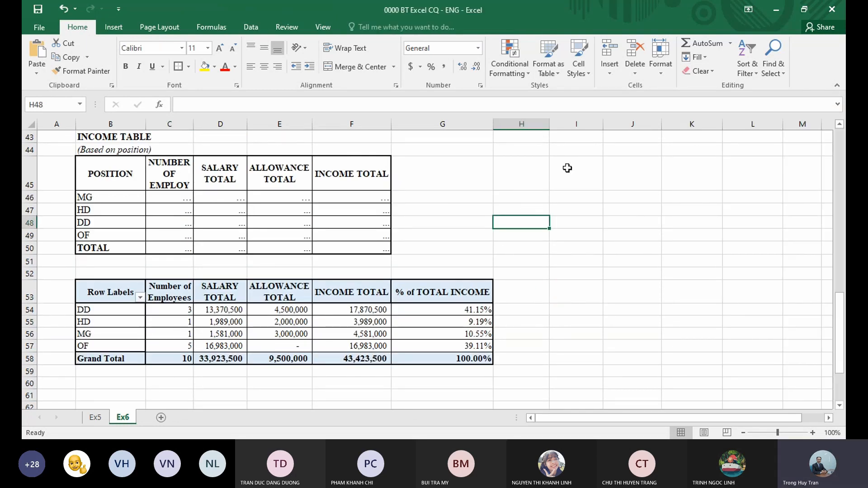
left_click(573, 179)
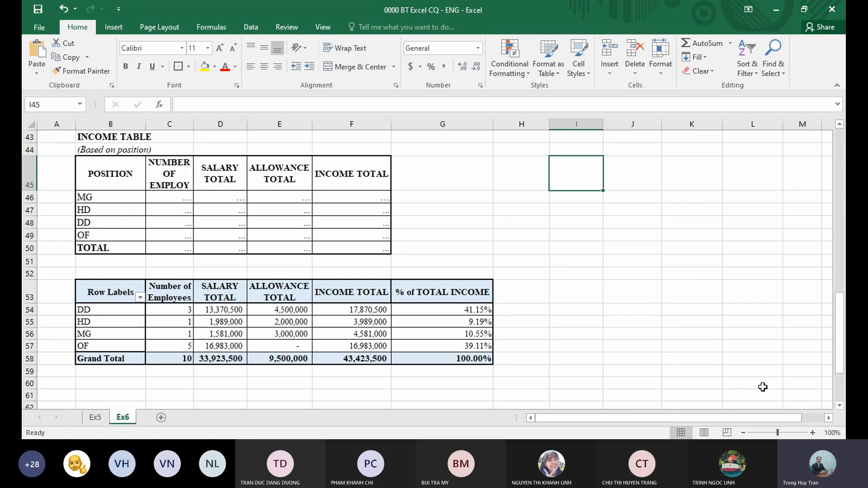
Select the position-based PivotTable and examine its analysis and design commands, including the Refresh command for updating its source data
left_click(174, 323)
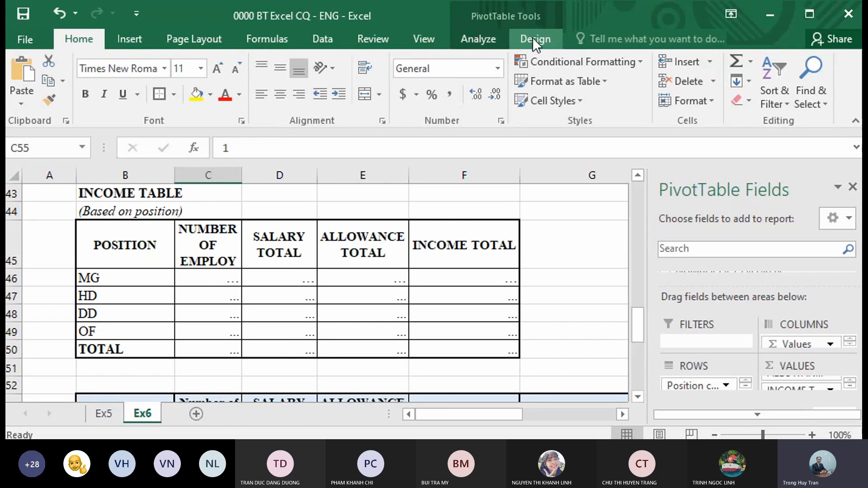
left_click(479, 38)
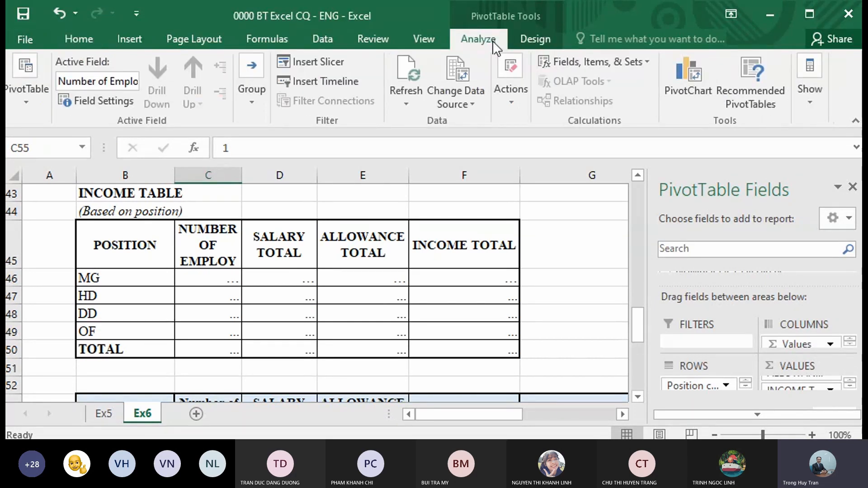
left_click(535, 39)
left_click(497, 39)
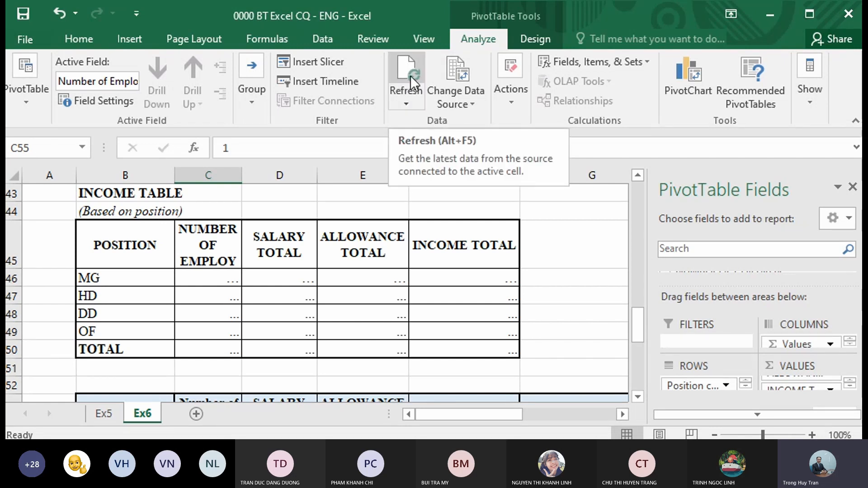
Maximize the workbook window and select the HD row's salary total in the position-based PivotTable
left_click(810, 15)
scroll(186, 294, "down", 1)
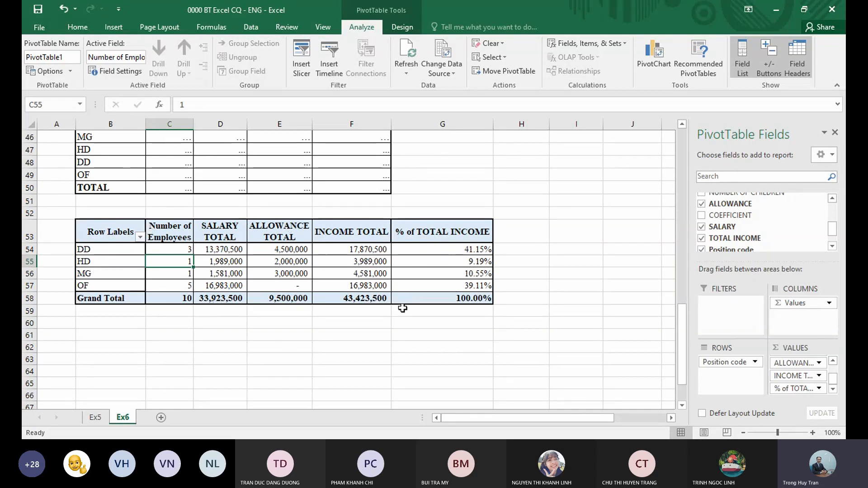
left_click(213, 261)
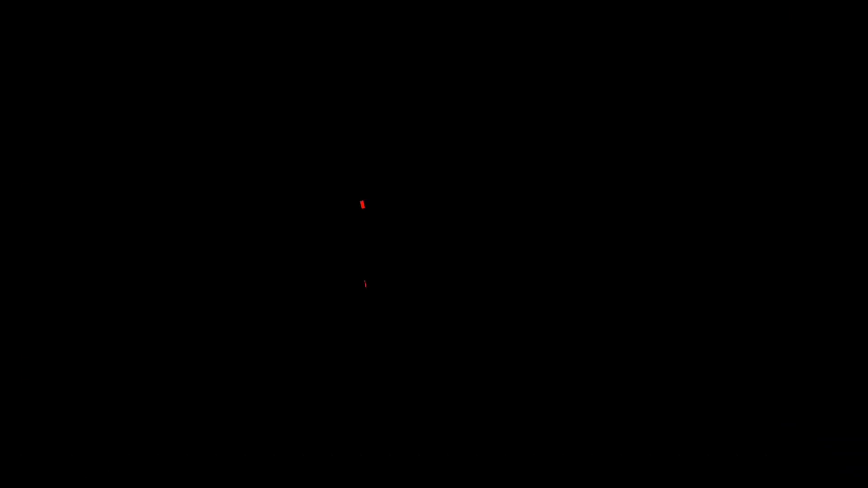